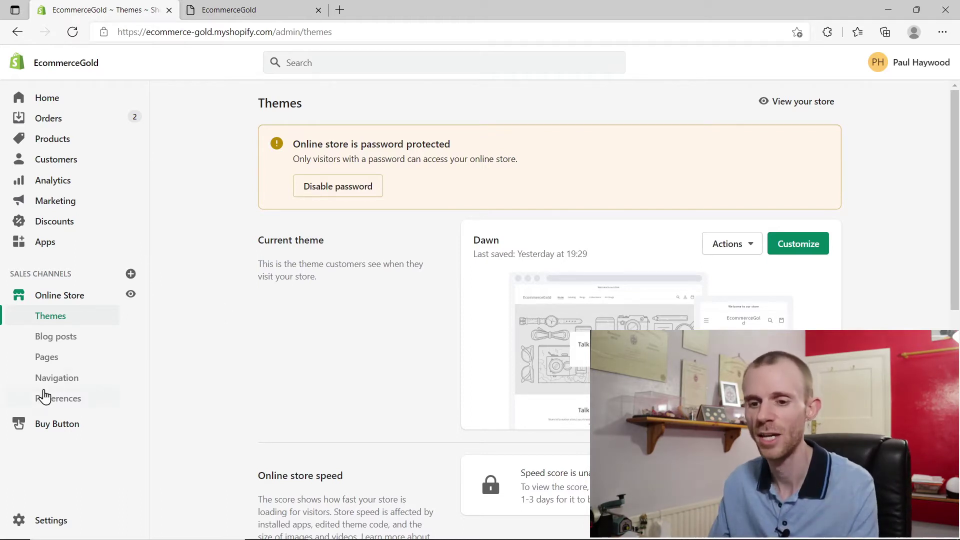
Step: Add an item linking to All collections to the store's Main menu and save the menu
{"action": "left_click", "coordinate": [57, 379]}
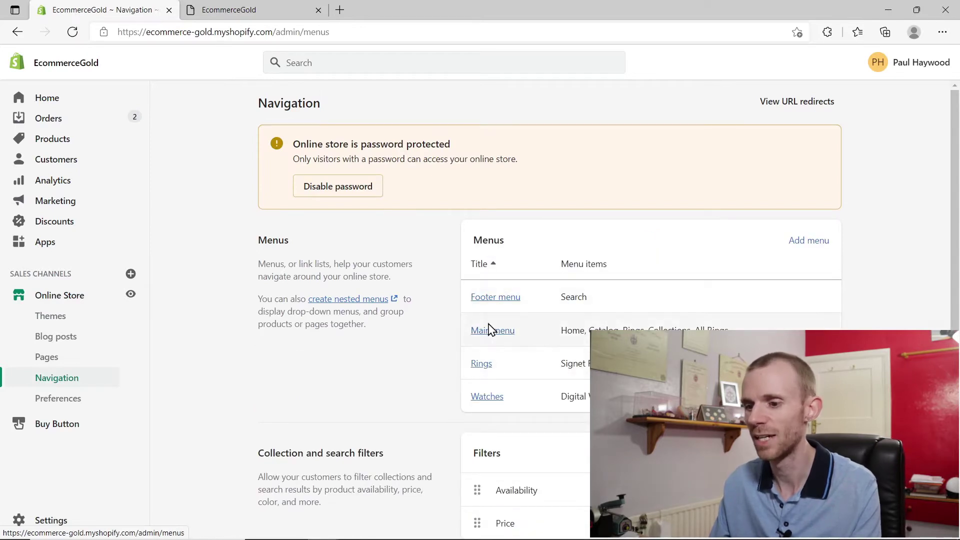
{"action": "left_click", "coordinate": [487, 331]}
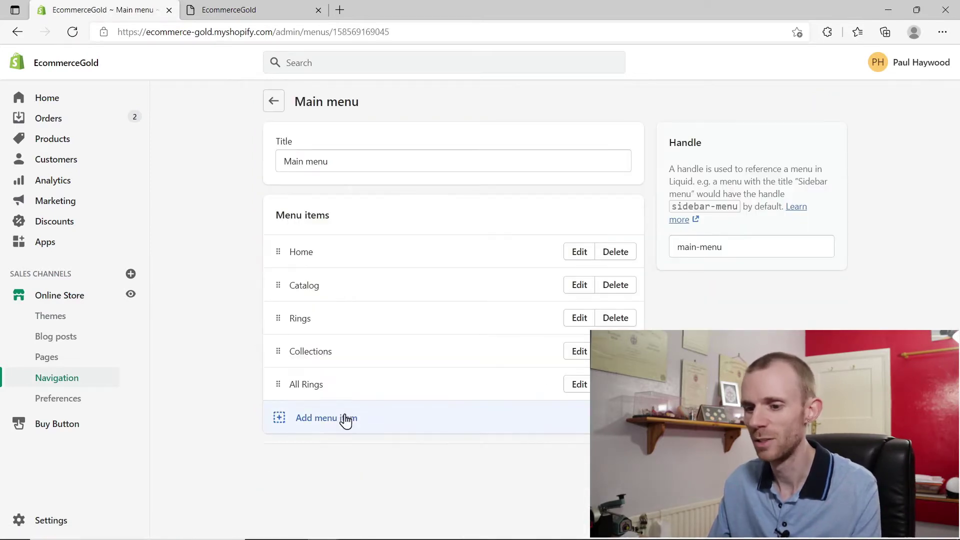
{"action": "left_click", "coordinate": [330, 419]}
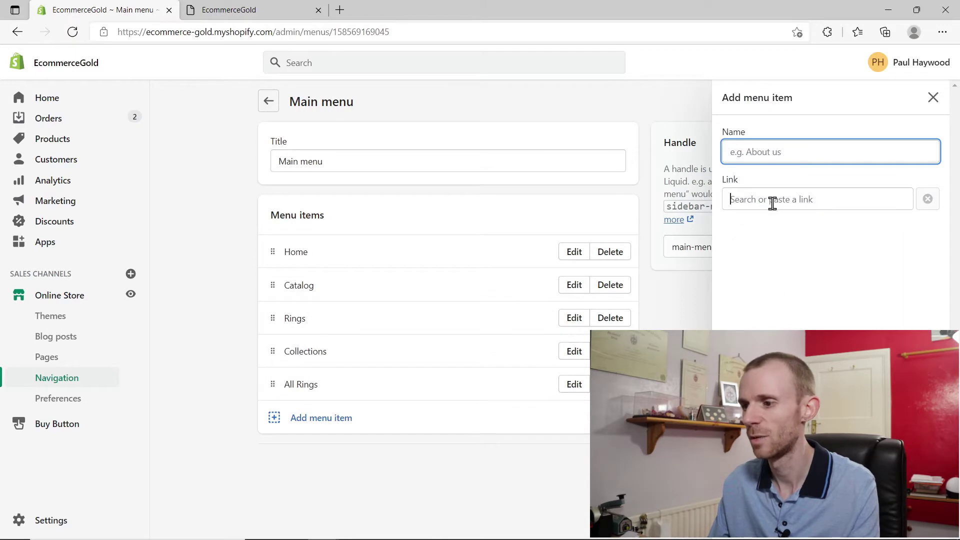
{"action": "left_click", "coordinate": [772, 200]}
{"action": "left_click", "coordinate": [783, 278]}
{"action": "left_click", "coordinate": [778, 253]}
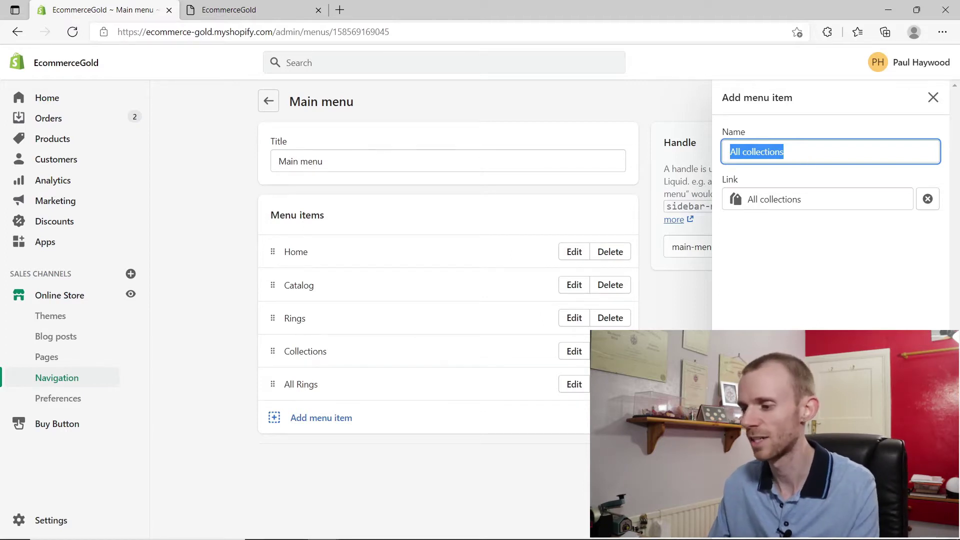
{"action": "key", "text": "Return"}
{"action": "left_click", "coordinate": [827, 62]}
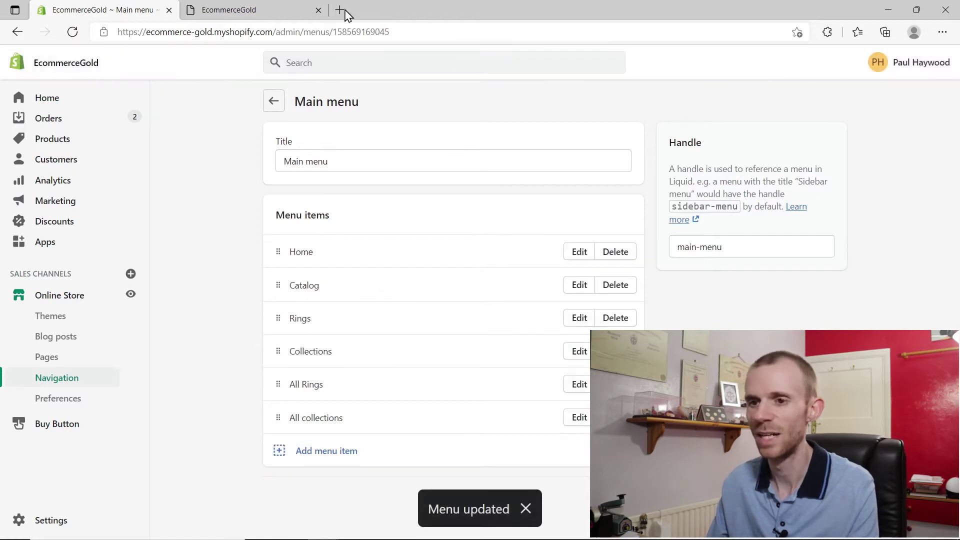
Step: Reload the storefront preview and look through the page behind the All collections menu link
{"action": "left_click", "coordinate": [252, 11]}
{"action": "left_click", "coordinate": [71, 34]}
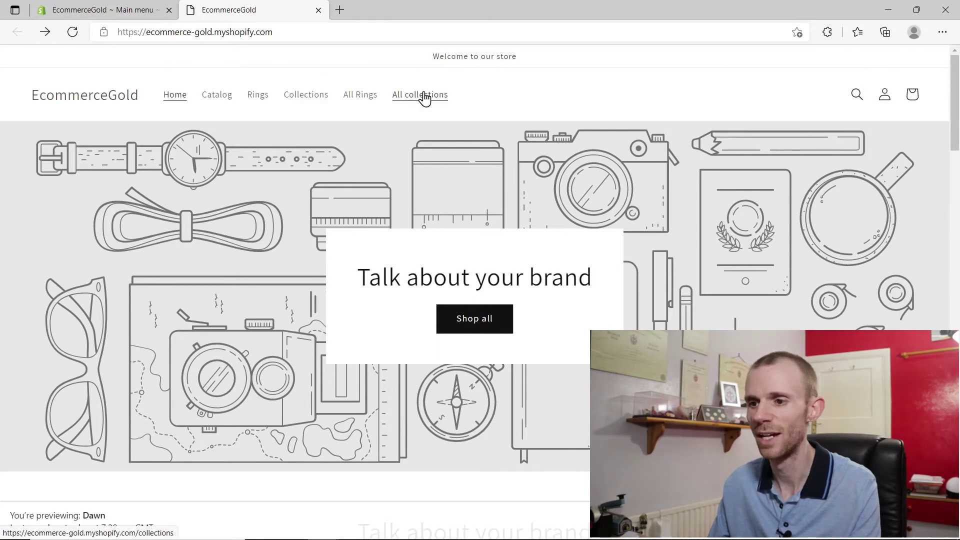
{"action": "left_click", "coordinate": [424, 98]}
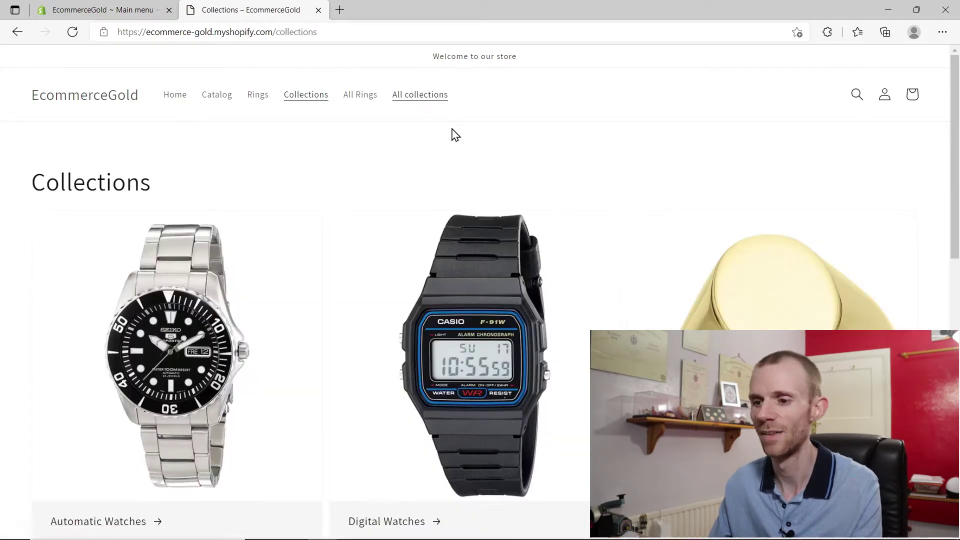
{"action": "scroll", "coordinate": [582, 254], "scroll_direction": "down", "scroll_amount": 3}
{"action": "scroll", "coordinate": [581, 253], "scroll_direction": "down", "scroll_amount": 3}
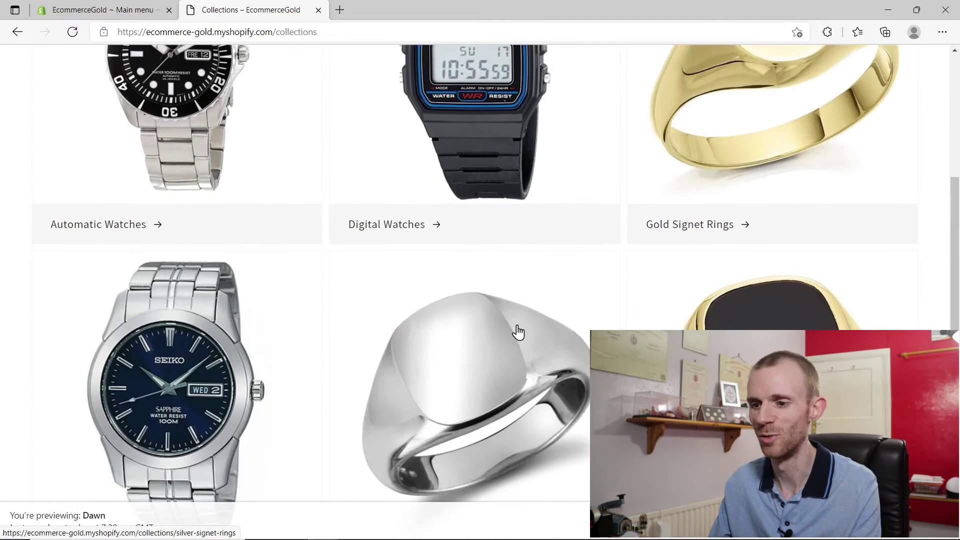
{"action": "scroll", "coordinate": [515, 332], "scroll_direction": "down", "scroll_amount": 3}
{"action": "scroll", "coordinate": [513, 334], "scroll_direction": "up", "scroll_amount": 6}
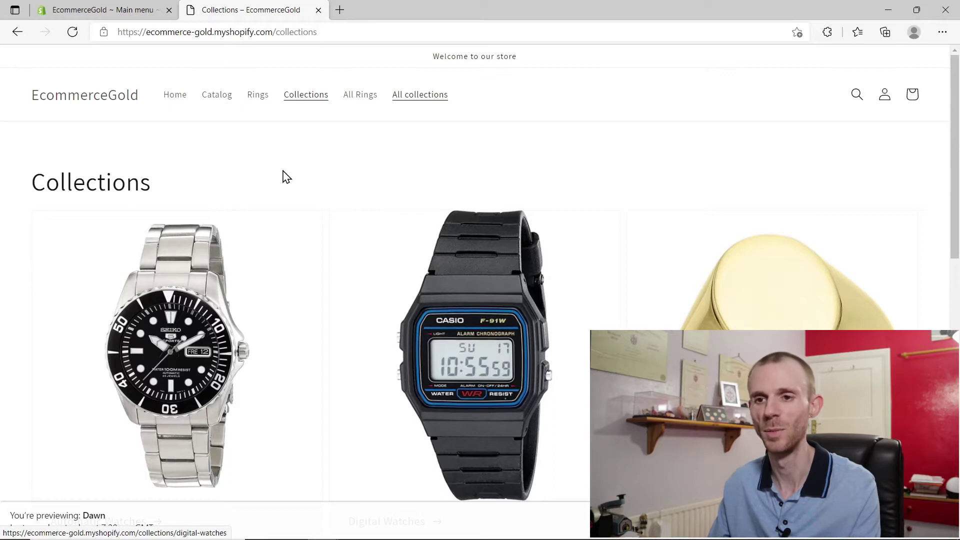
Step: Return to the store admin and open the current Dawn theme for customization
{"action": "left_click", "coordinate": [81, 10]}
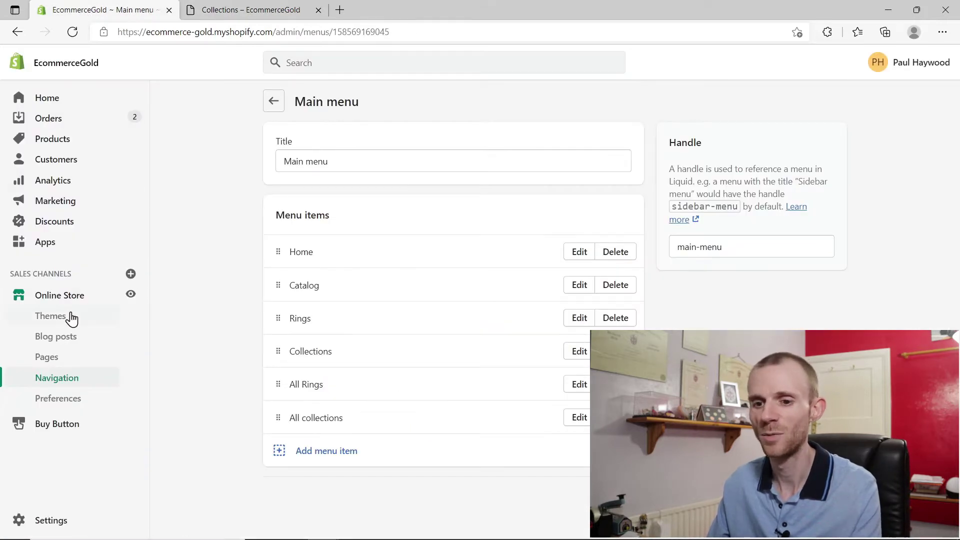
{"action": "left_click", "coordinate": [61, 300]}
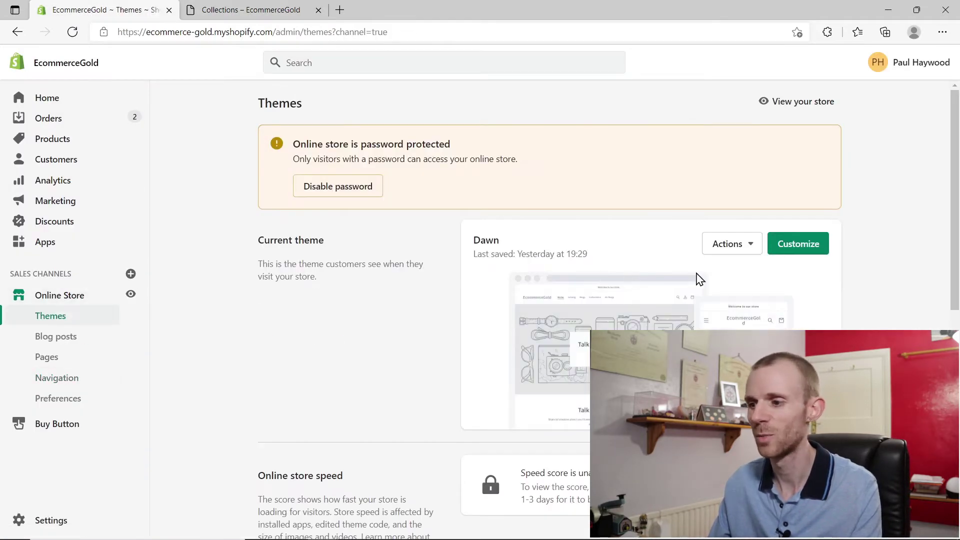
{"action": "left_click", "coordinate": [817, 245]}
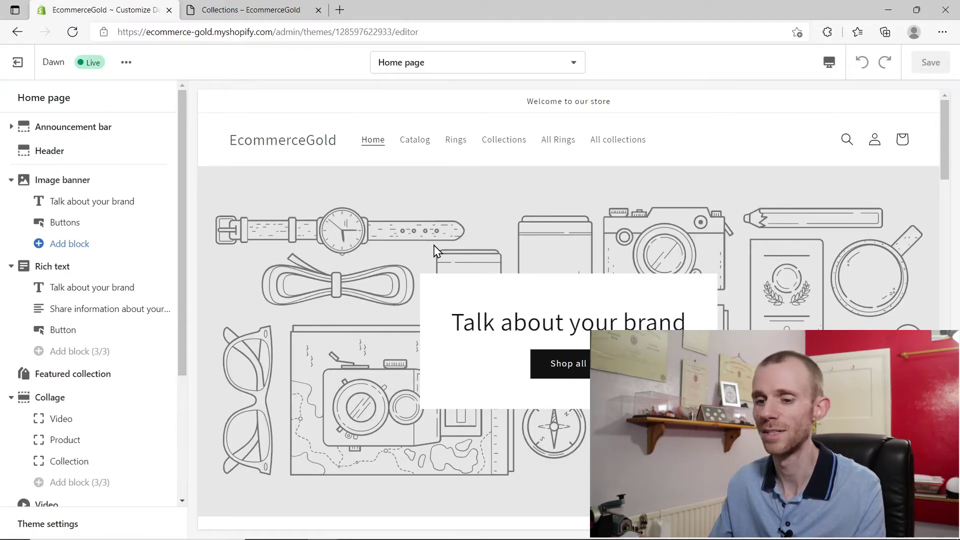
Step: Create a new page template named Watches based on the default page
{"action": "left_click", "coordinate": [473, 64]}
{"action": "scroll", "coordinate": [449, 146], "scroll_direction": "down", "scroll_amount": 1}
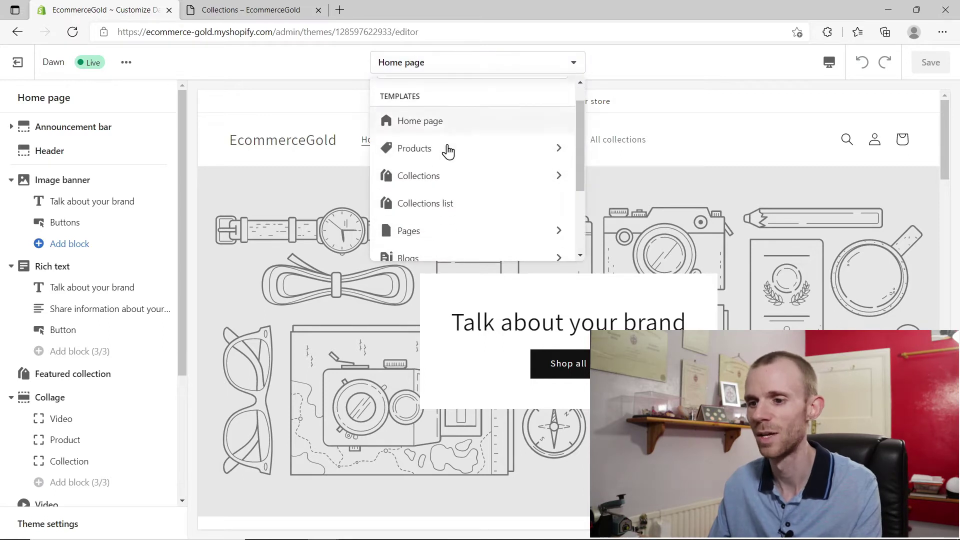
{"action": "left_click", "coordinate": [436, 243]}
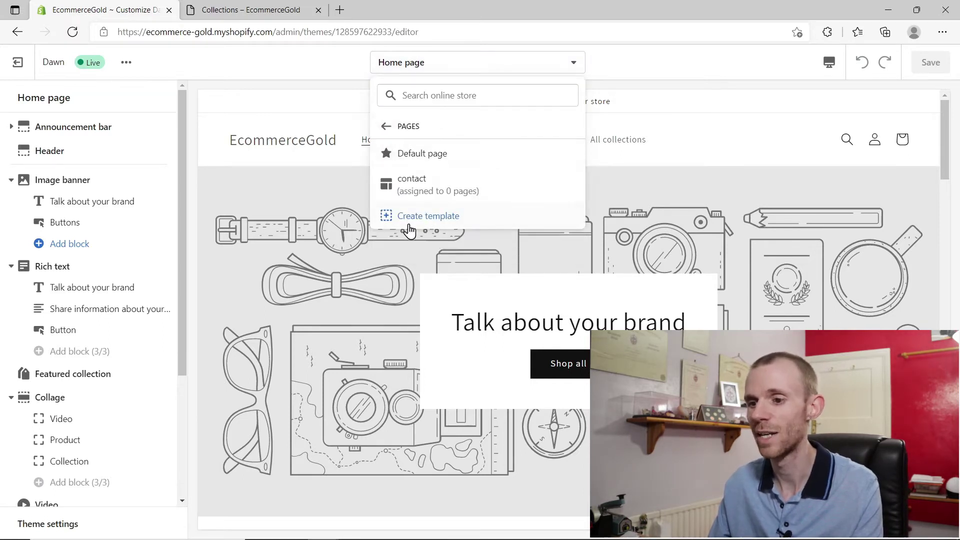
{"action": "left_click", "coordinate": [425, 216]}
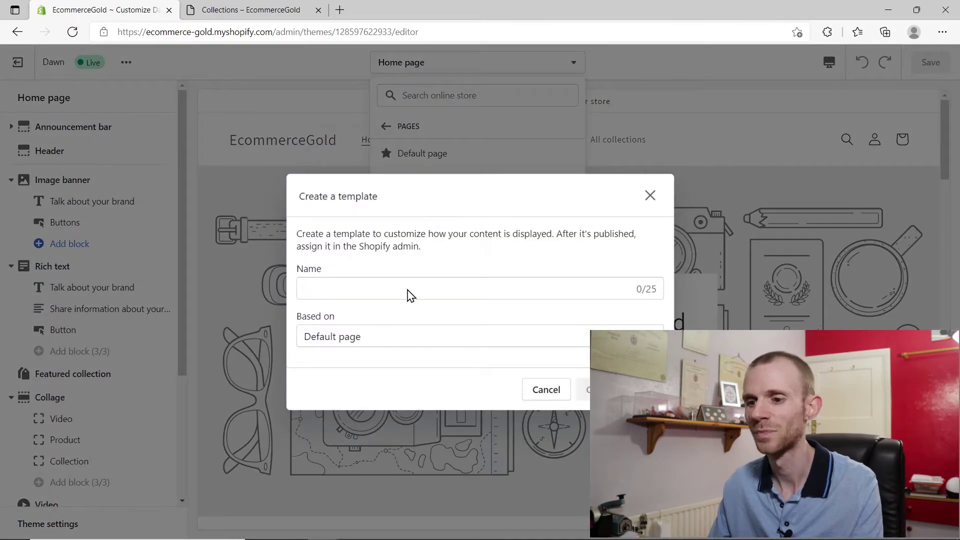
{"action": "left_click", "coordinate": [400, 289]}
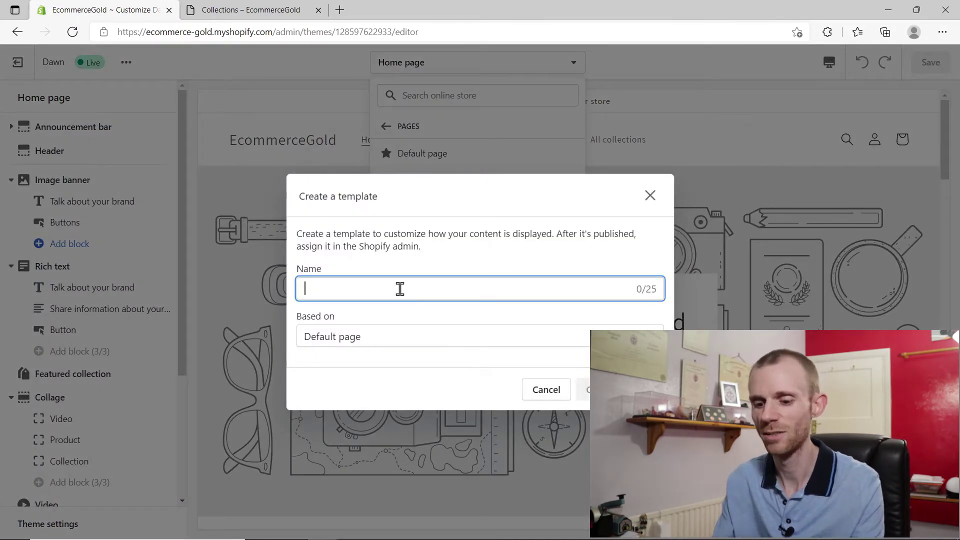
{"action": "type", "text": "Watches"}
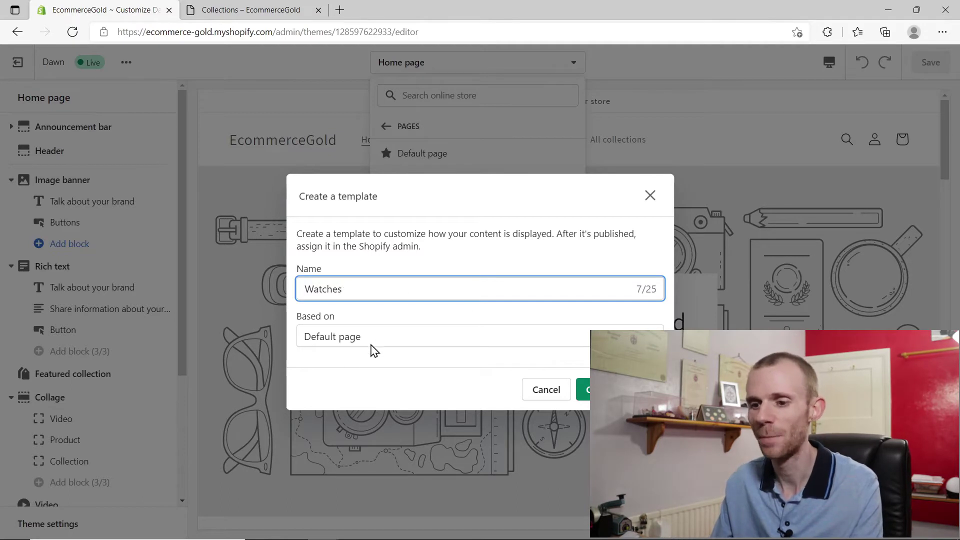
{"action": "left_click", "coordinate": [583, 389]}
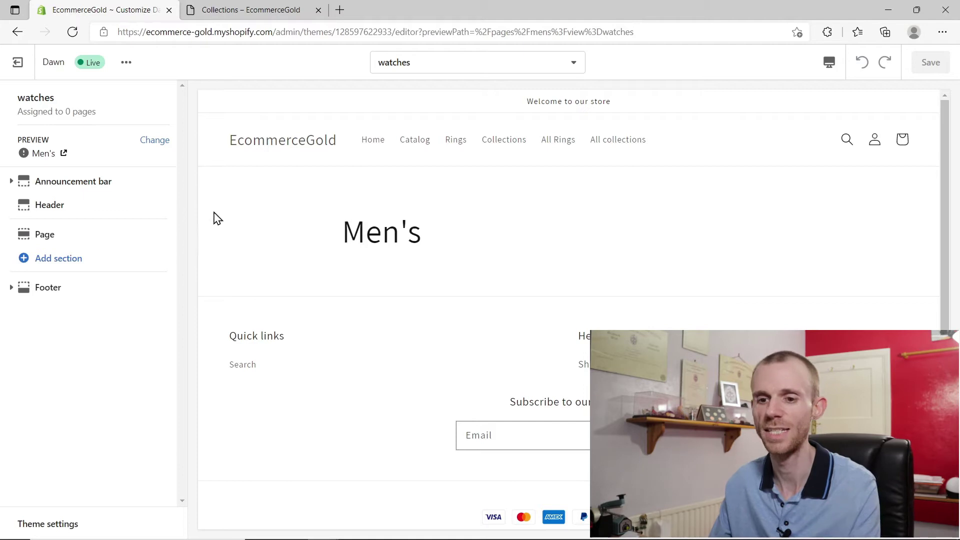
Step: Add a Collection list section to the watches template and assign Automatic Watches to its first collection block
{"action": "left_click", "coordinate": [59, 260]}
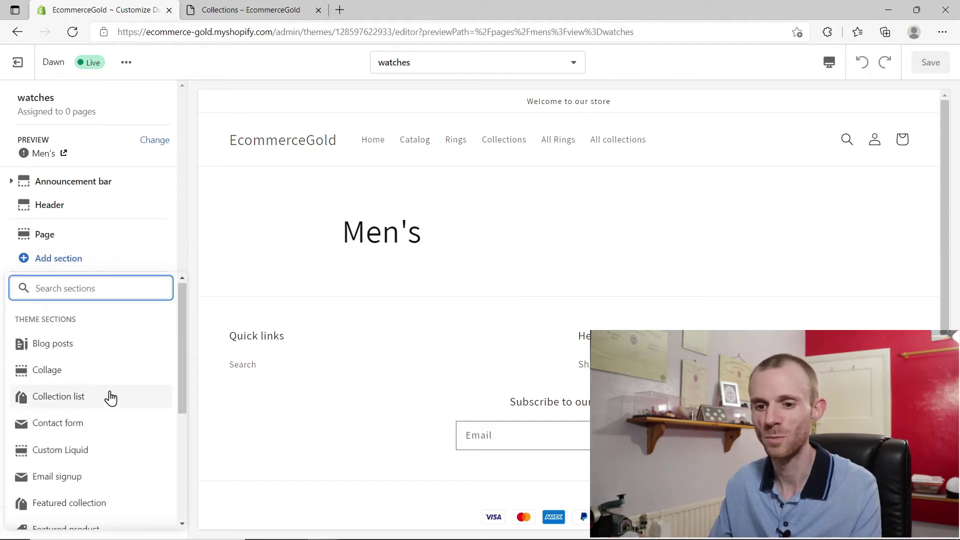
{"action": "left_click", "coordinate": [70, 399]}
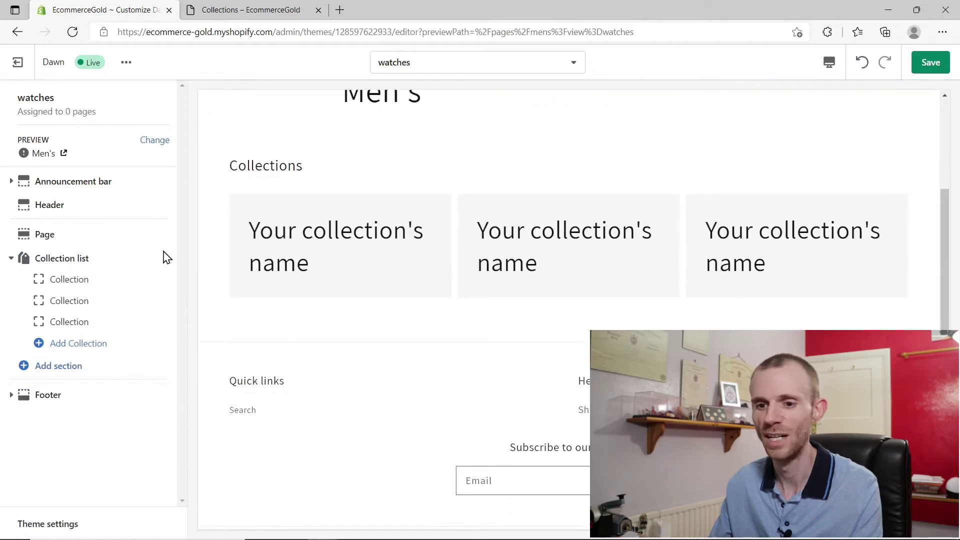
{"action": "left_click", "coordinate": [69, 280]}
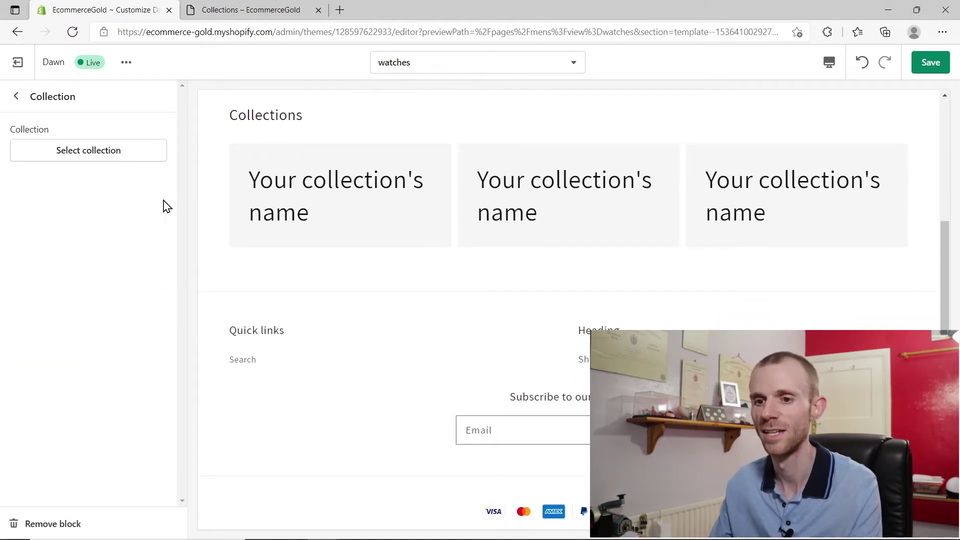
{"action": "left_click", "coordinate": [108, 156]}
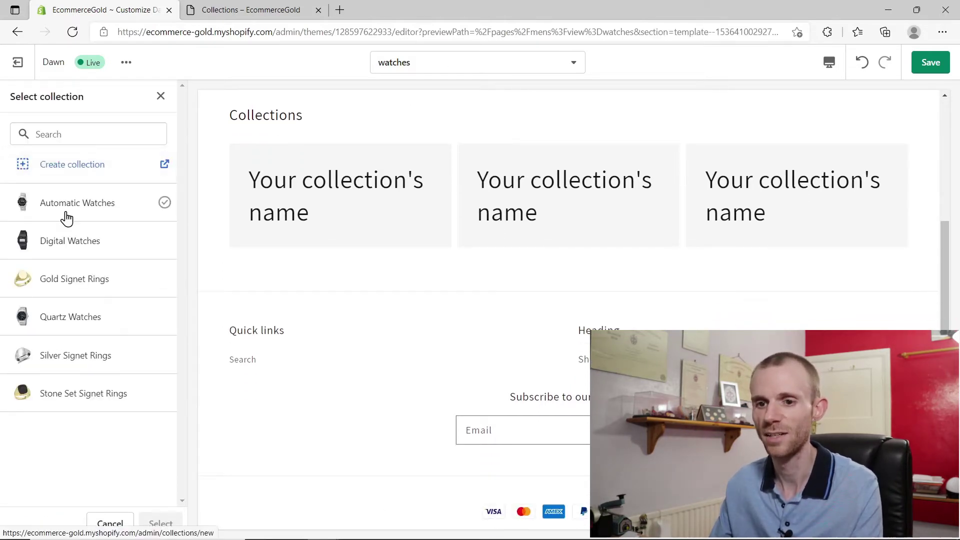
{"action": "left_click", "coordinate": [65, 211]}
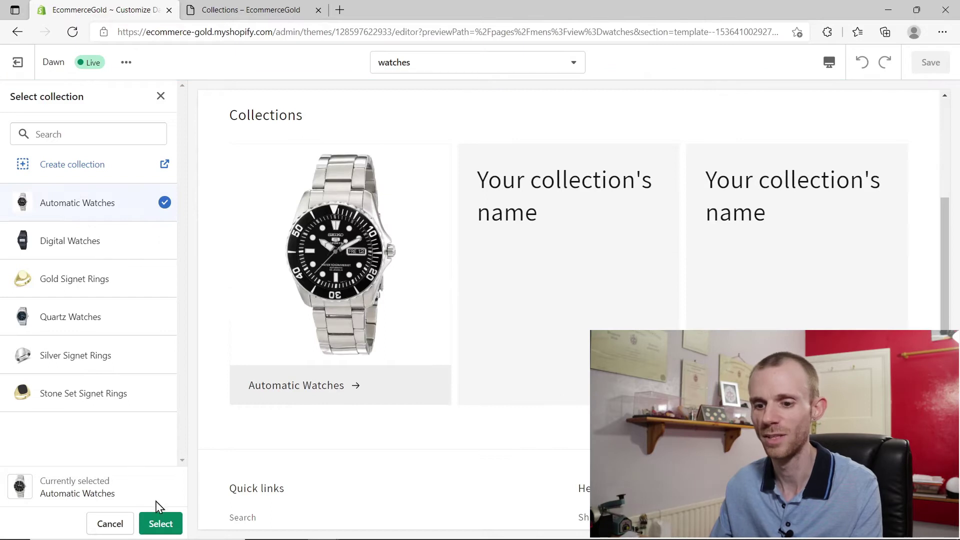
{"action": "left_click", "coordinate": [161, 521]}
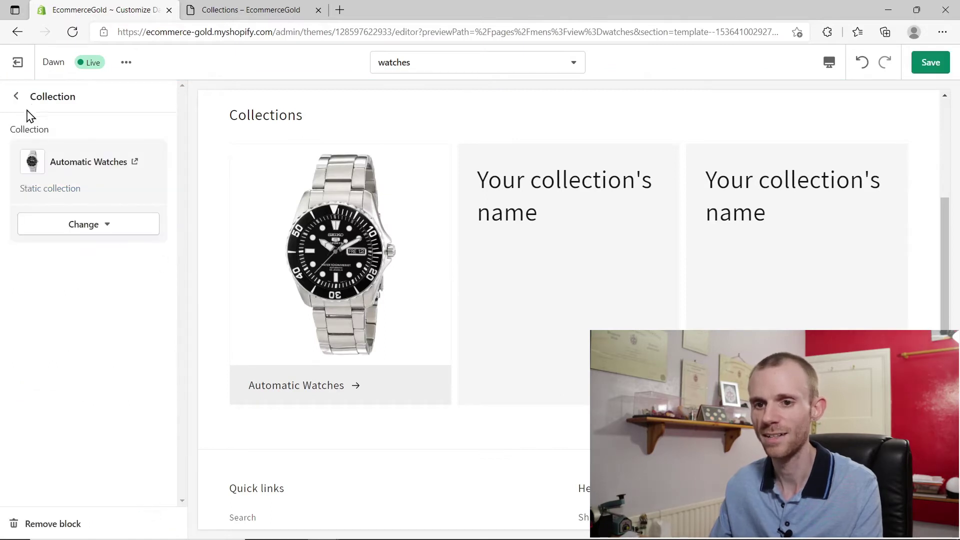
{"action": "left_click", "coordinate": [19, 98]}
Step: Assign the Digital Watches collection to the second block of the Collection list section
{"action": "left_click", "coordinate": [63, 301]}
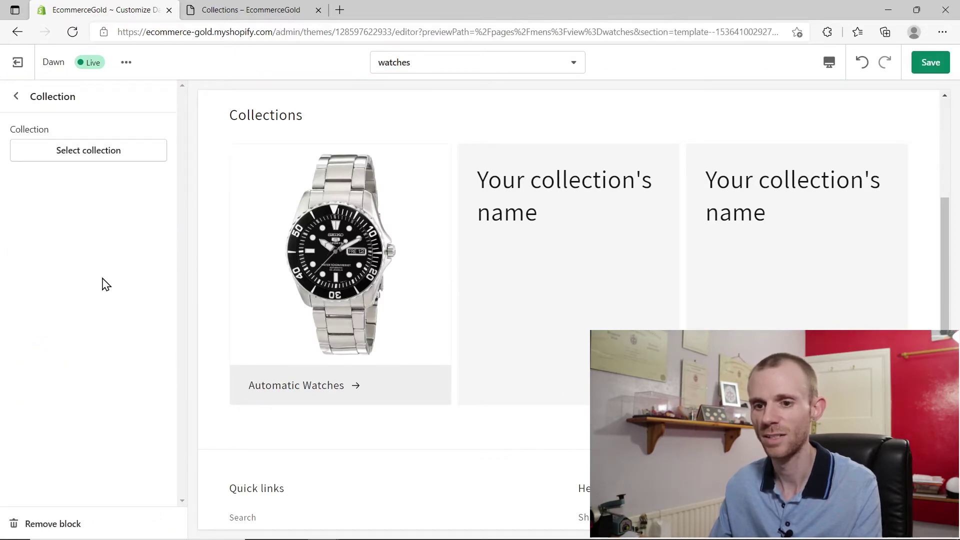
{"action": "left_click", "coordinate": [99, 150]}
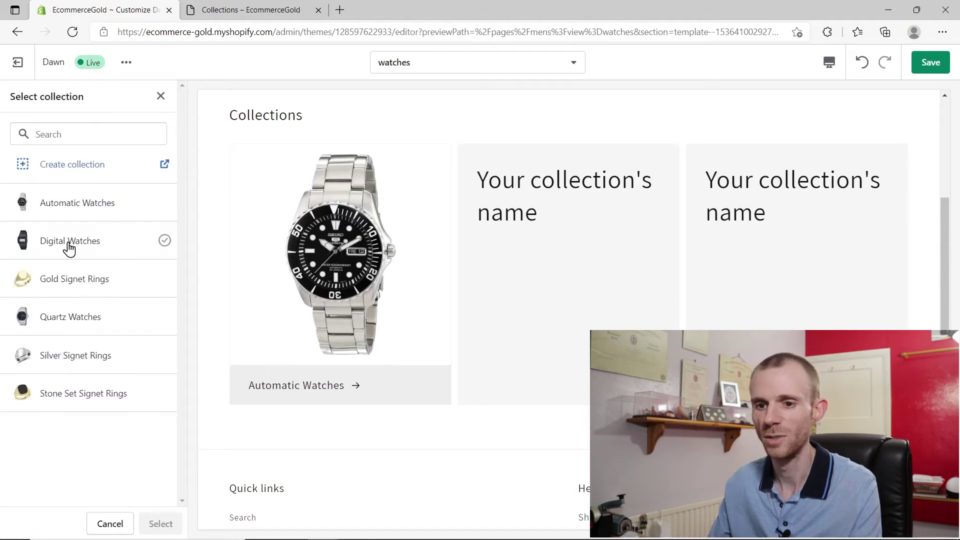
{"action": "left_click", "coordinate": [69, 245]}
{"action": "left_click", "coordinate": [159, 522]}
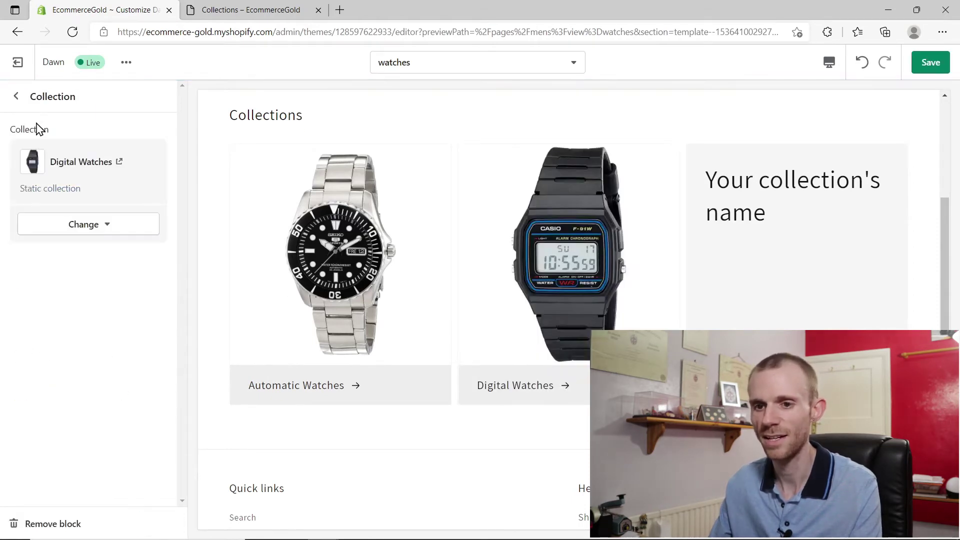
{"action": "left_click", "coordinate": [17, 96]}
Step: Assign the Quartz Watches collection to the third block of the Collection list section
{"action": "left_click", "coordinate": [95, 324]}
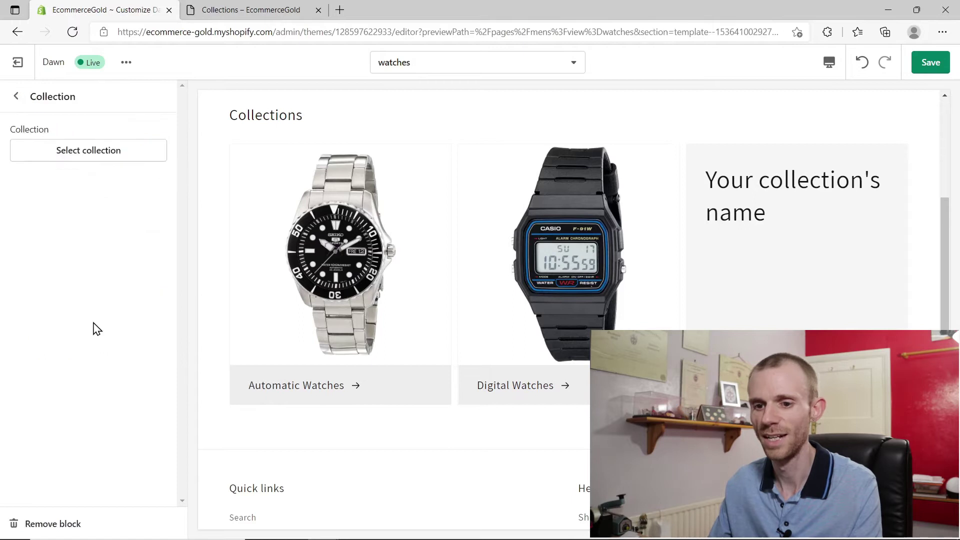
{"action": "left_click", "coordinate": [86, 153]}
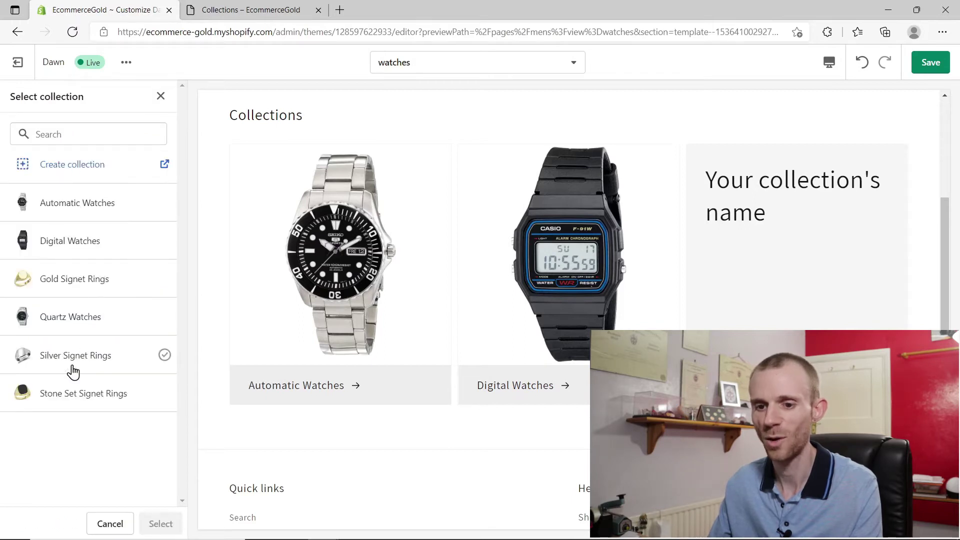
{"action": "left_click", "coordinate": [75, 318]}
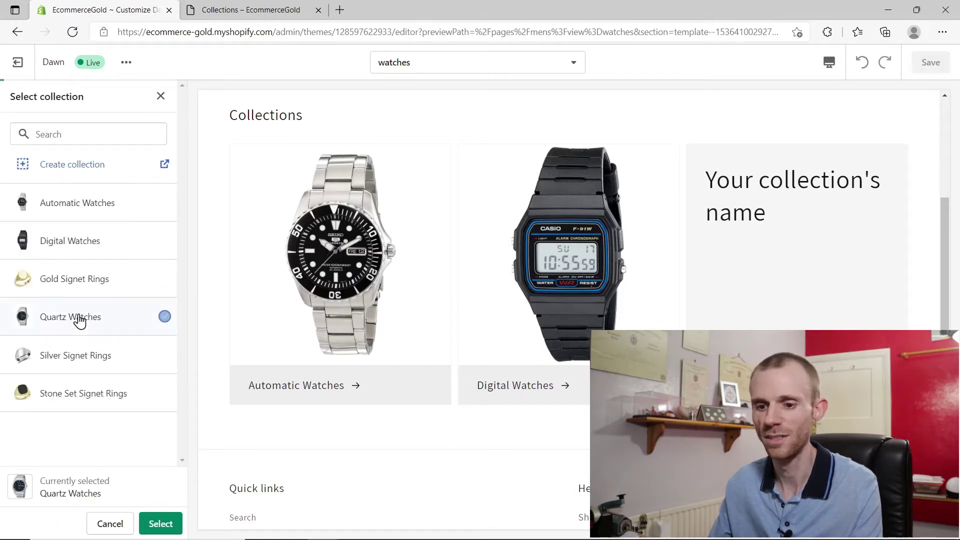
{"action": "left_click", "coordinate": [159, 521]}
{"action": "left_click", "coordinate": [16, 96]}
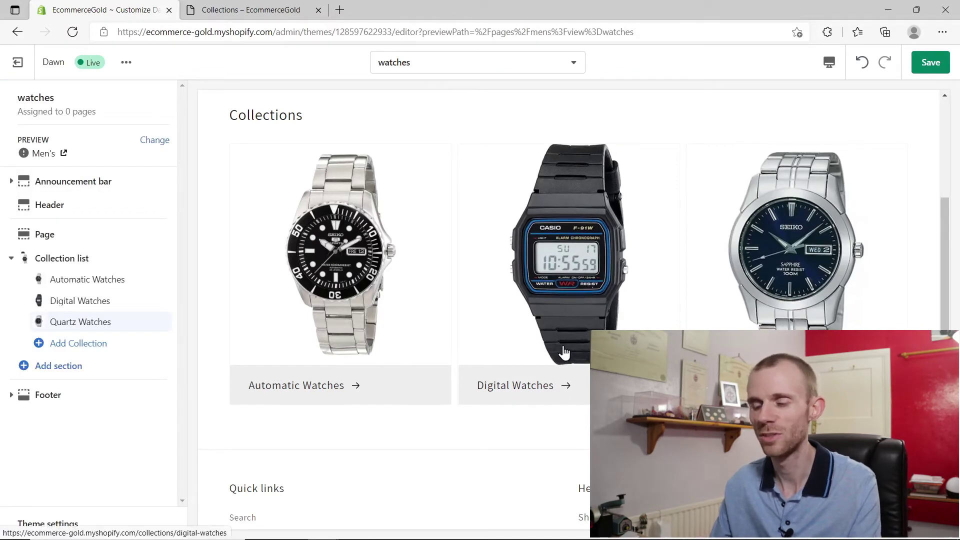
Step: Remove the heading text from the Collection list section and return to the template's section overview
{"action": "scroll", "coordinate": [564, 353], "scroll_direction": "up", "scroll_amount": 3}
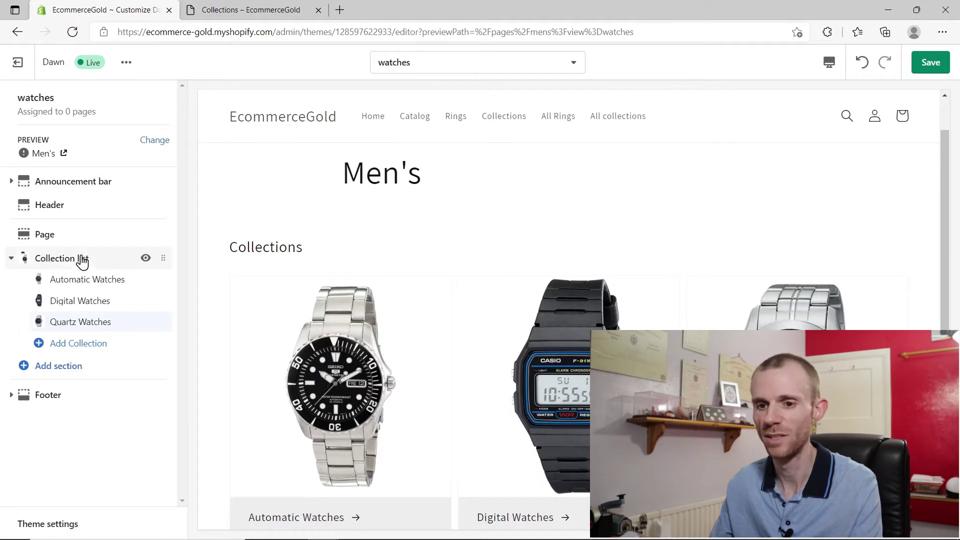
{"action": "left_click", "coordinate": [62, 258]}
{"action": "left_click_drag", "start_coordinate": [91, 139], "coordinate": [6, 155]}
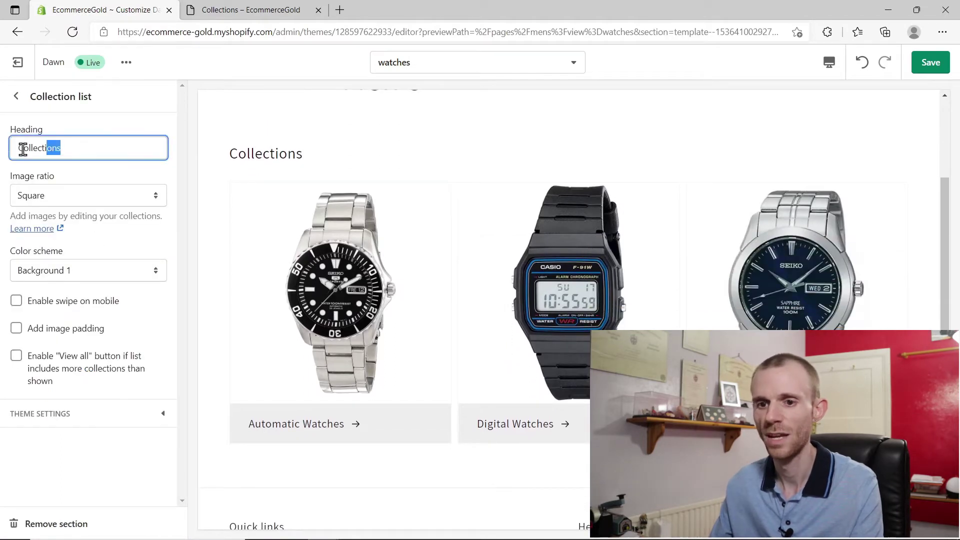
{"action": "key", "text": "BackSpace"}
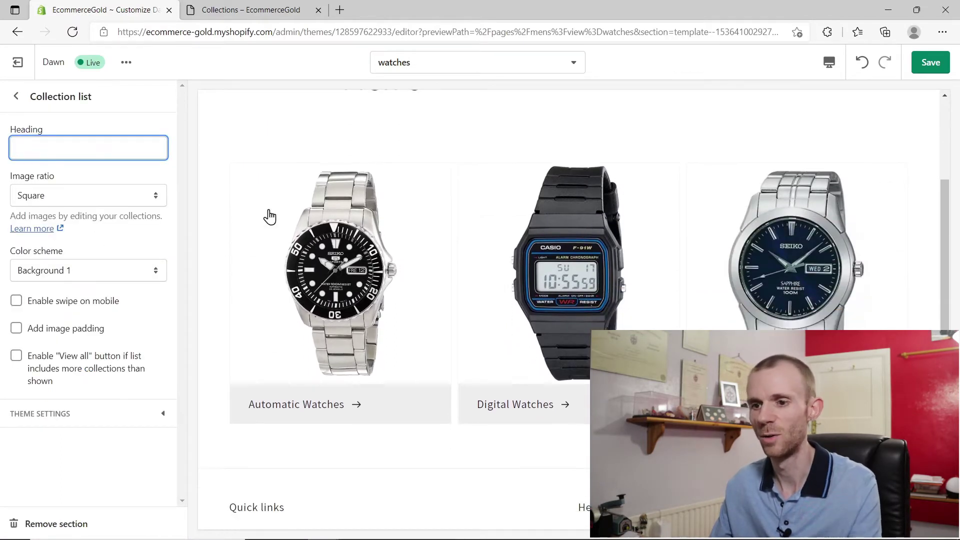
{"action": "left_click", "coordinate": [16, 96]}
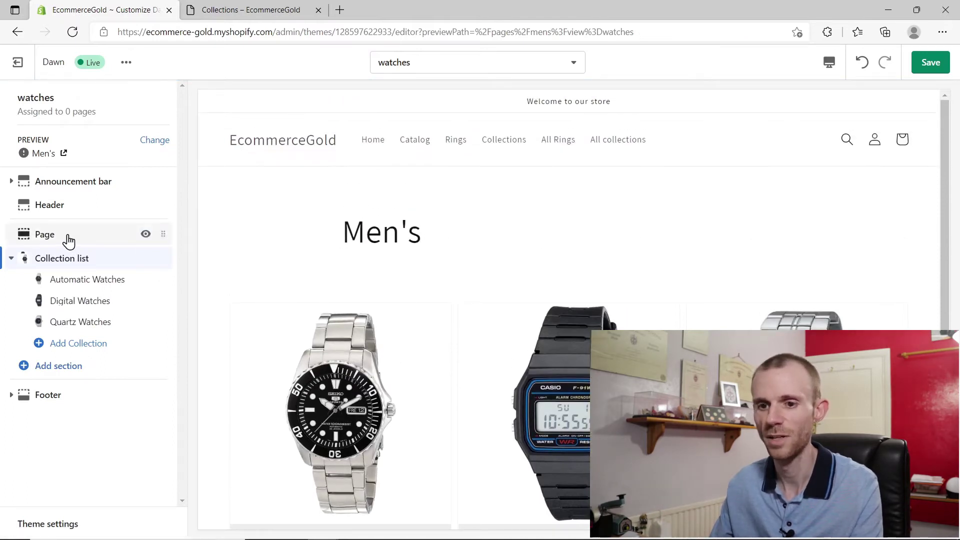
Step: Hide the watches template's Page section, show it again, and save the template
{"action": "left_click", "coordinate": [145, 234]}
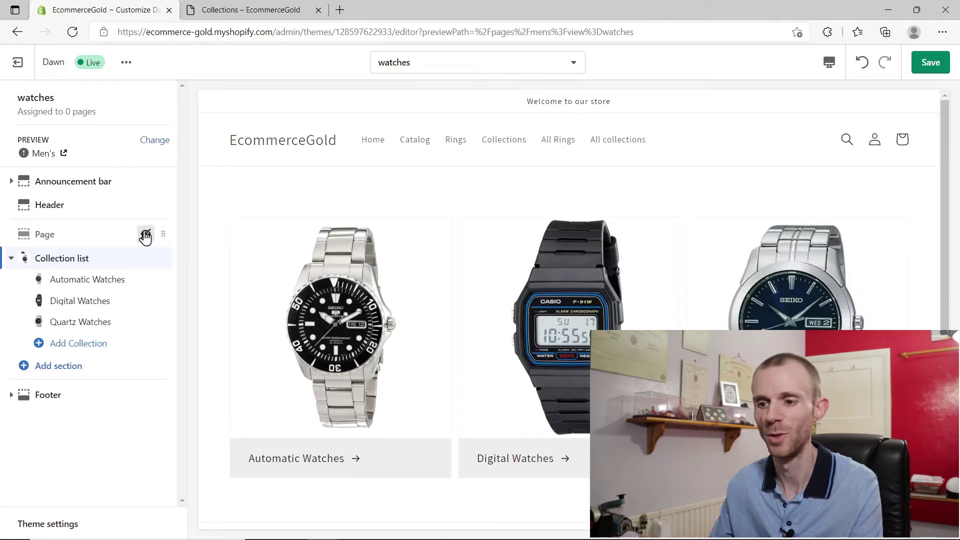
{"action": "left_click", "coordinate": [146, 234]}
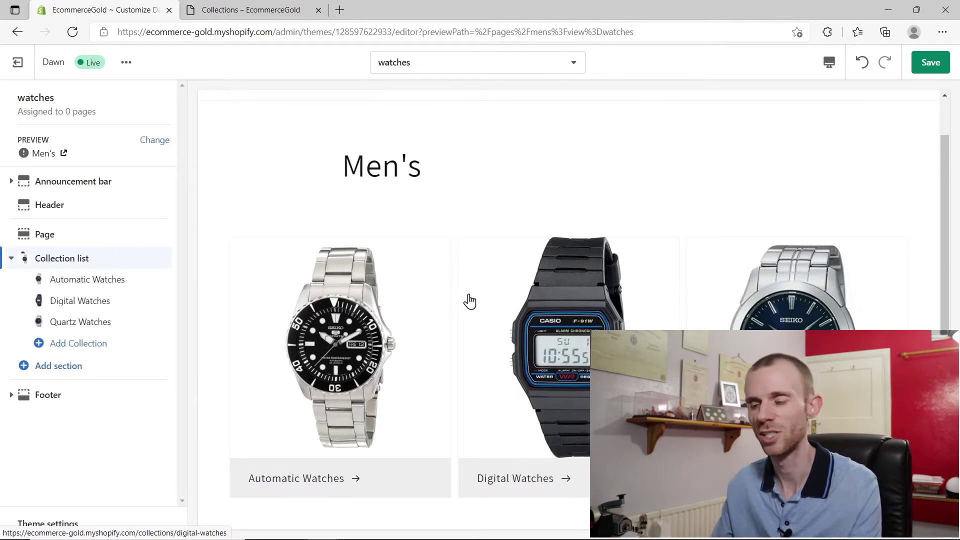
{"action": "left_click", "coordinate": [930, 62]}
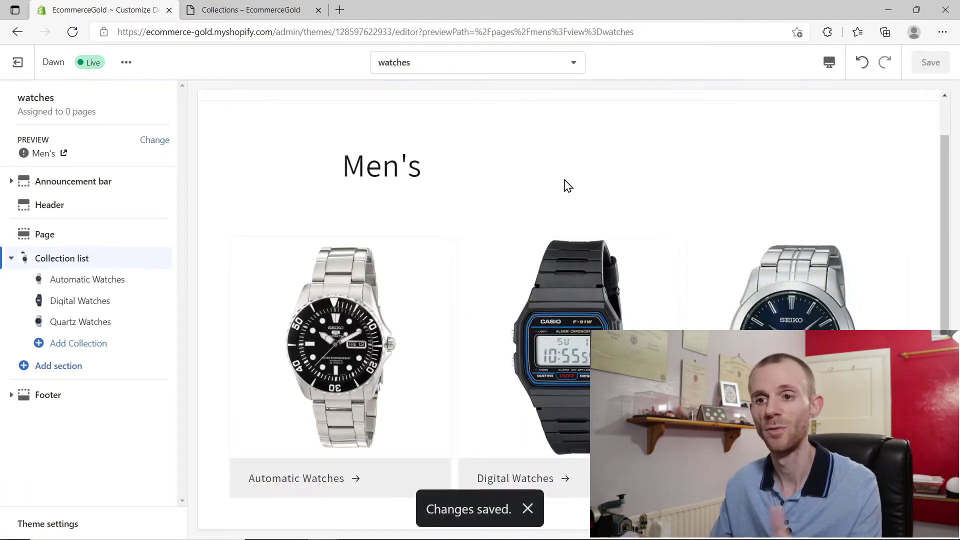
Step: Leave the theme editor and start a new online store page titled Watches
{"action": "left_click", "coordinate": [31, 64]}
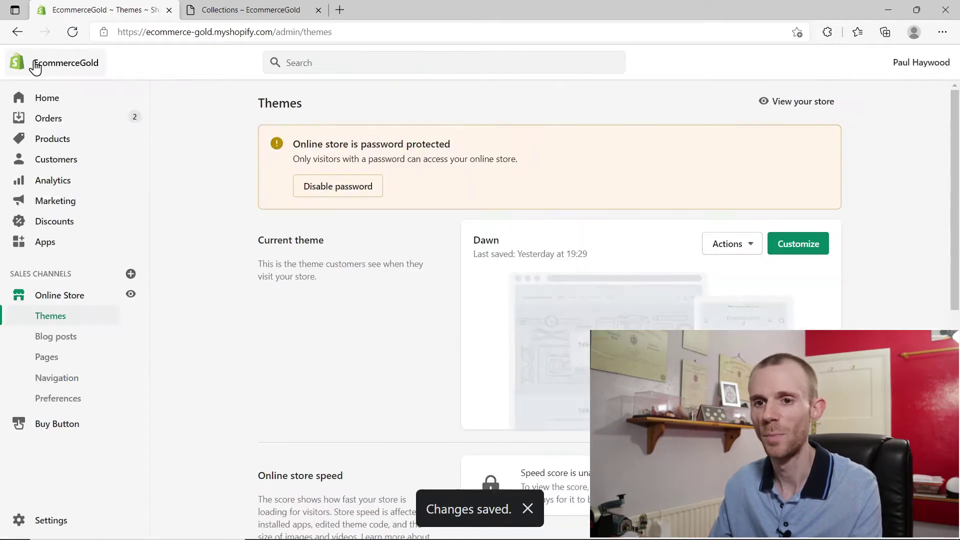
{"action": "left_click", "coordinate": [47, 357]}
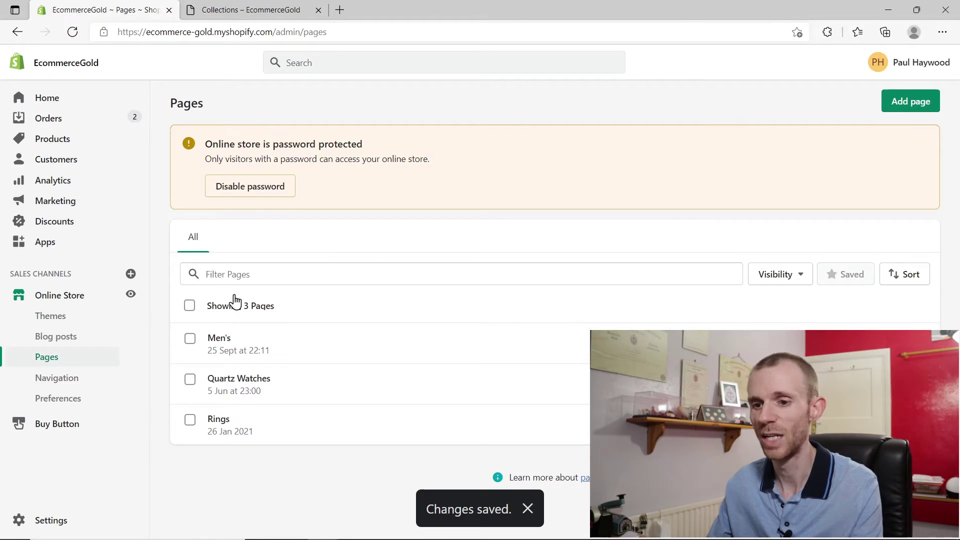
{"action": "left_click", "coordinate": [904, 106]}
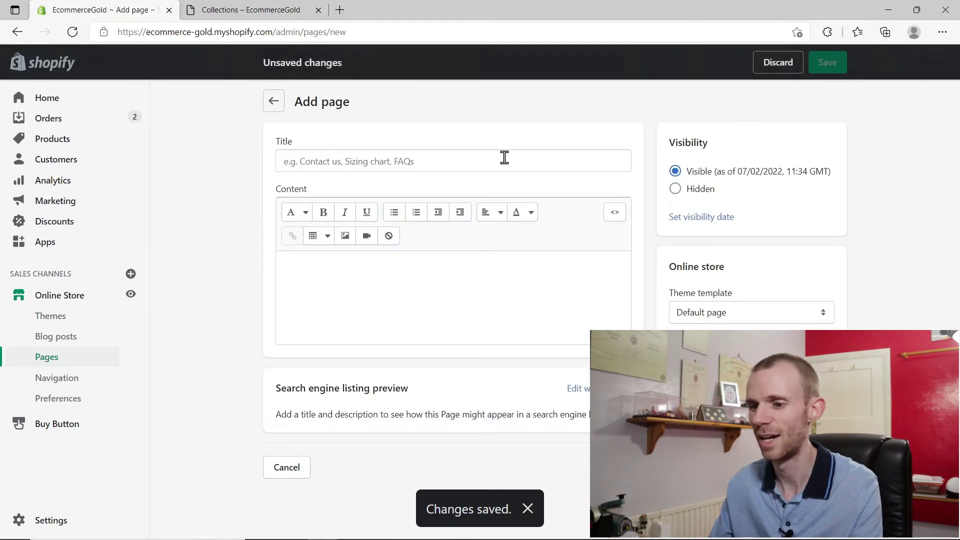
{"action": "left_click", "coordinate": [398, 161]}
{"action": "type", "text": "Wa"}
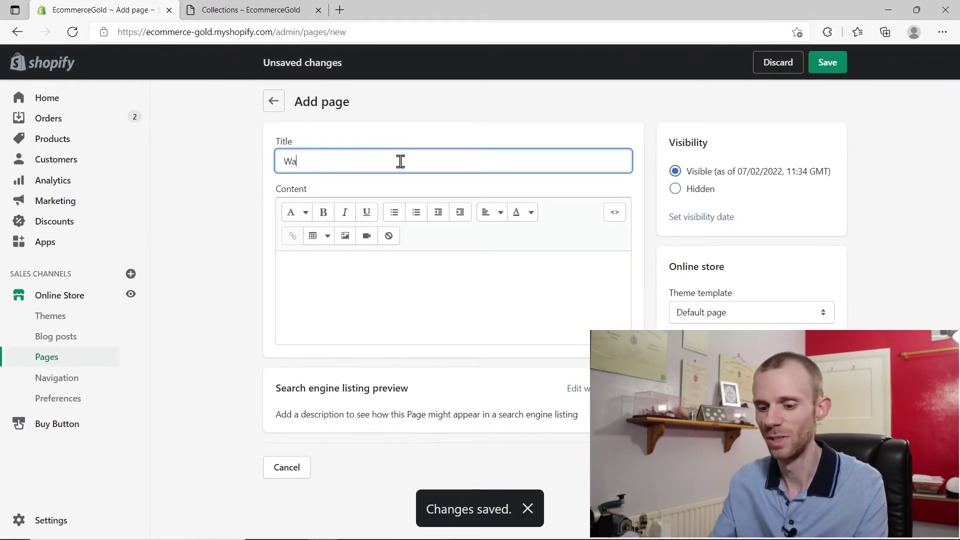
{"action": "type", "text": "tches"}
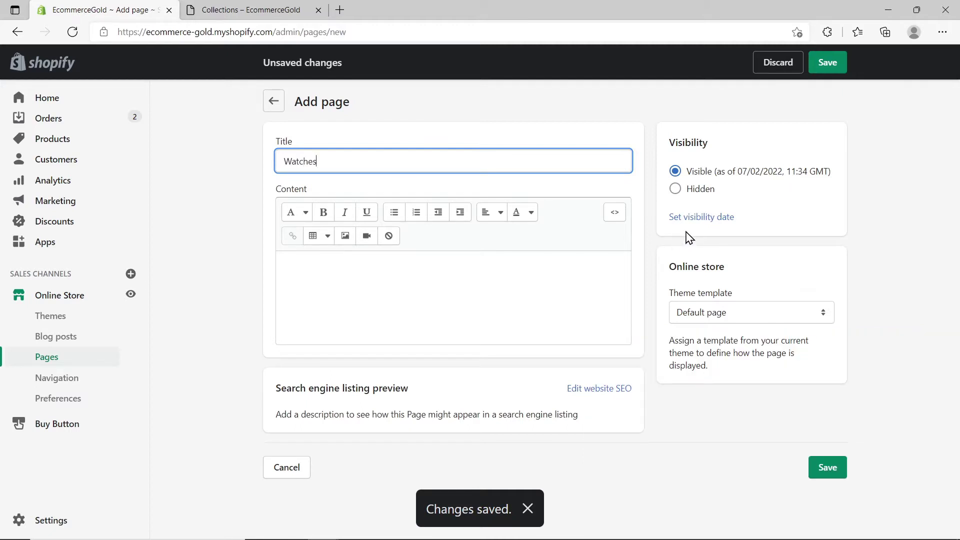
Step: Assign the watches theme template to the new page and save it
{"action": "left_click", "coordinate": [750, 320]}
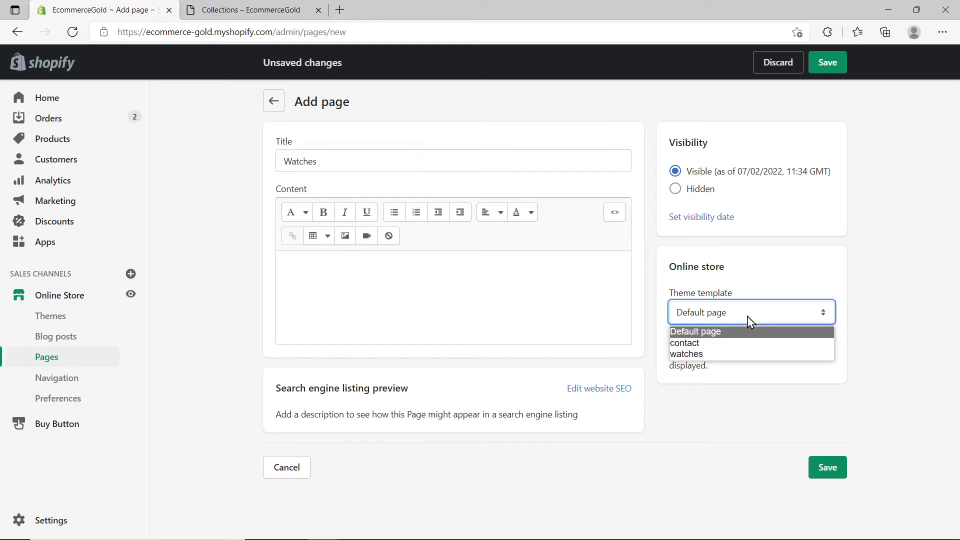
{"action": "left_click", "coordinate": [718, 355]}
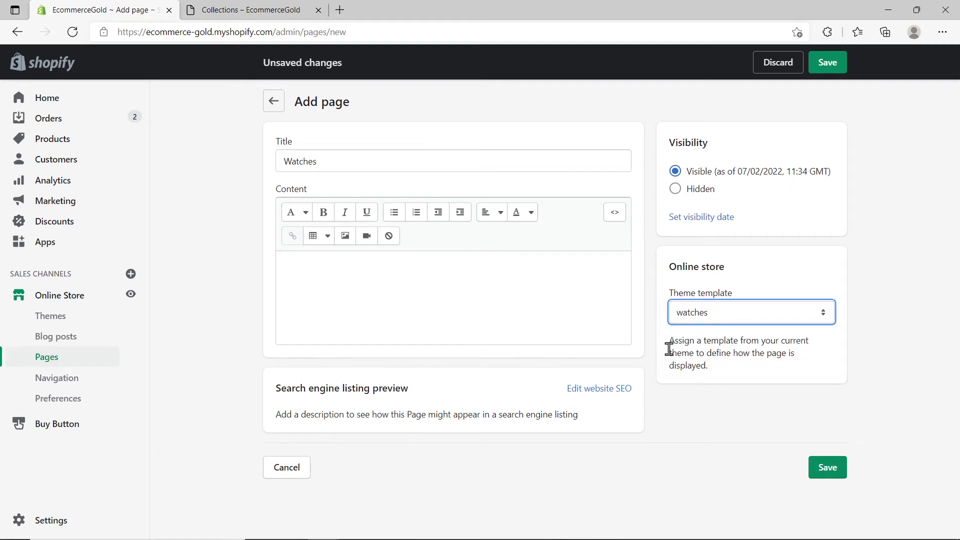
{"action": "left_click", "coordinate": [819, 469]}
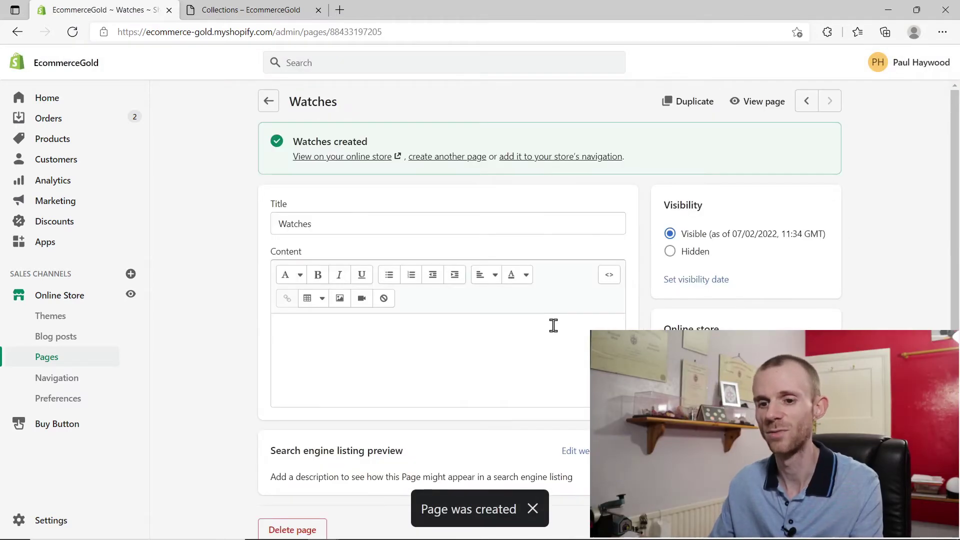
Step: Add a Watches item linking to the Watches page to the store's Main menu and save the menu
{"action": "left_click", "coordinate": [60, 383]}
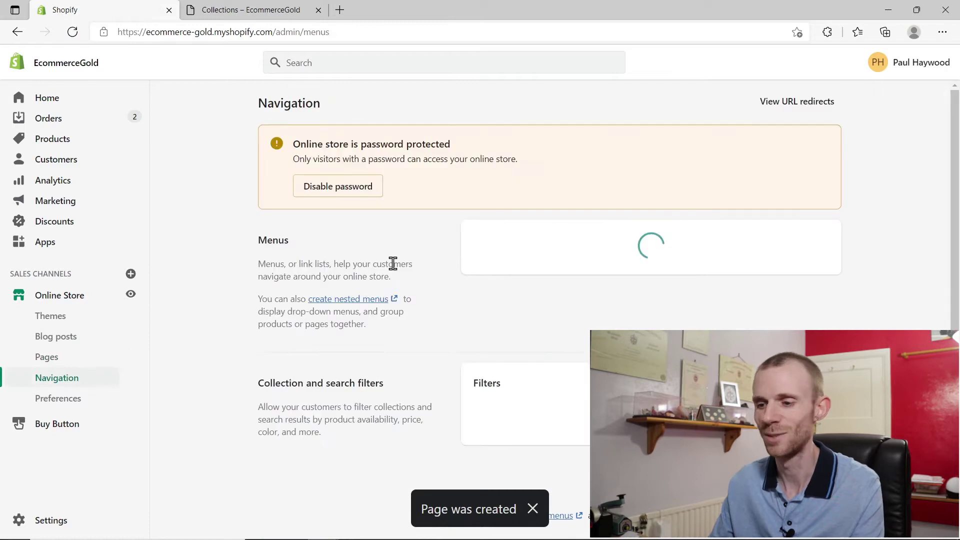
{"action": "left_click", "coordinate": [495, 330]}
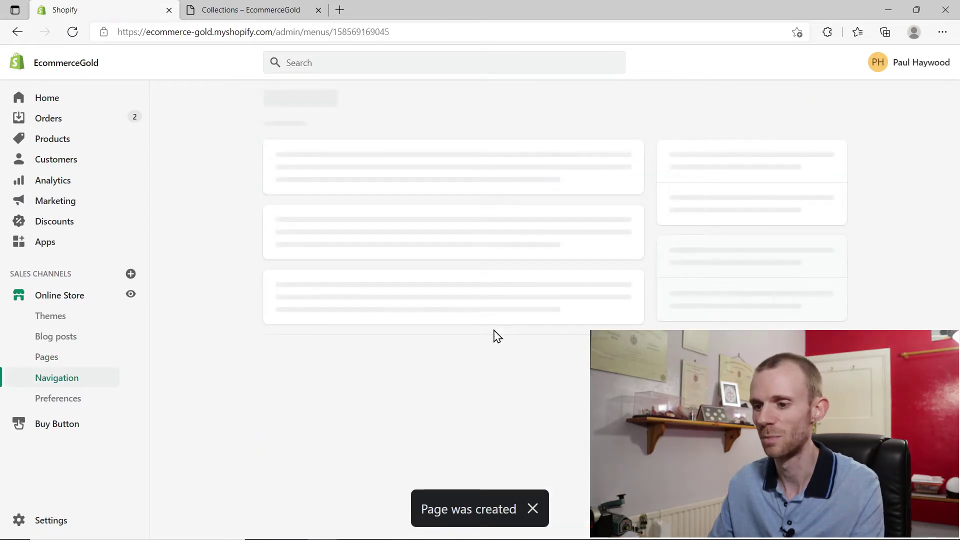
{"action": "left_click", "coordinate": [336, 453]}
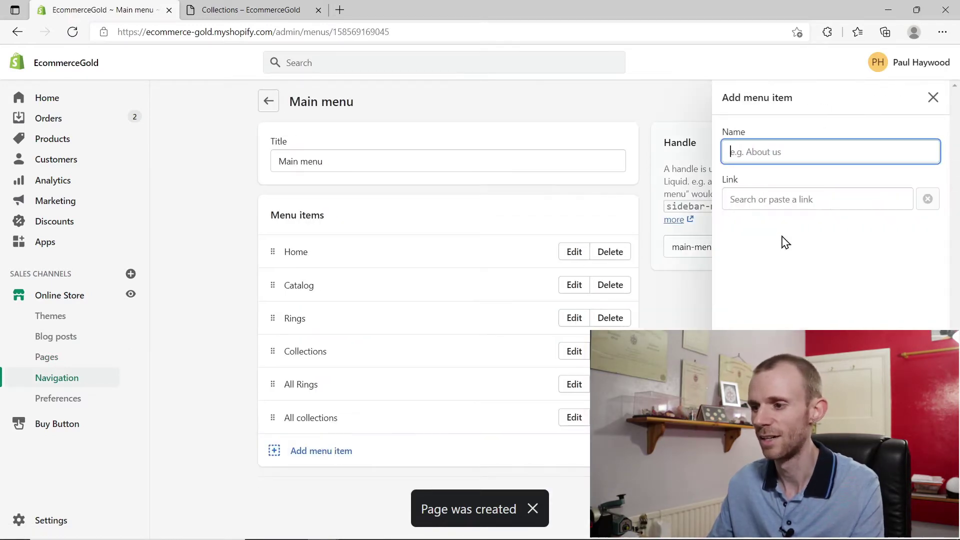
{"action": "left_click", "coordinate": [783, 200]}
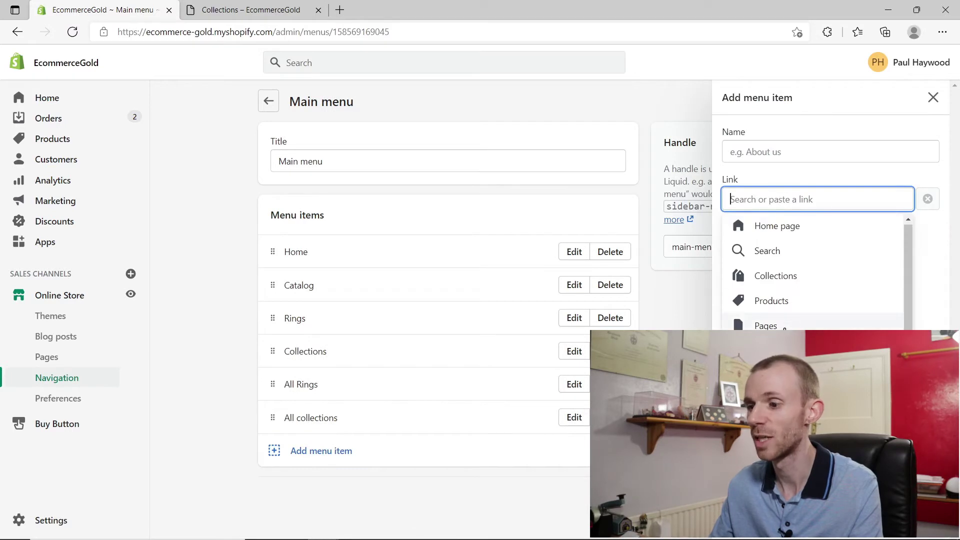
{"action": "left_click", "coordinate": [778, 326]}
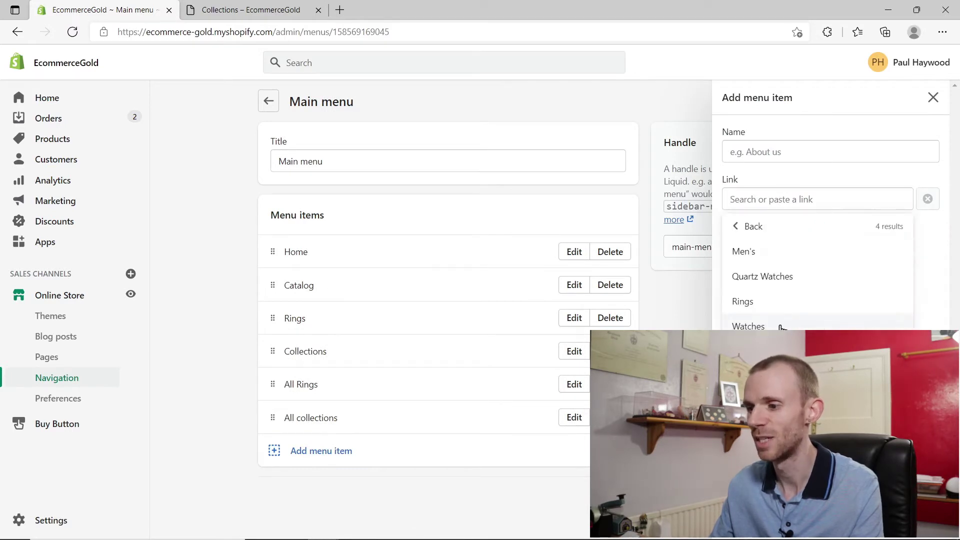
{"action": "left_click", "coordinate": [778, 326]}
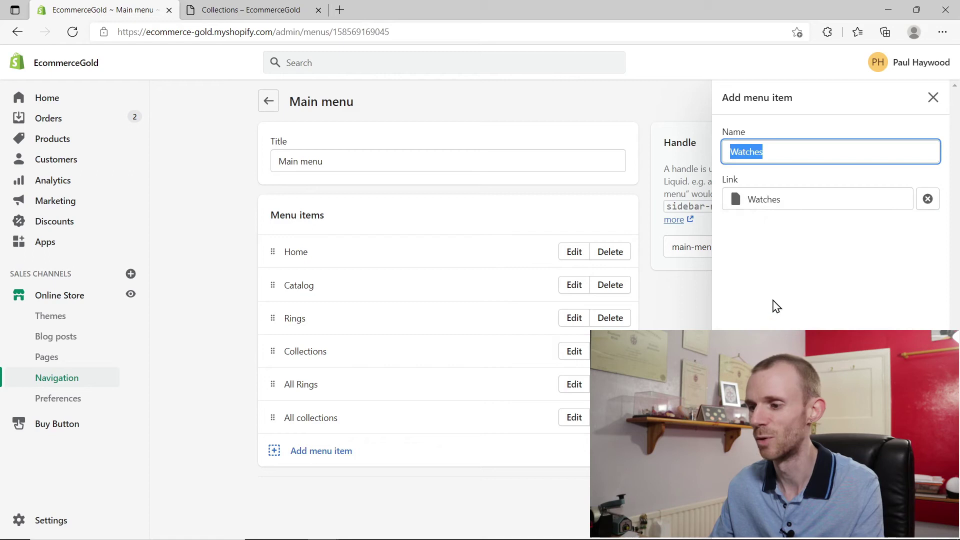
{"action": "key", "text": "Return"}
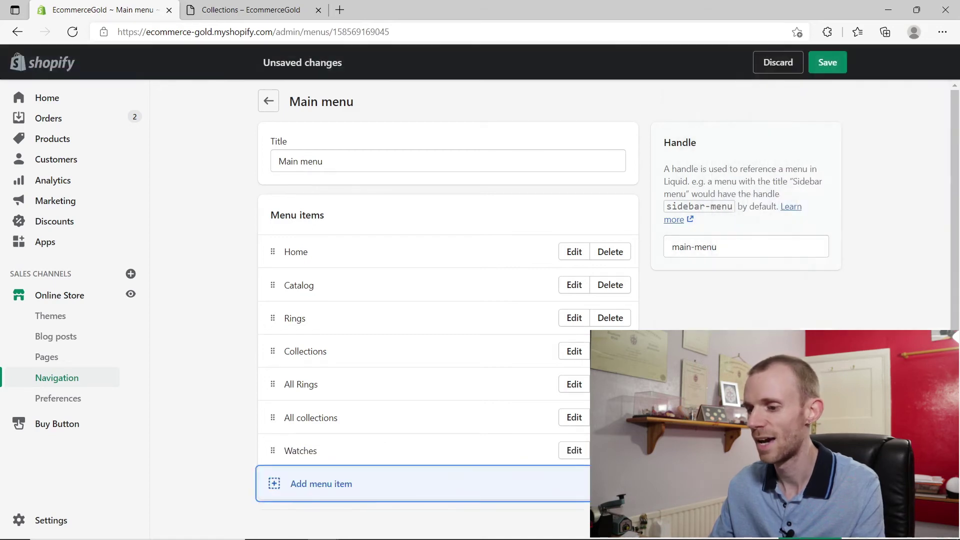
{"action": "key", "text": "ctrl+s"}
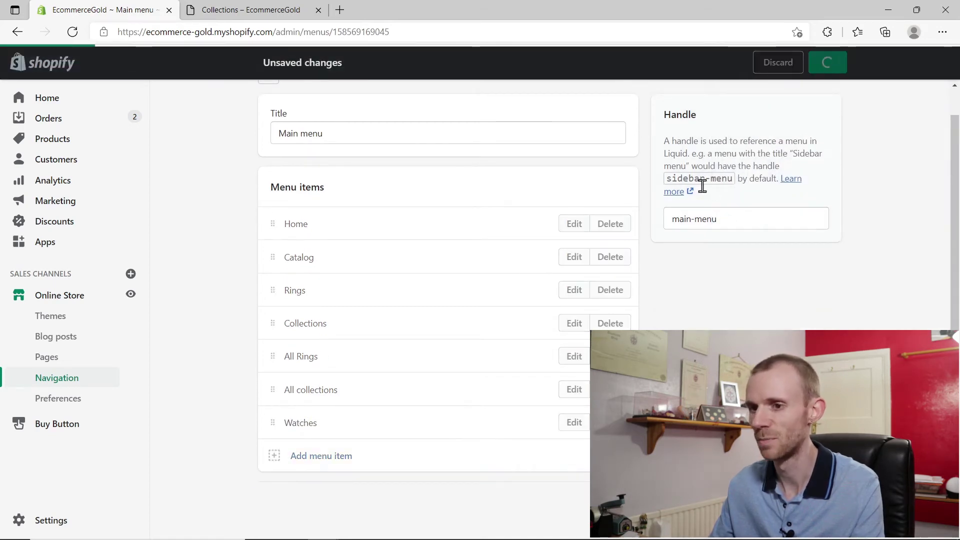
Step: Reload the storefront preview and open Watches from its navigation to examine the collections listed on the page
{"action": "left_click", "coordinate": [241, 14]}
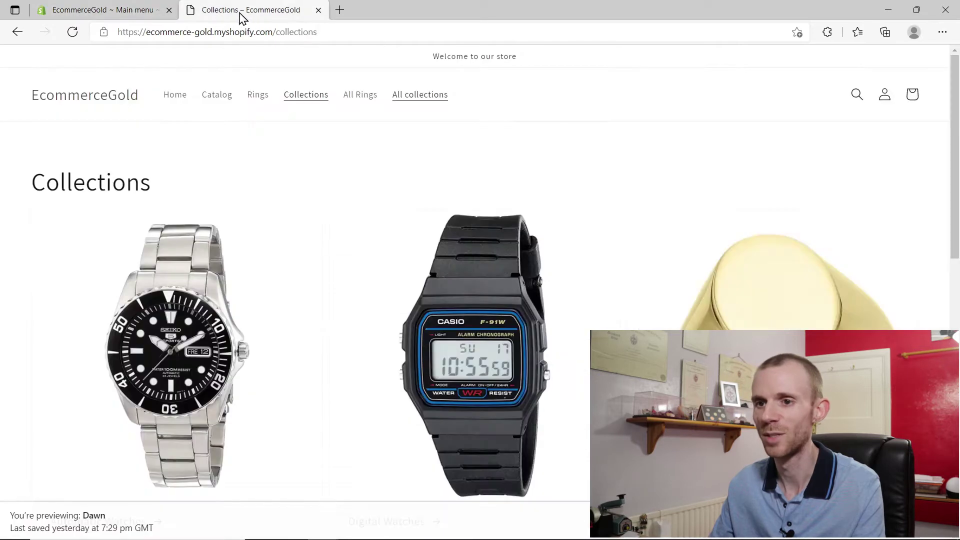
{"action": "left_click", "coordinate": [73, 32]}
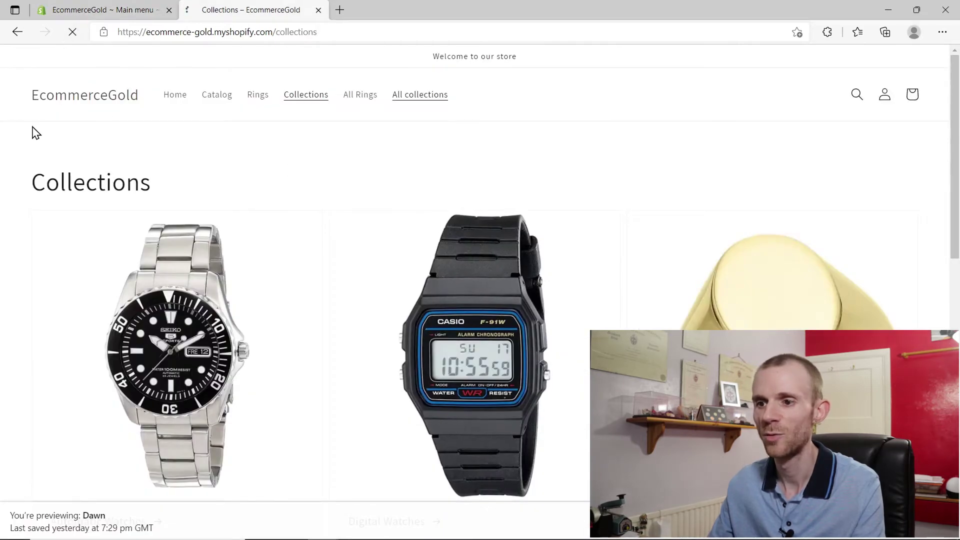
{"action": "left_click", "coordinate": [472, 96]}
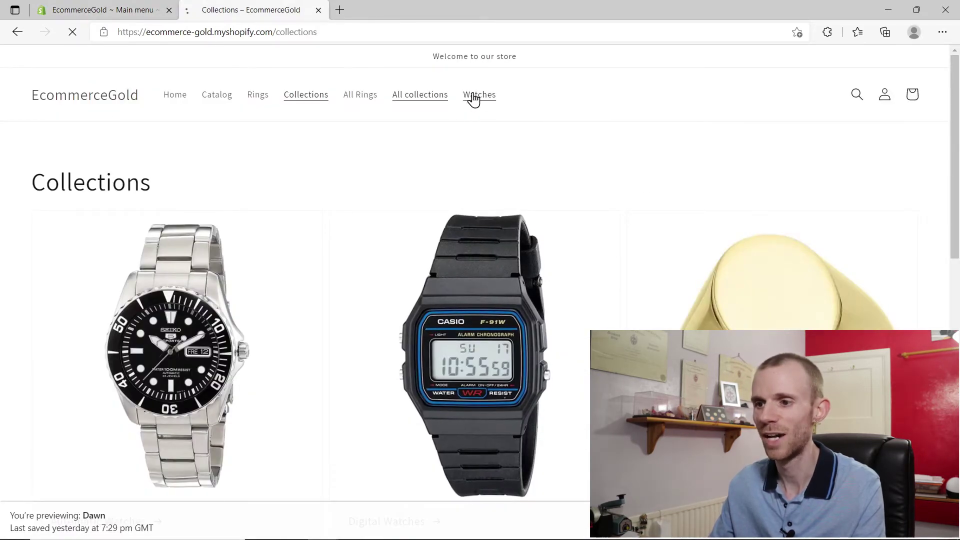
{"action": "scroll", "coordinate": [554, 214], "scroll_direction": "down", "scroll_amount": 3}
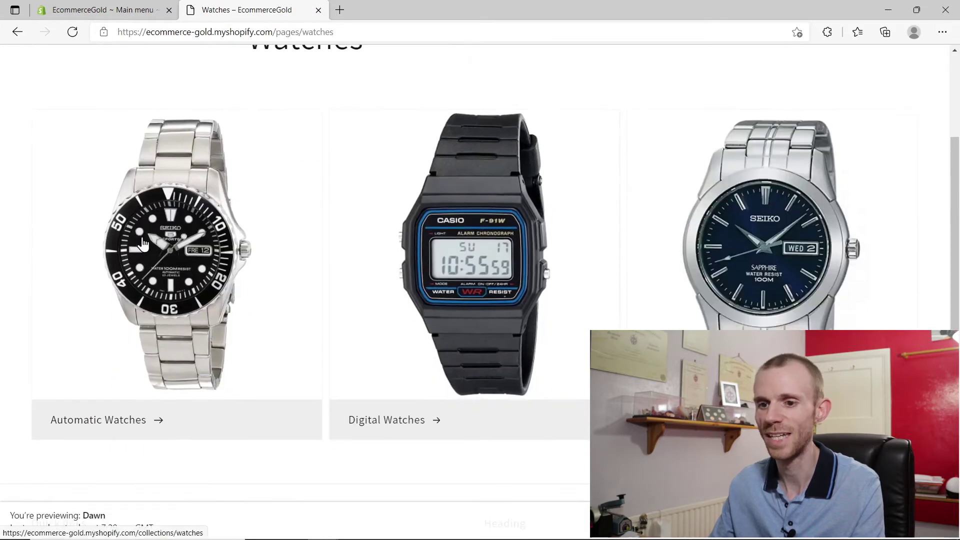
{"action": "scroll", "coordinate": [361, 242], "scroll_direction": "up", "scroll_amount": 2}
{"action": "scroll", "coordinate": [359, 241], "scroll_direction": "down", "scroll_amount": 3}
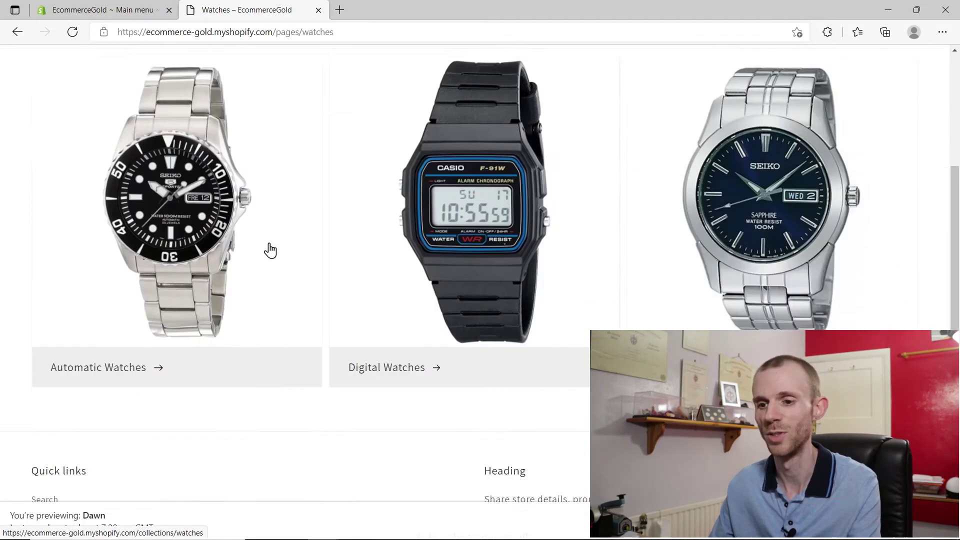
Step: View the Automatic Watches collection from the storefront's Watches page, and return to the Watches page
{"action": "left_click", "coordinate": [186, 203]}
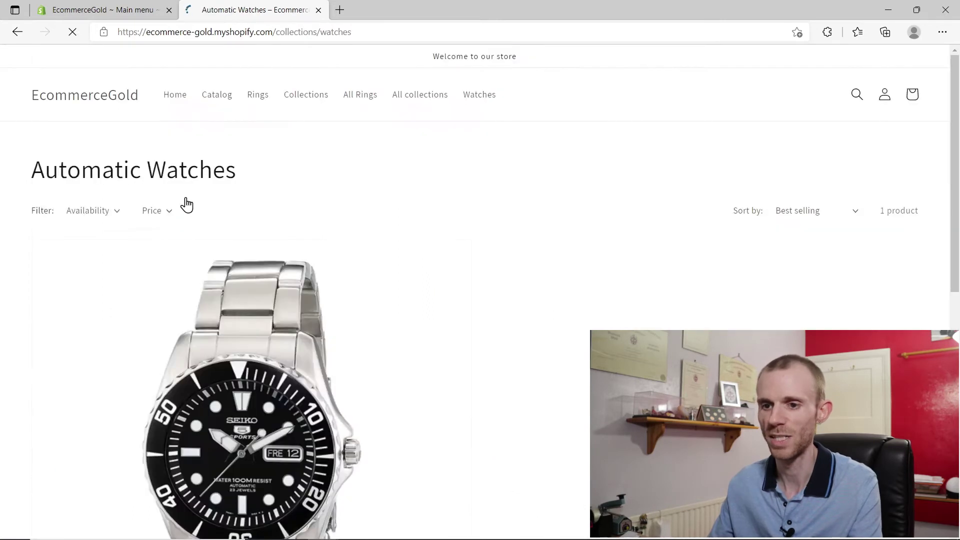
{"action": "scroll", "coordinate": [63, 237], "scroll_direction": "down", "scroll_amount": 3}
{"action": "scroll", "coordinate": [63, 237], "scroll_direction": "up", "scroll_amount": 3}
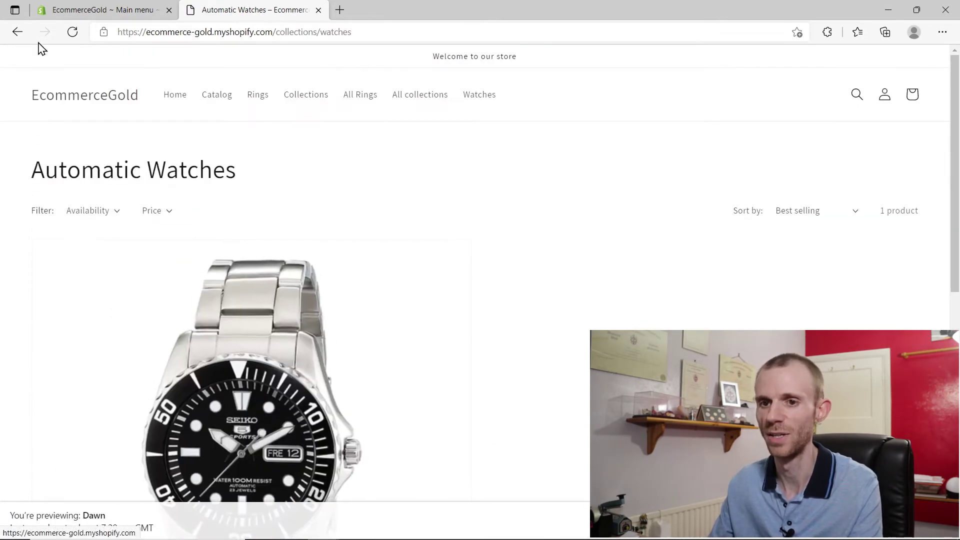
{"action": "left_click", "coordinate": [17, 32]}
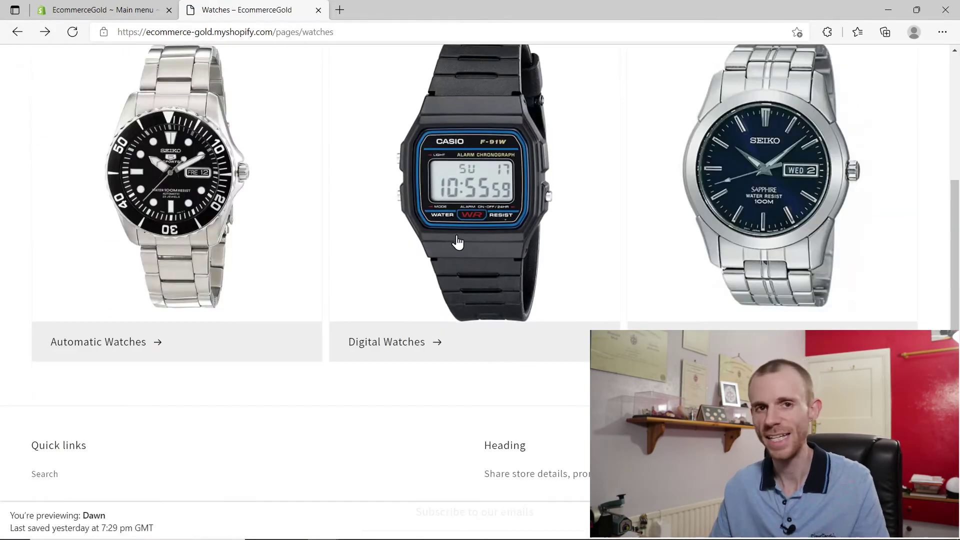
{"action": "scroll", "coordinate": [458, 243], "scroll_direction": "up", "scroll_amount": 5}
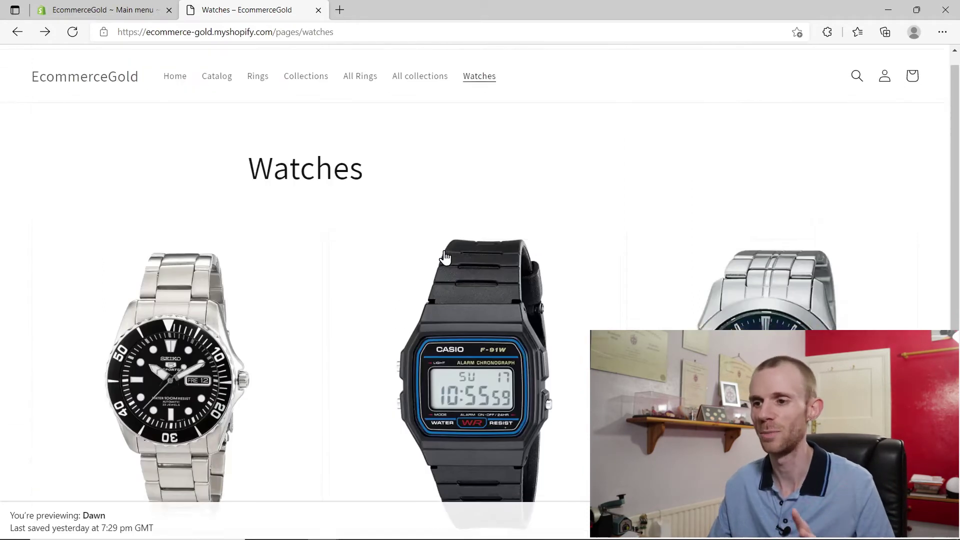
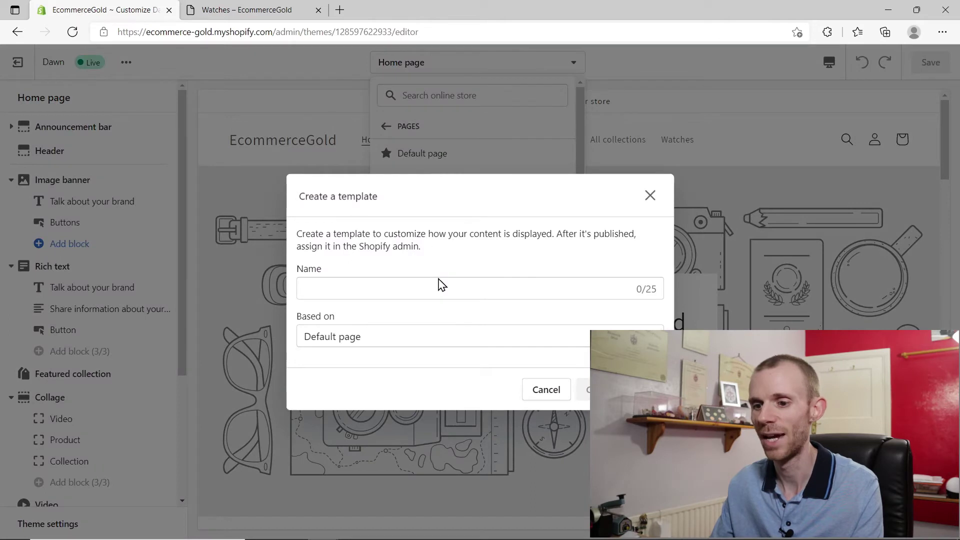
Step: Create a page template named signet rings based on the watches template
{"action": "left_click", "coordinate": [414, 345]}
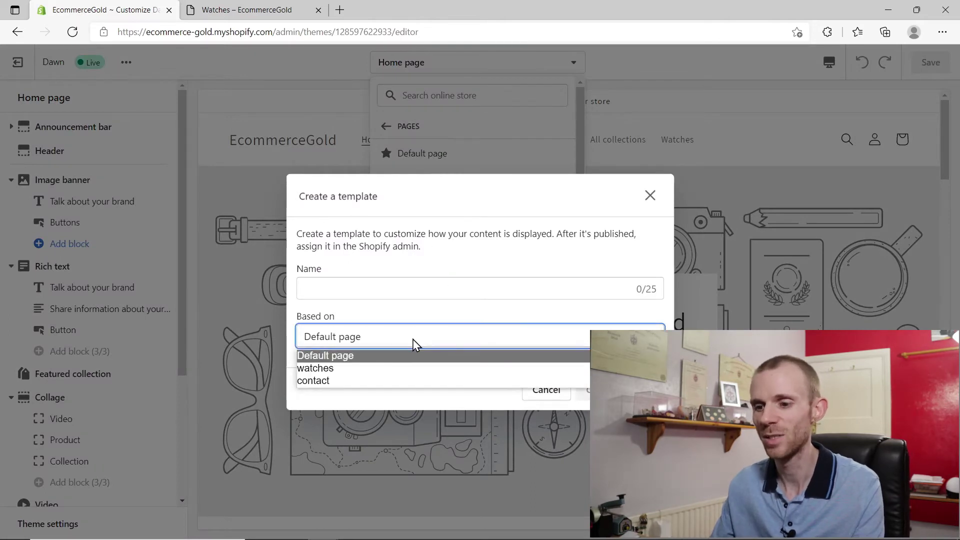
{"action": "left_click", "coordinate": [381, 368]}
{"action": "left_click", "coordinate": [376, 286]}
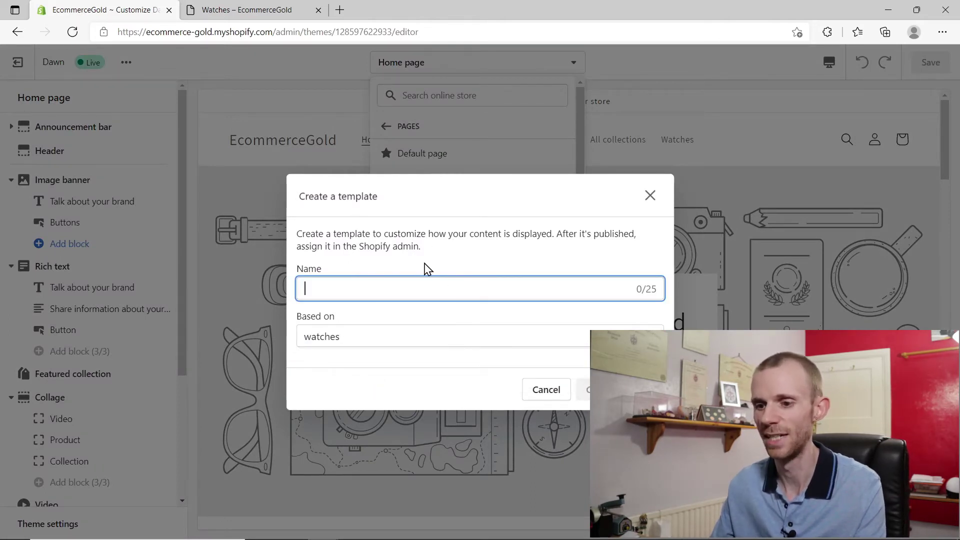
{"action": "type", "text": "signet rings"}
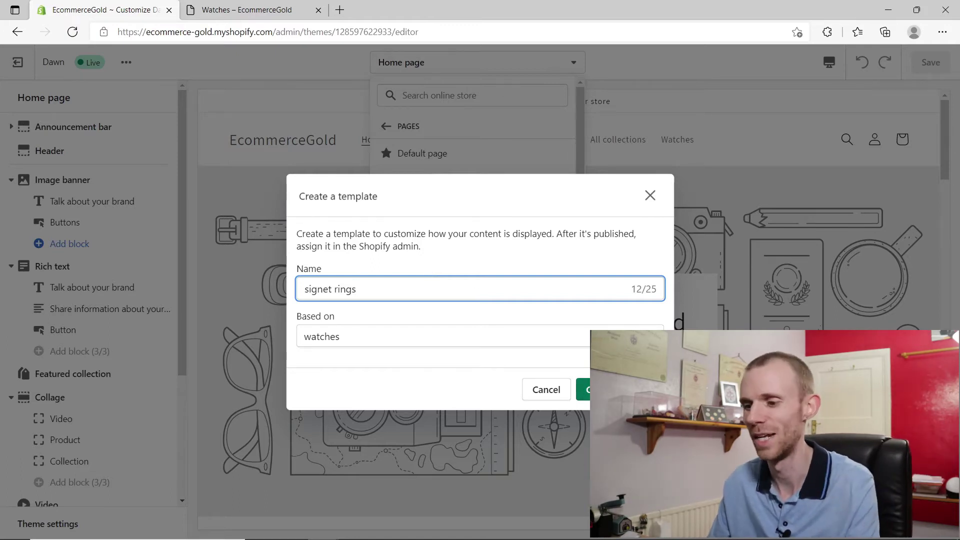
{"action": "left_click", "coordinate": [583, 389]}
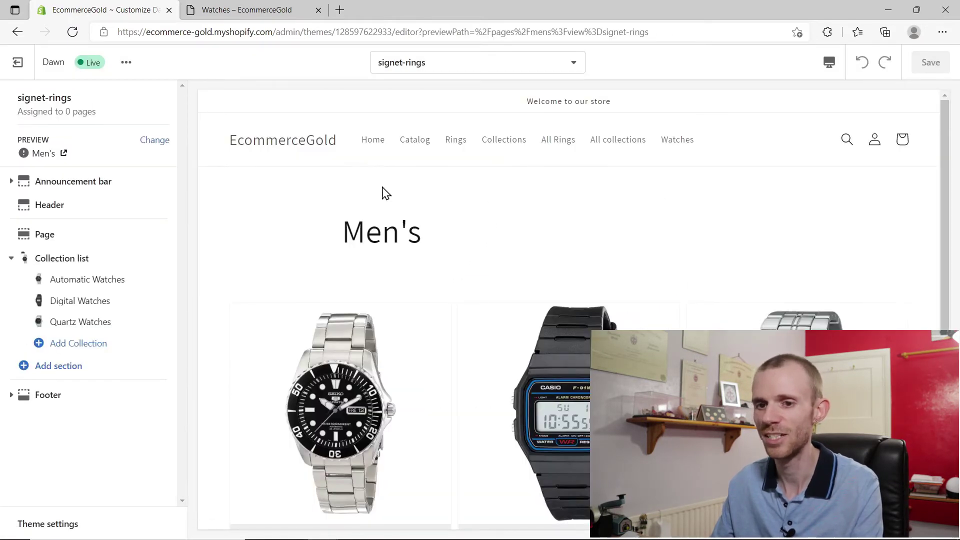
Step: Replace the Automatic Watches collection in the signet-rings template's collection list with Gold Signet Rings
{"action": "scroll", "coordinate": [508, 242], "scroll_direction": "down", "scroll_amount": 2}
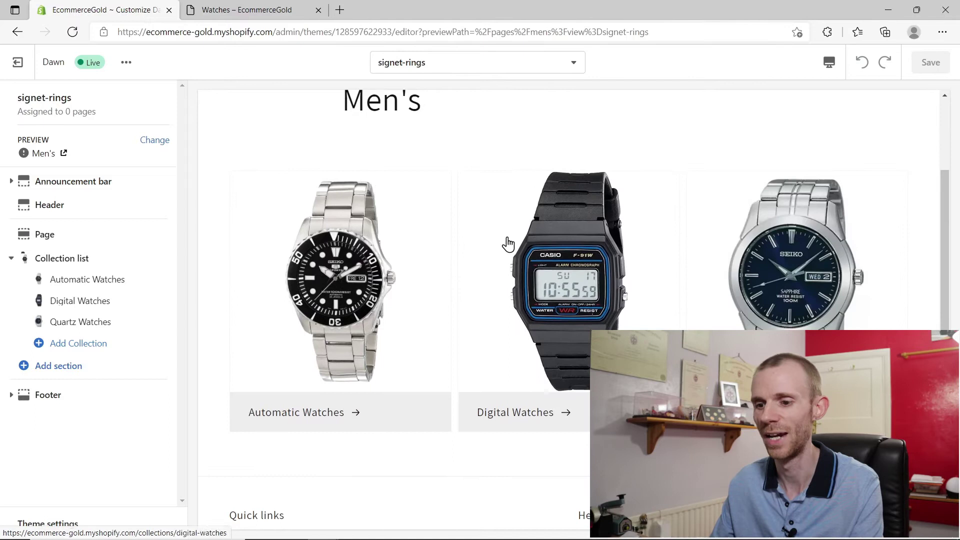
{"action": "left_click", "coordinate": [64, 285]}
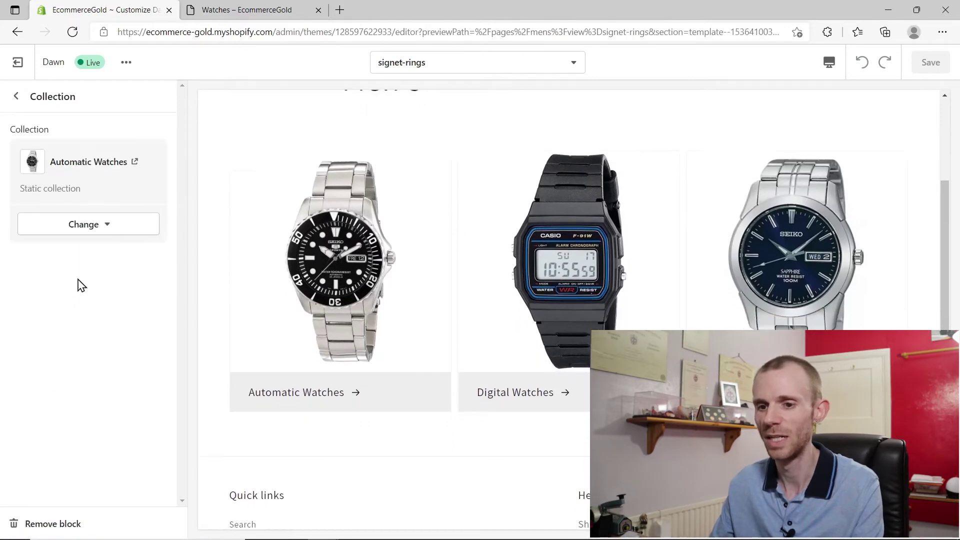
{"action": "left_click", "coordinate": [86, 223]}
{"action": "left_click", "coordinate": [75, 270]}
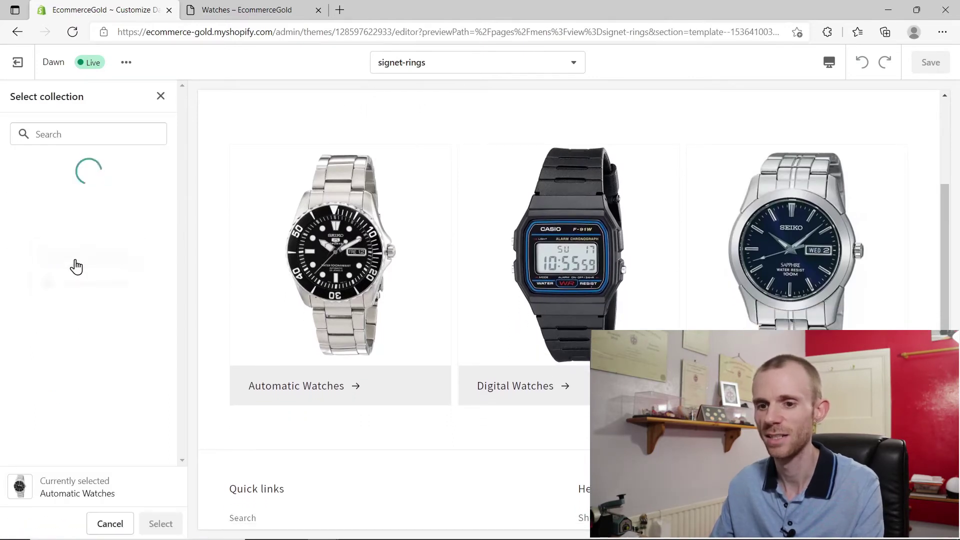
{"action": "left_click", "coordinate": [51, 278]}
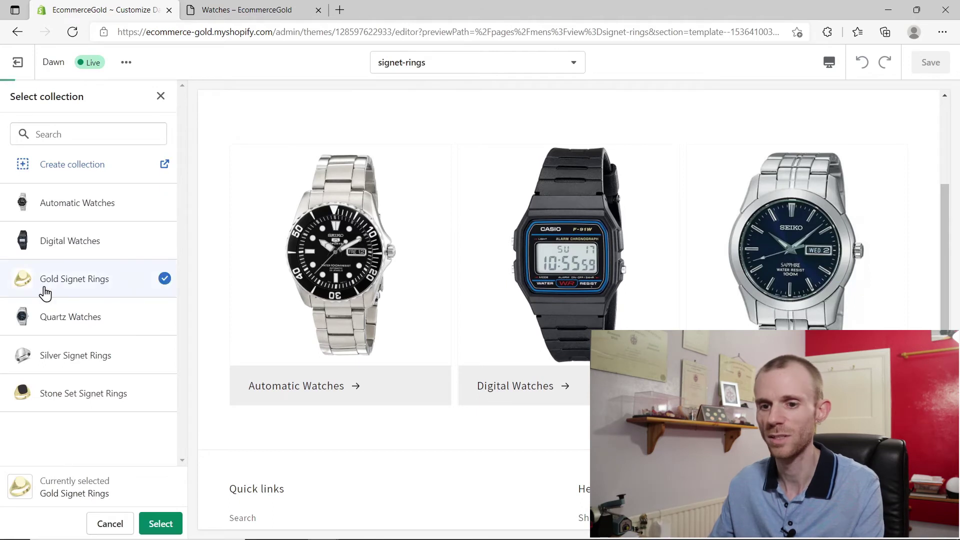
{"action": "left_click", "coordinate": [160, 524]}
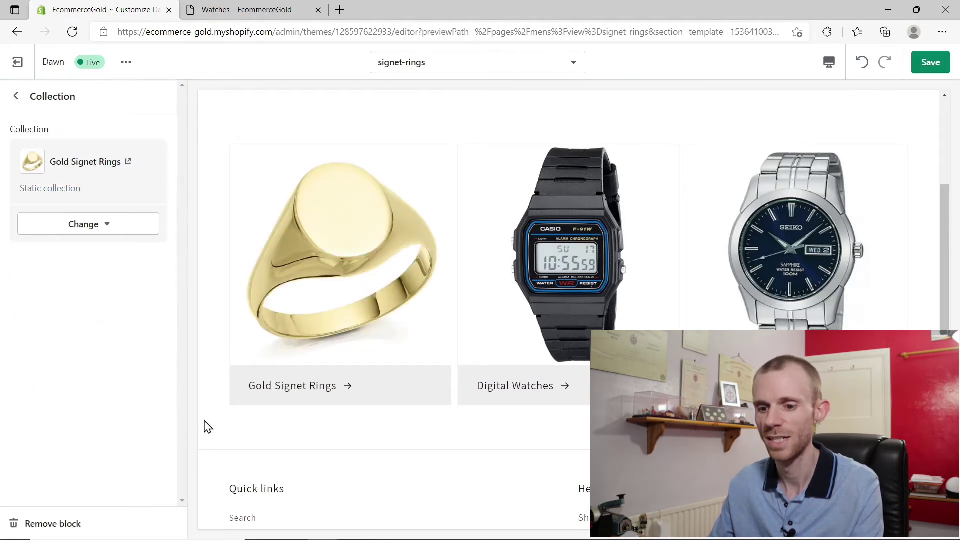
Step: Replace the Digital Watches collection in the template's collection list with Stone Set Signet Rings
{"action": "left_click", "coordinate": [16, 99]}
{"action": "left_click", "coordinate": [70, 300]}
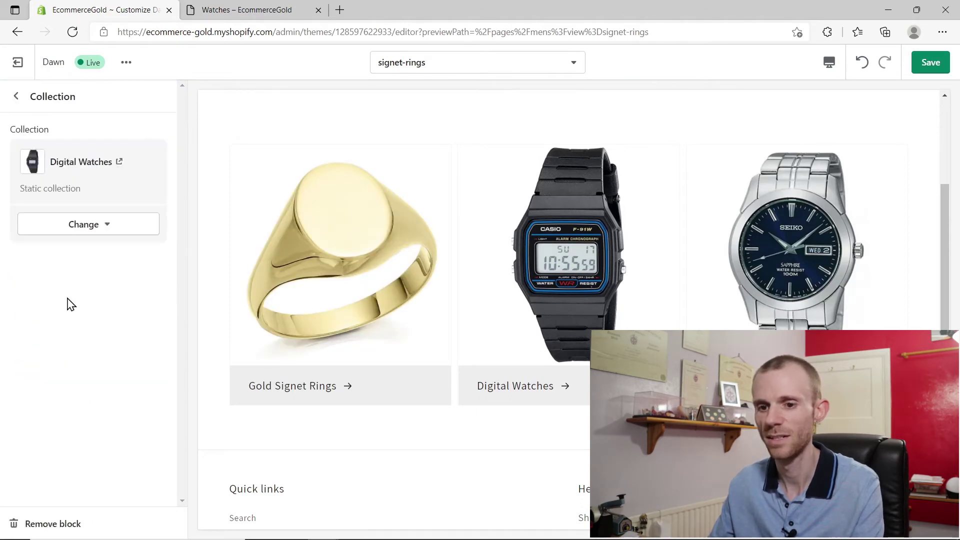
{"action": "left_click", "coordinate": [96, 235]}
{"action": "left_click", "coordinate": [98, 256]}
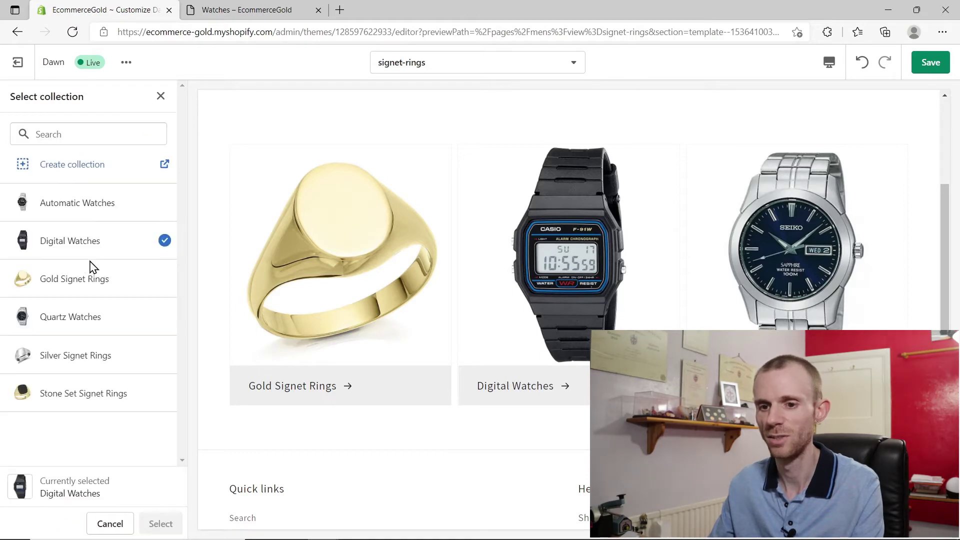
{"action": "left_click", "coordinate": [77, 398]}
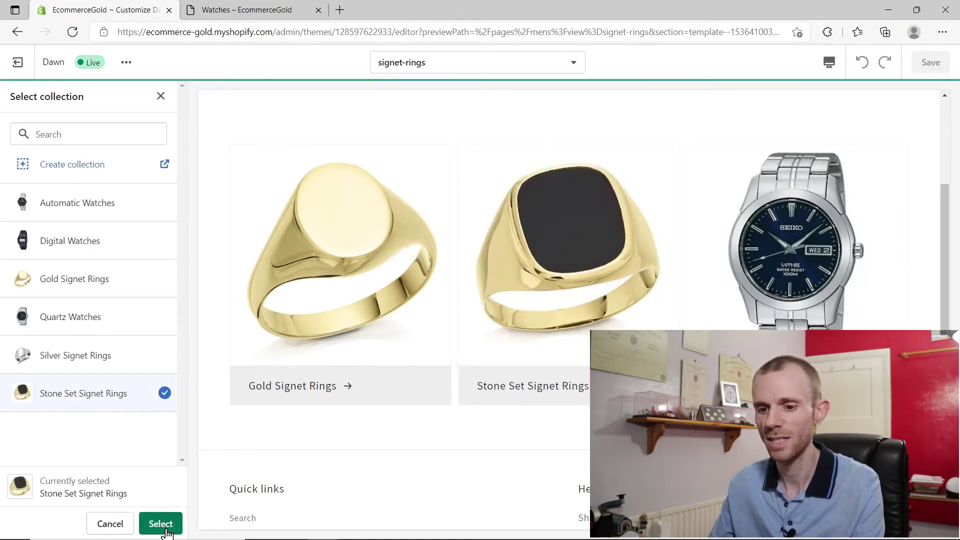
{"action": "left_click", "coordinate": [158, 523]}
Step: Replace the Quartz Watches collection in the list with Silver Signet Rings and save the template
{"action": "left_click", "coordinate": [16, 96]}
{"action": "left_click", "coordinate": [77, 320]}
{"action": "left_click", "coordinate": [80, 226]}
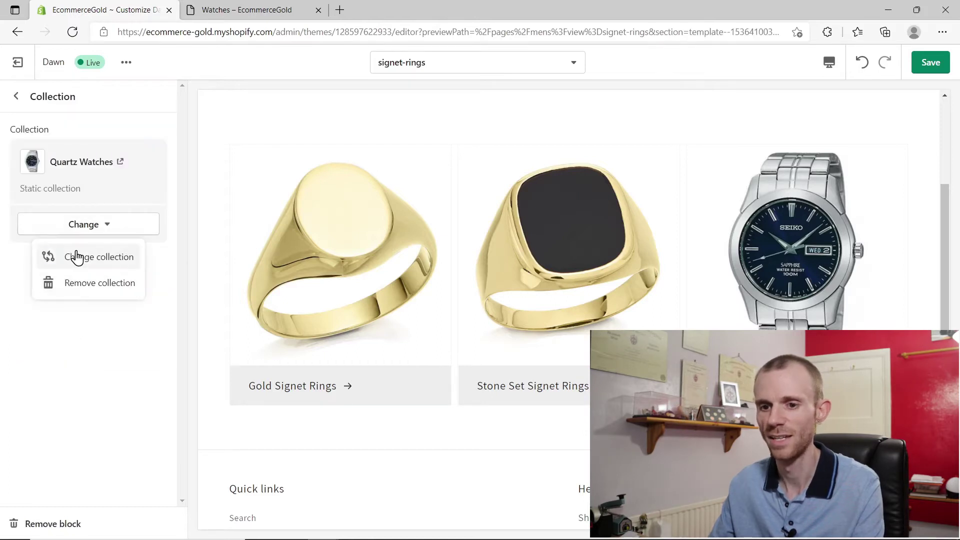
{"action": "left_click", "coordinate": [76, 256]}
{"action": "left_click", "coordinate": [75, 355]}
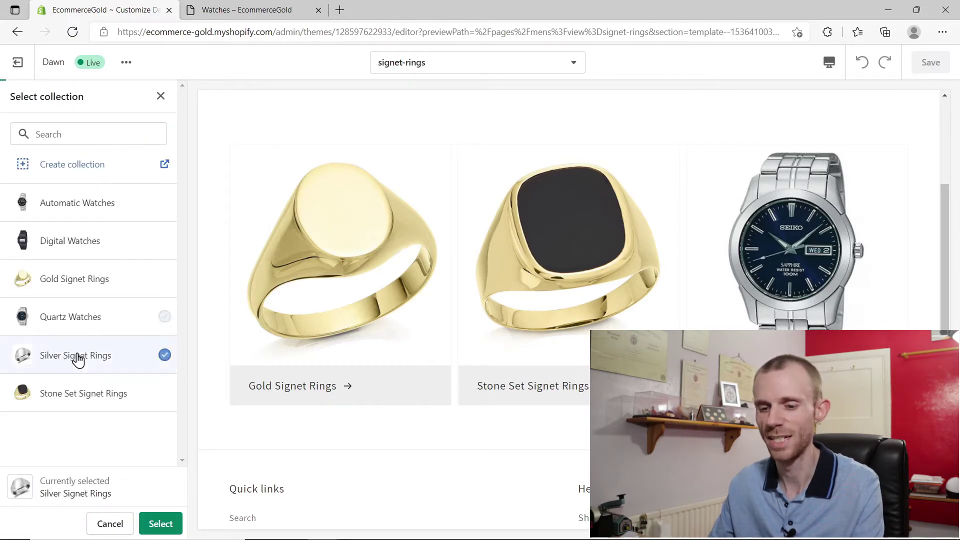
{"action": "left_click", "coordinate": [160, 524]}
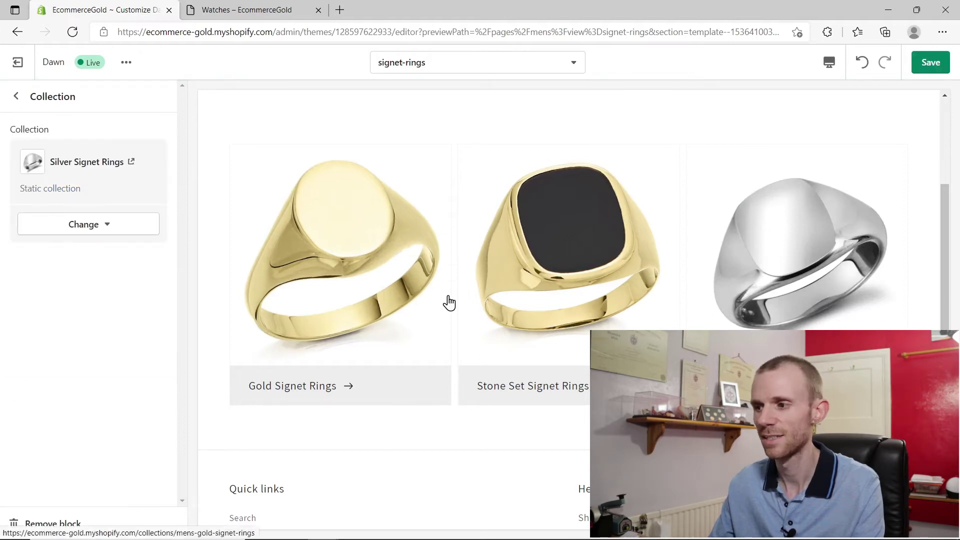
{"action": "left_click", "coordinate": [932, 68]}
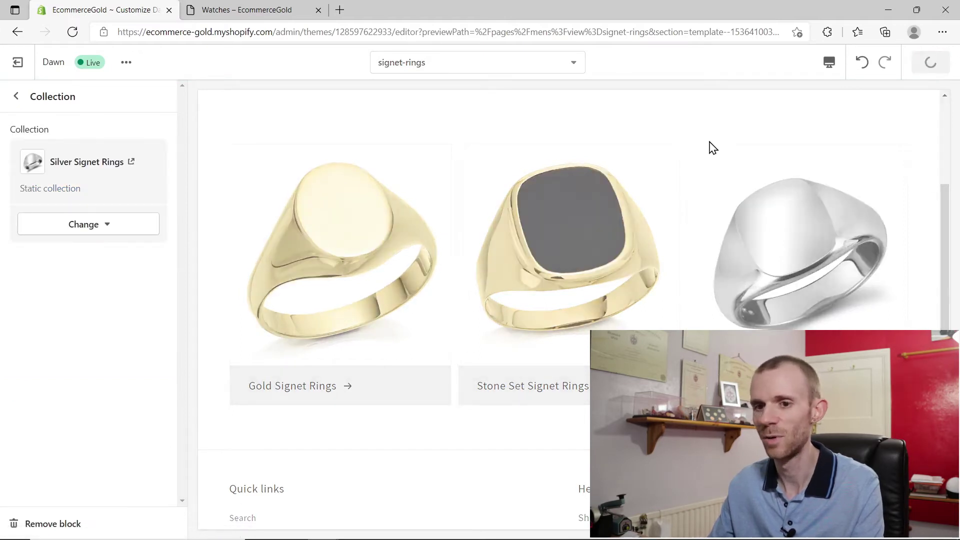
Step: Leave the theme editor and create a store page titled Signet Rings that uses the signet-rings theme template
{"action": "left_click", "coordinate": [21, 64]}
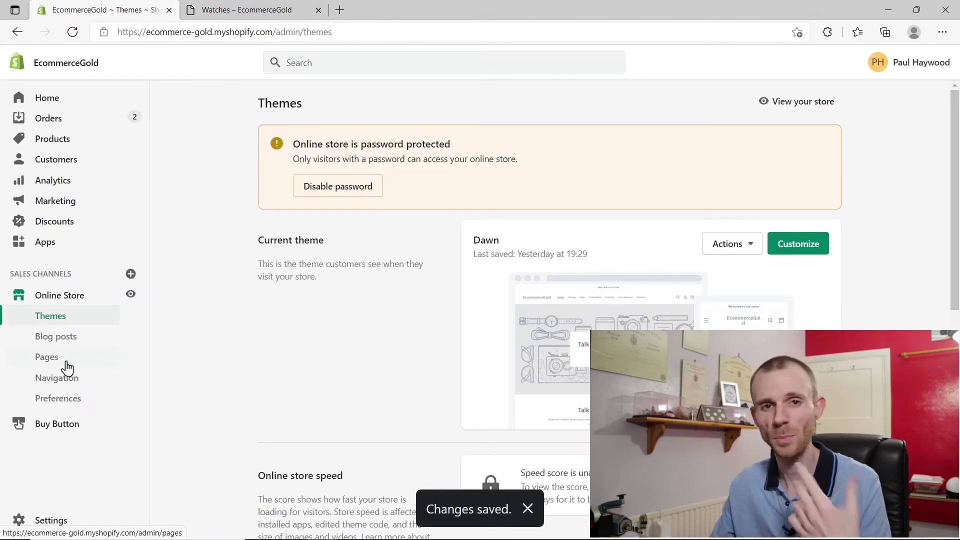
{"action": "left_click", "coordinate": [50, 358]}
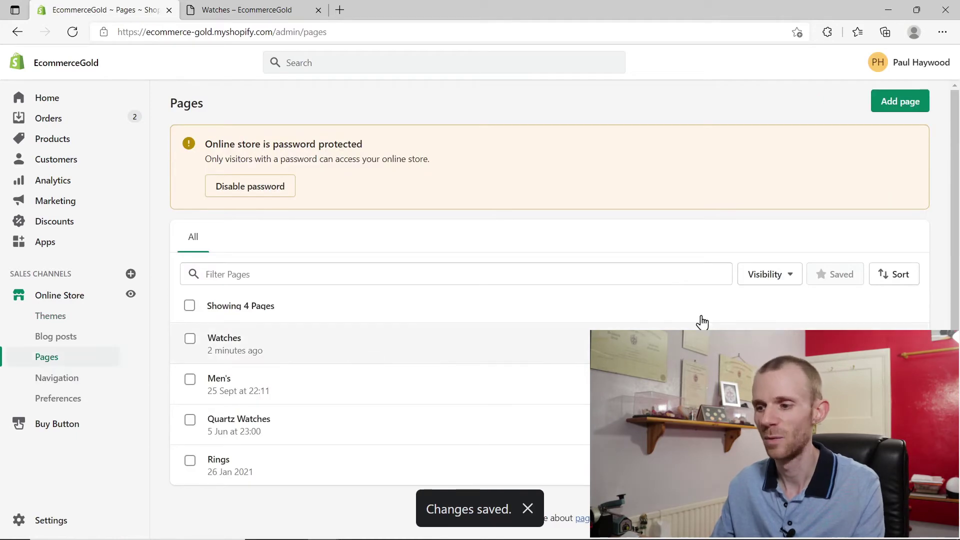
{"action": "left_click", "coordinate": [900, 101]}
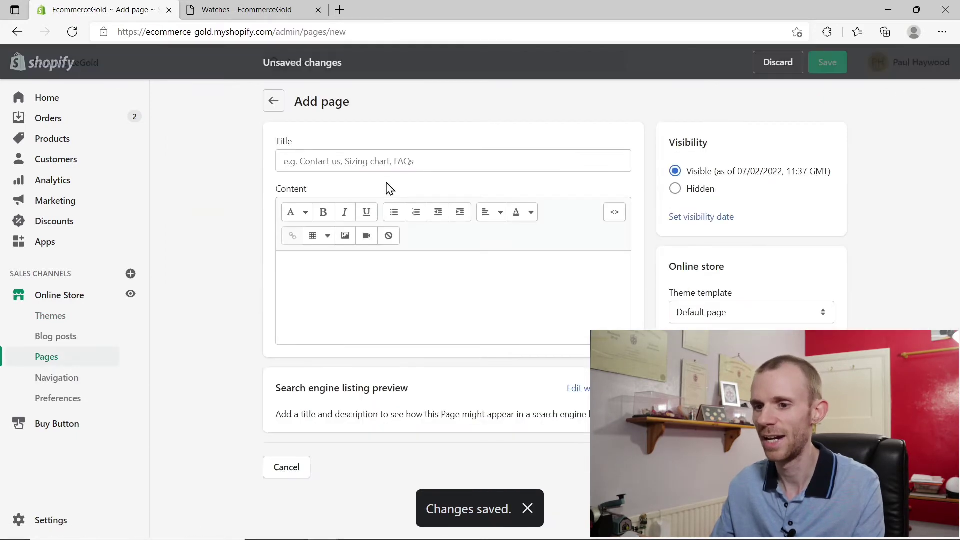
{"action": "left_click", "coordinate": [381, 160]}
{"action": "type", "text": "Sig"}
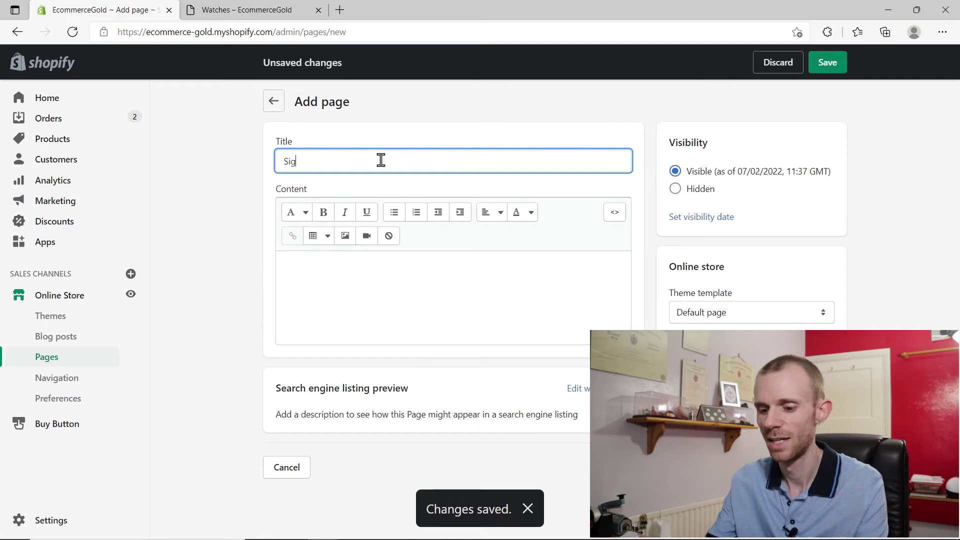
{"action": "type", "text": "net Rings"}
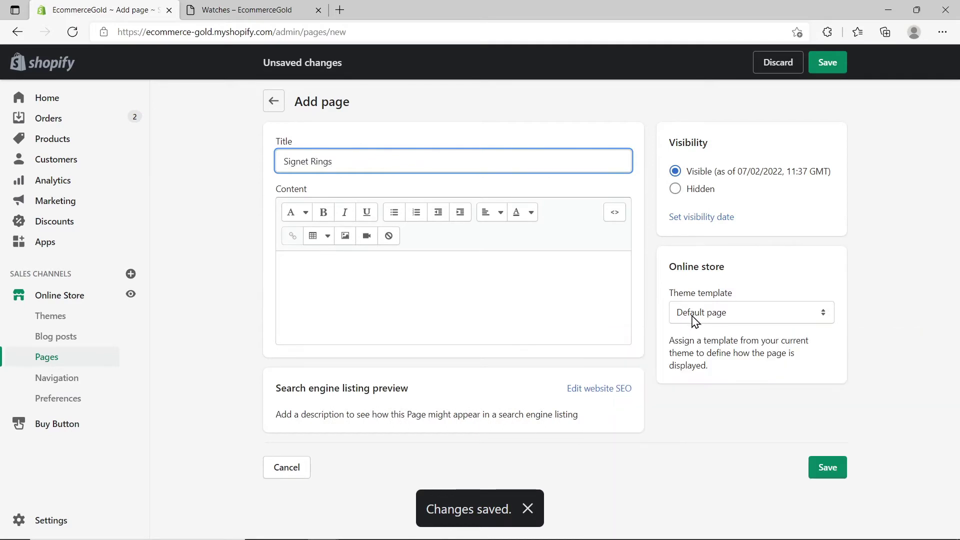
{"action": "left_click", "coordinate": [694, 317]}
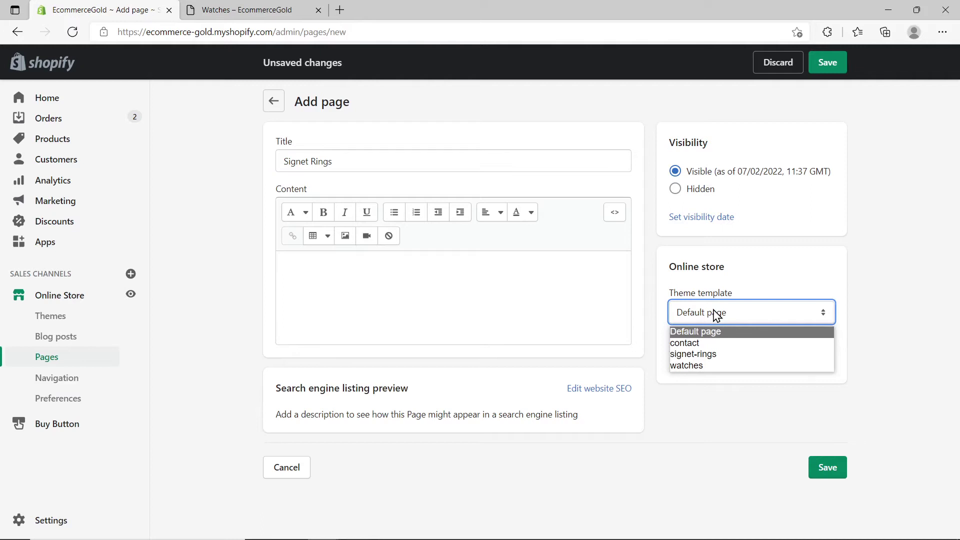
{"action": "left_click", "coordinate": [693, 354]}
{"action": "left_click", "coordinate": [825, 467]}
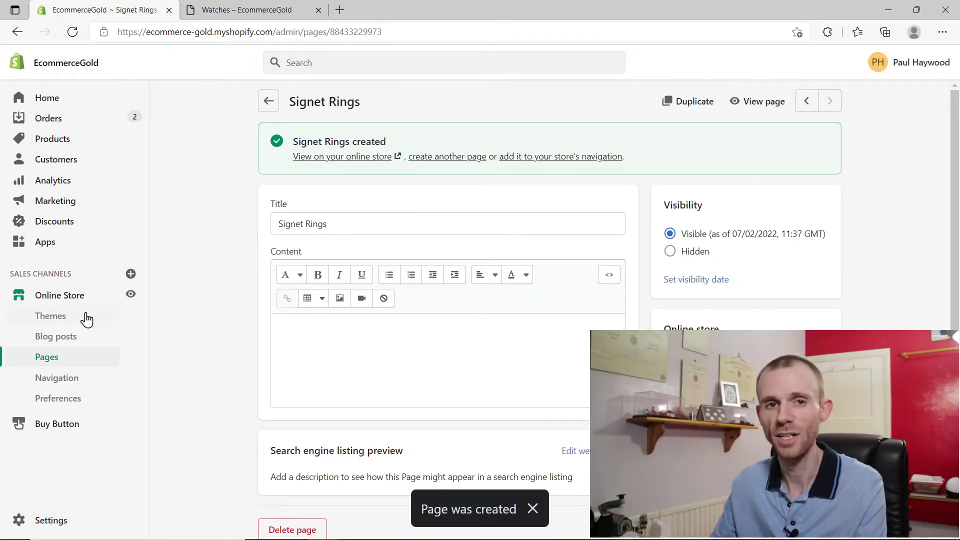
Step: Add a Signet Rings item linking to the Signet Rings page to the store's Main menu and save the menu
{"action": "left_click", "coordinate": [57, 380]}
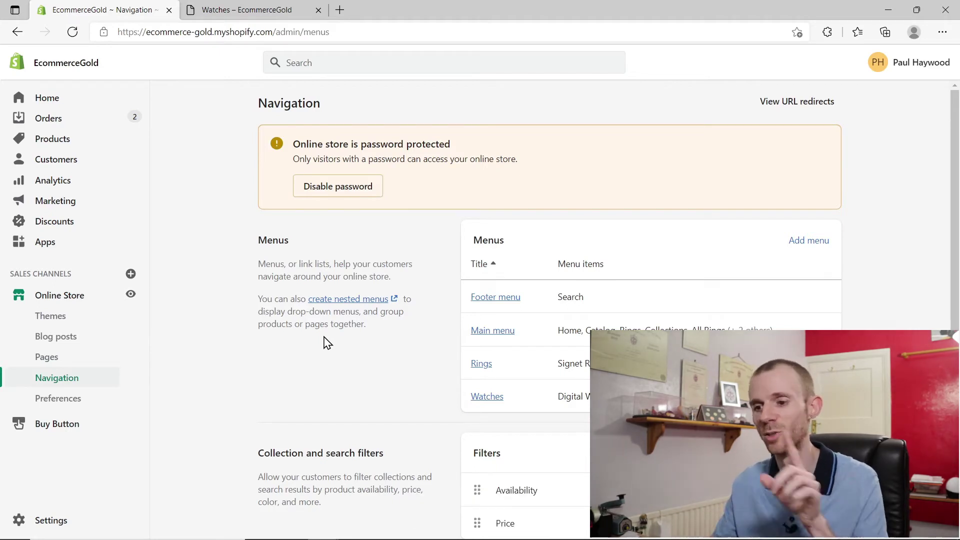
{"action": "left_click", "coordinate": [492, 333]}
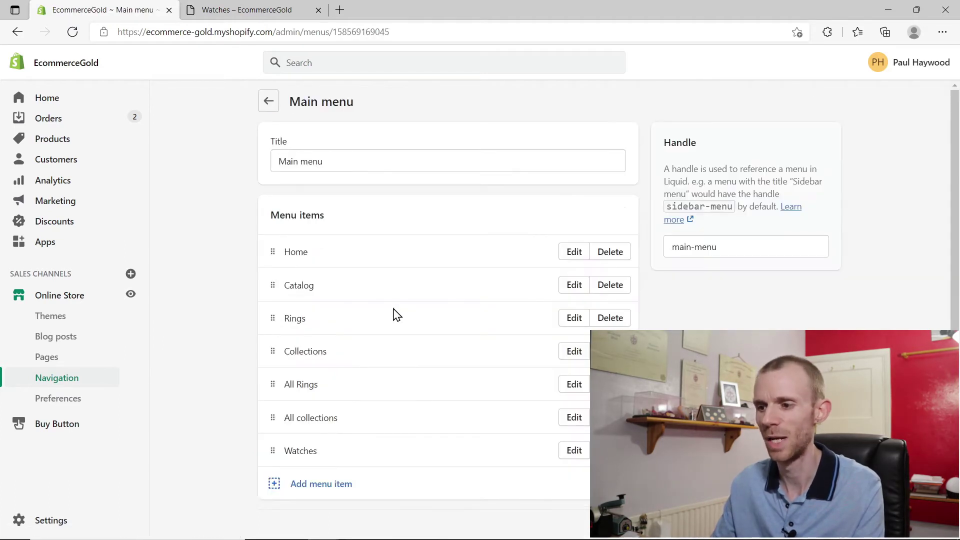
{"action": "left_click", "coordinate": [320, 483]}
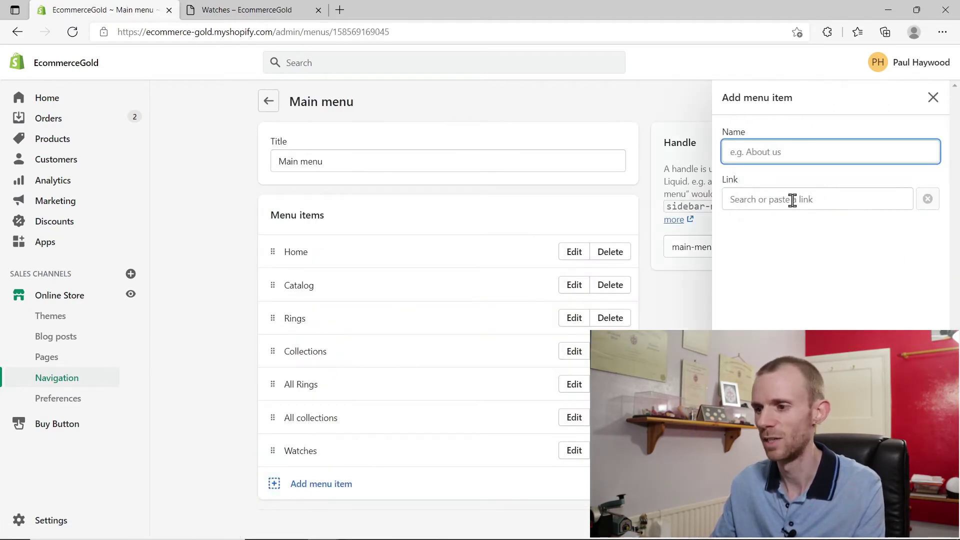
{"action": "left_click", "coordinate": [791, 200]}
{"action": "left_click", "coordinate": [769, 325]}
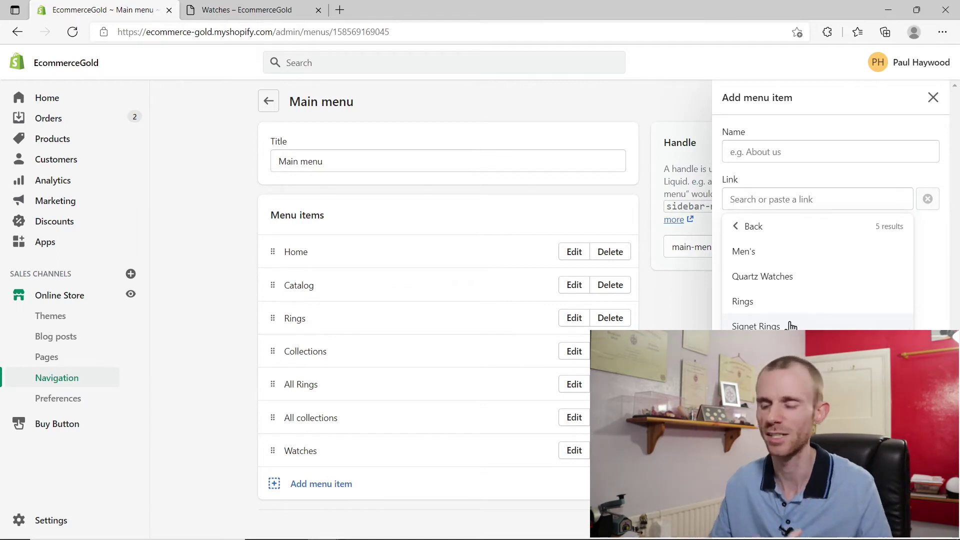
{"action": "left_click", "coordinate": [790, 325]}
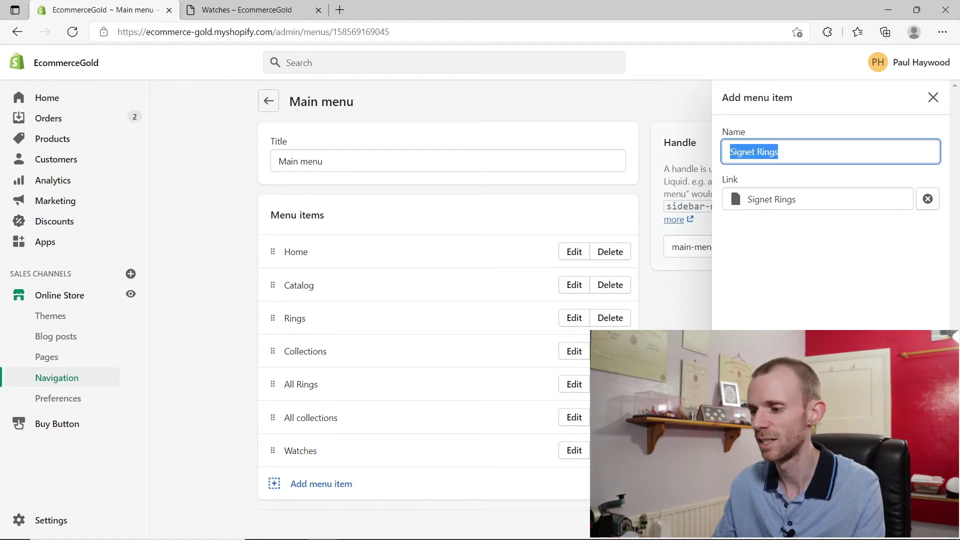
{"action": "key", "text": "Return"}
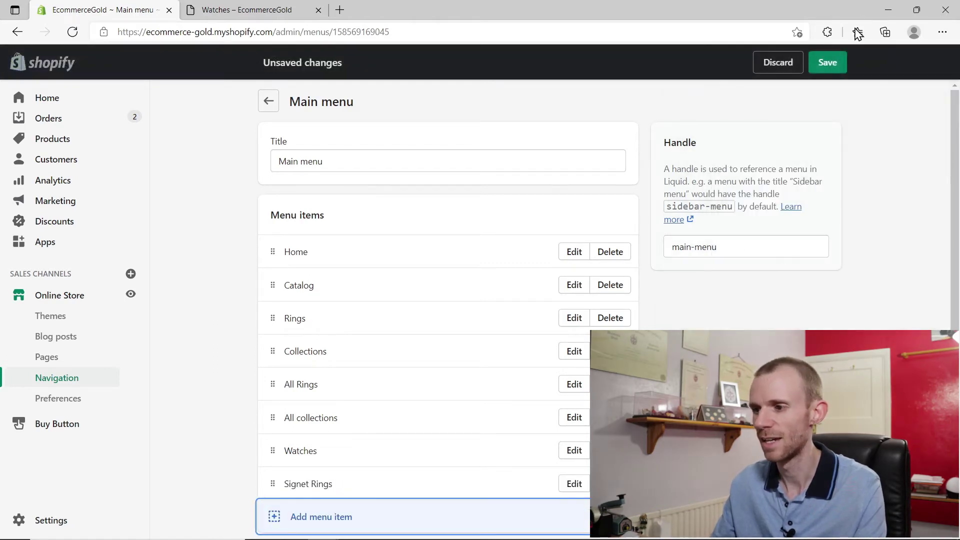
{"action": "left_click", "coordinate": [827, 62]}
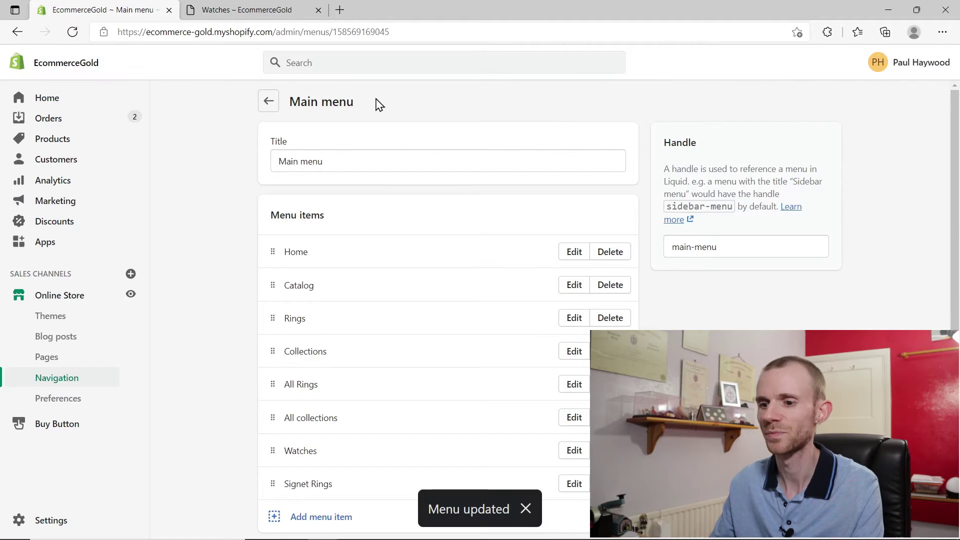
Step: Reload the storefront preview and open Signet Rings from its navigation to examine the page's collections
{"action": "left_click", "coordinate": [242, 10]}
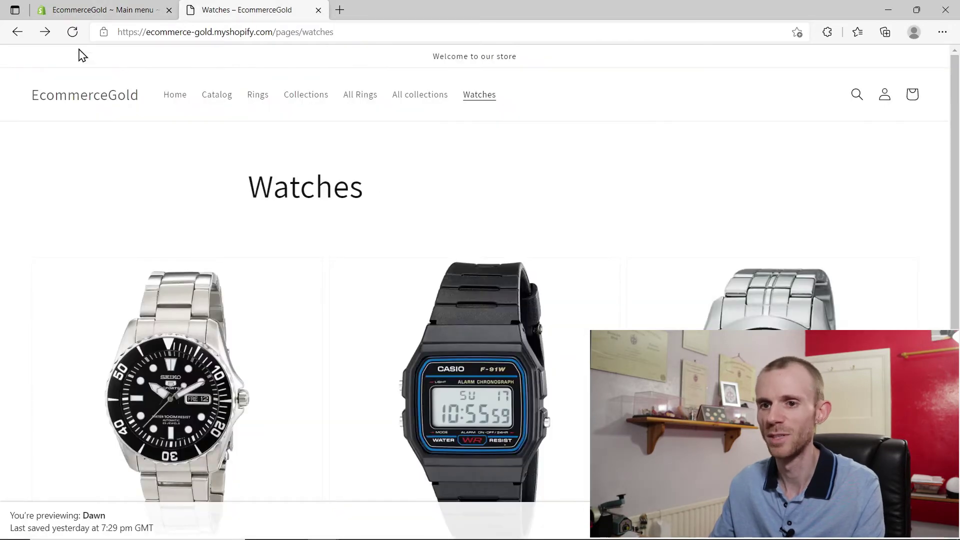
{"action": "left_click", "coordinate": [72, 32]}
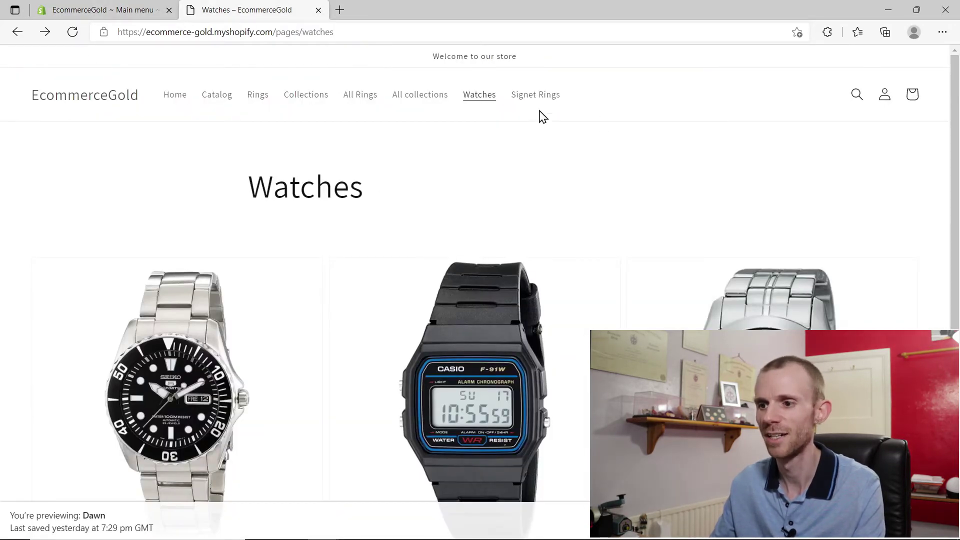
{"action": "left_click", "coordinate": [528, 95]}
{"action": "scroll", "coordinate": [292, 218], "scroll_direction": "down", "scroll_amount": 2}
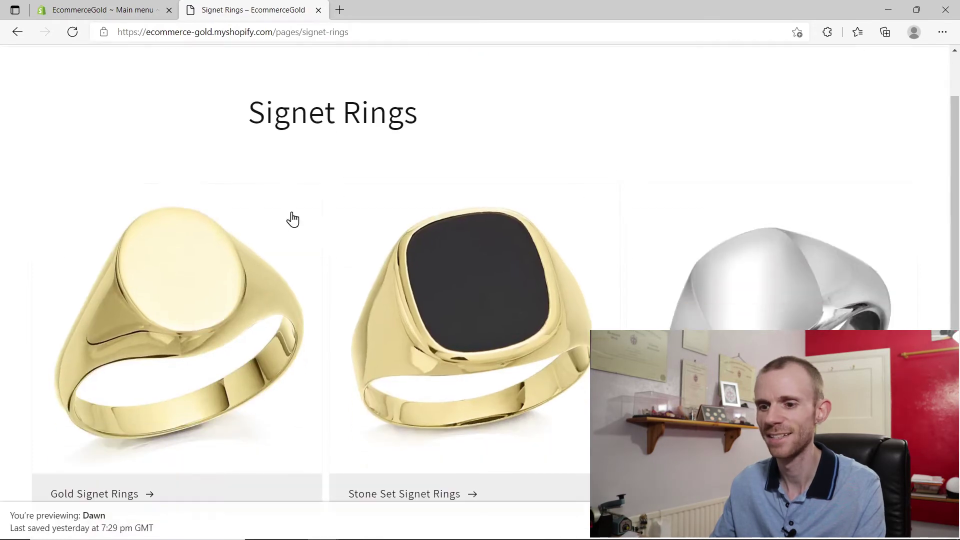
{"action": "scroll", "coordinate": [299, 309], "scroll_direction": "down", "scroll_amount": 1}
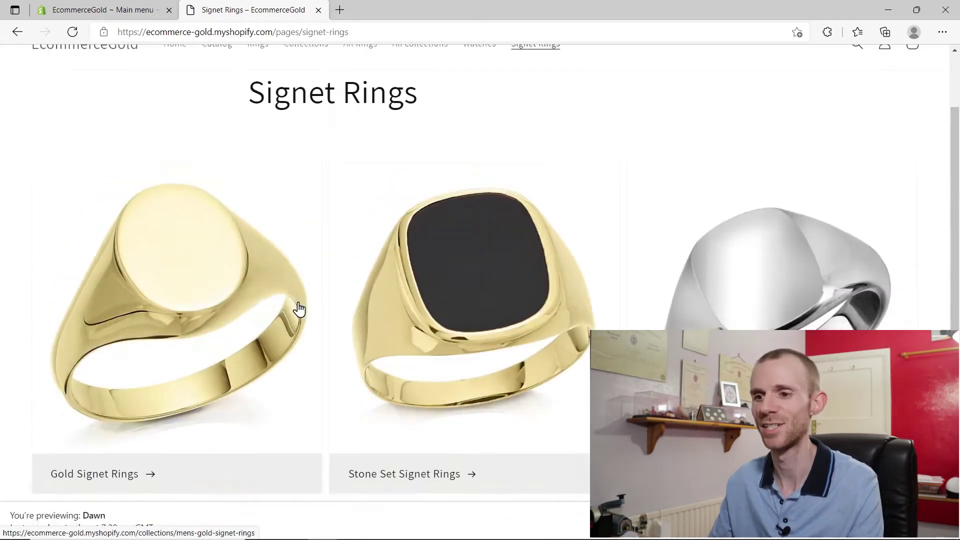
{"action": "scroll", "coordinate": [480, 223], "scroll_direction": "up", "scroll_amount": 2}
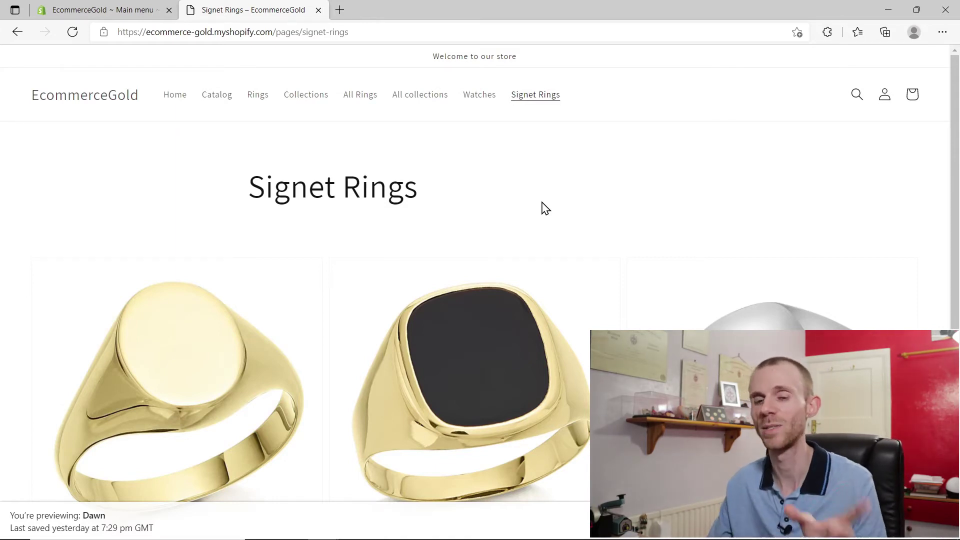
{"action": "scroll", "coordinate": [543, 208], "scroll_direction": "down", "scroll_amount": 2}
{"action": "scroll", "coordinate": [542, 208], "scroll_direction": "up", "scroll_amount": 2}
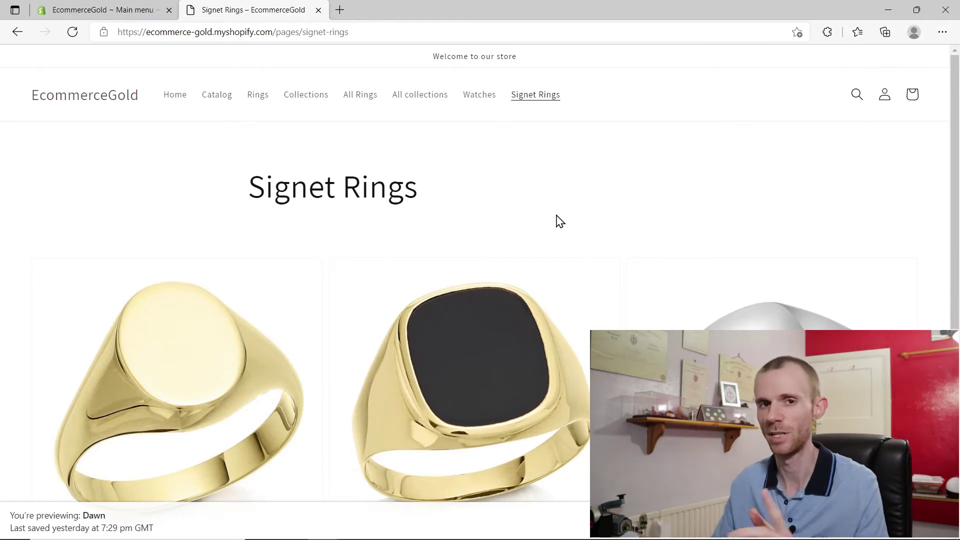
Step: Return to the store admin and open the live Dawn theme for customization
{"action": "left_click", "coordinate": [94, 15]}
{"action": "left_click", "coordinate": [50, 300]}
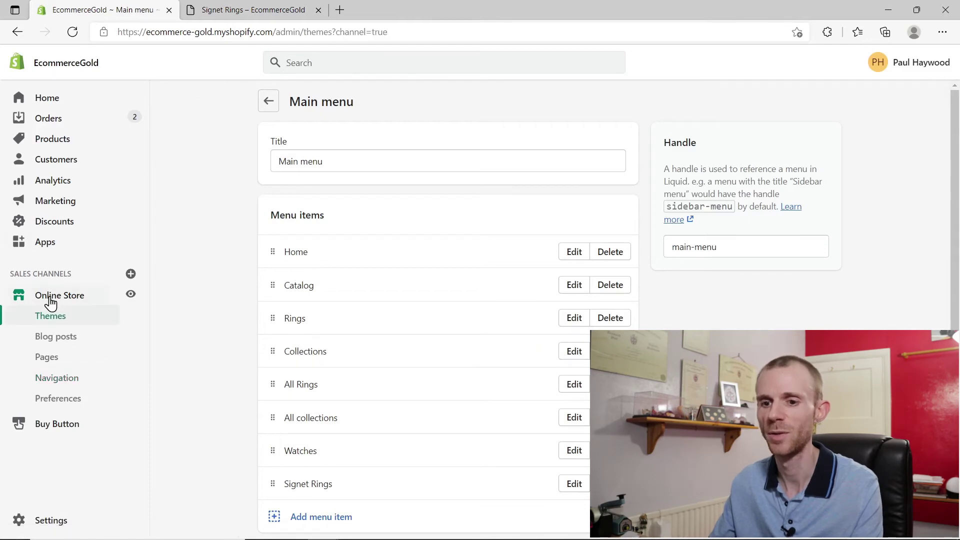
{"action": "left_click", "coordinate": [793, 255]}
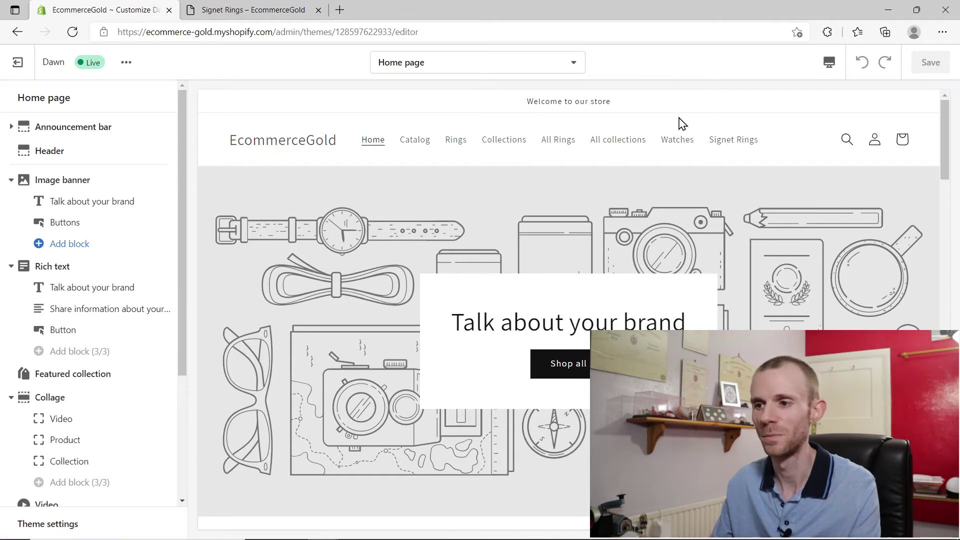
Step: Create a page template named Accessories based on the Default page
{"action": "left_click", "coordinate": [482, 72]}
{"action": "scroll", "coordinate": [465, 160], "scroll_direction": "down", "scroll_amount": 1}
{"action": "left_click", "coordinate": [433, 230]}
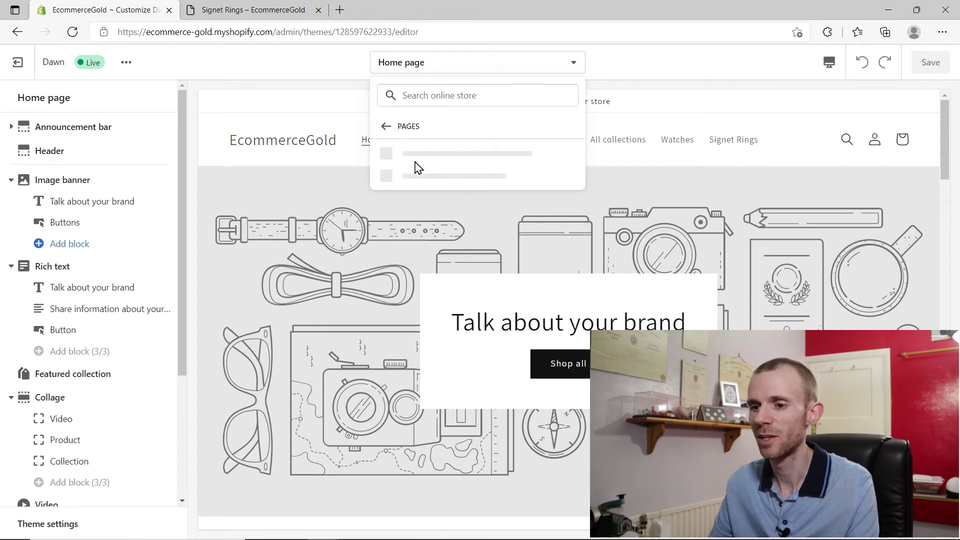
{"action": "scroll", "coordinate": [409, 200], "scroll_direction": "down", "scroll_amount": 1}
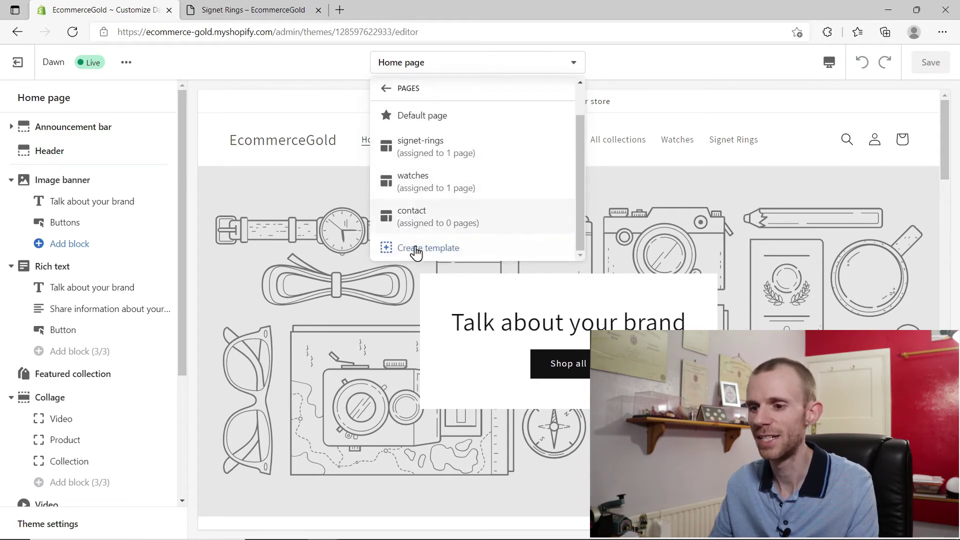
{"action": "left_click", "coordinate": [410, 248]}
{"action": "left_click", "coordinate": [390, 288]}
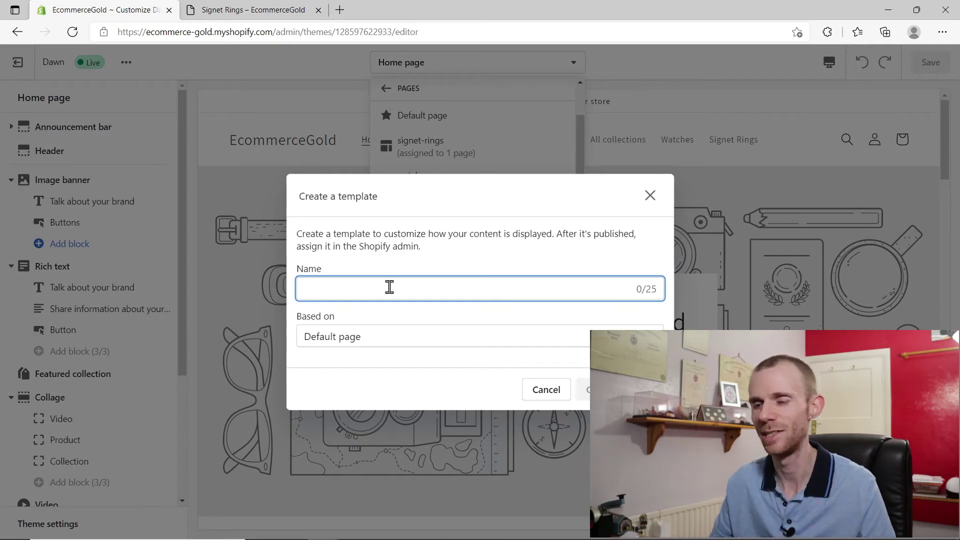
{"action": "type", "text": "Acce"}
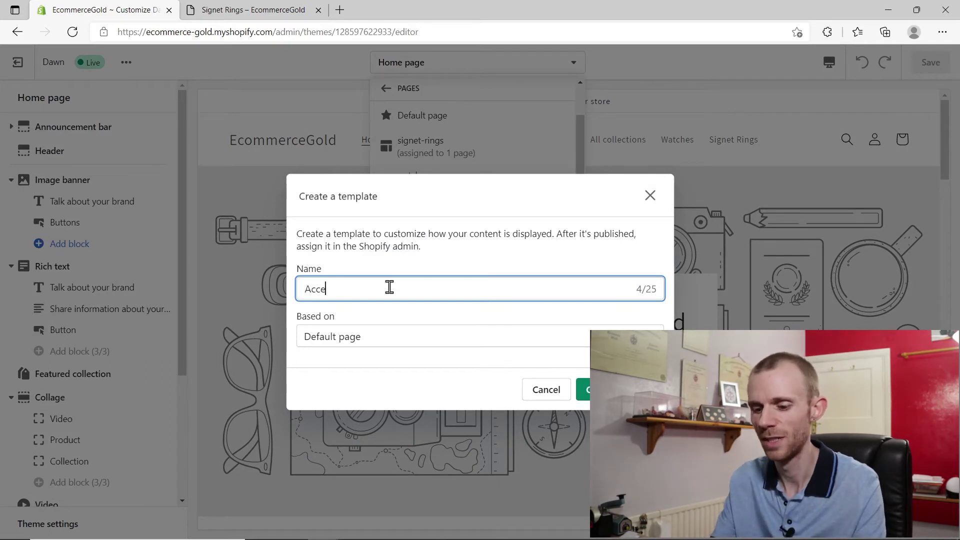
{"action": "type", "text": "ssories"}
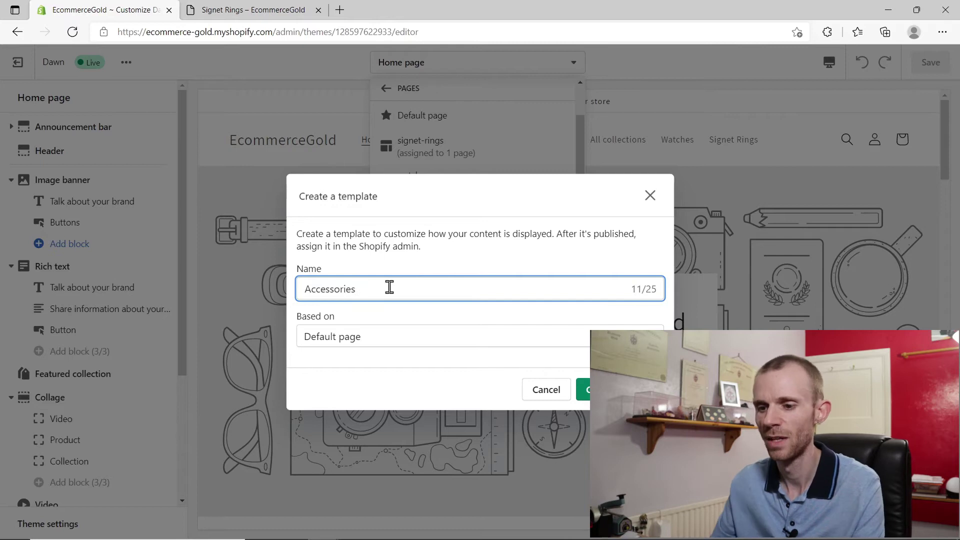
{"action": "key", "text": "Return"}
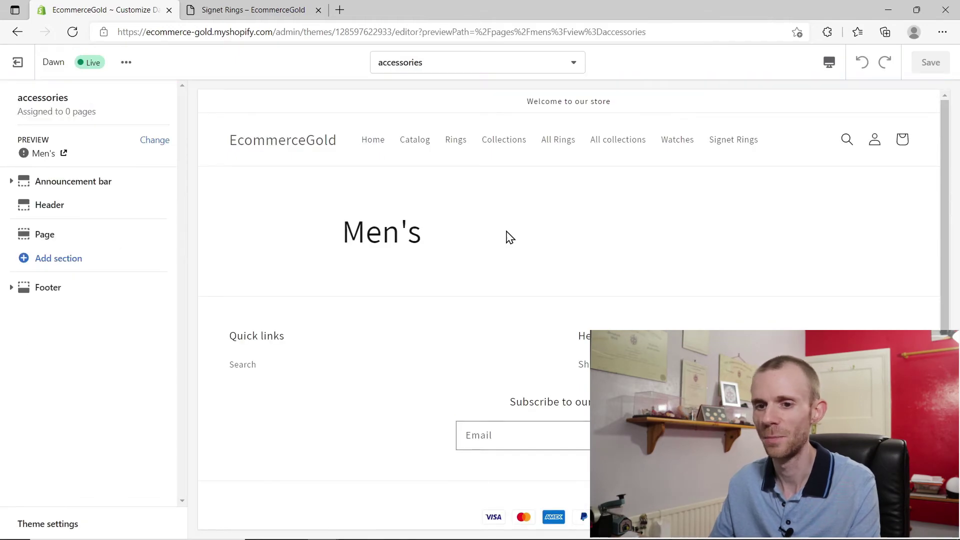
Step: Add a Multicolumn section to the accessories template
{"action": "left_click", "coordinate": [56, 258]}
{"action": "scroll", "coordinate": [118, 328], "scroll_direction": "down", "scroll_amount": 4}
{"action": "left_click", "coordinate": [59, 420]}
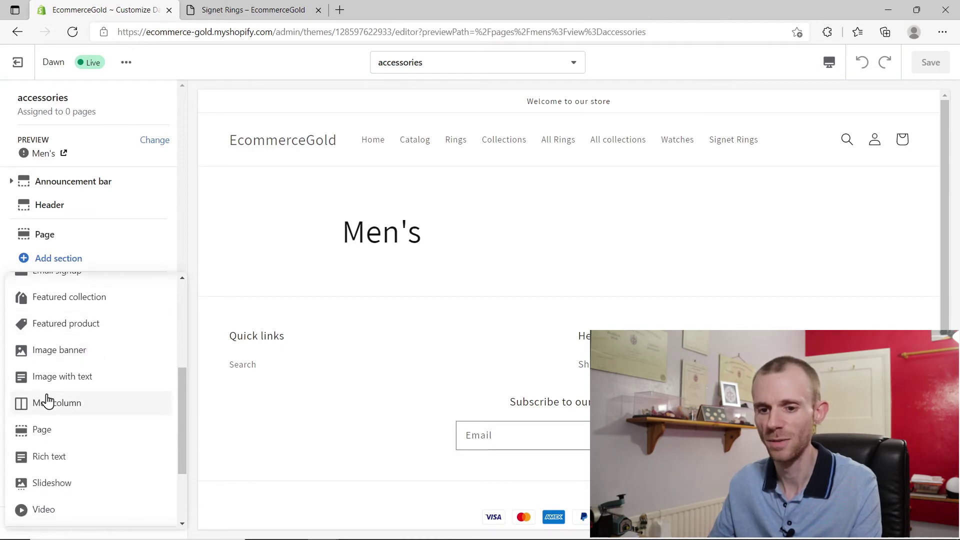
{"action": "left_click", "coordinate": [48, 407]}
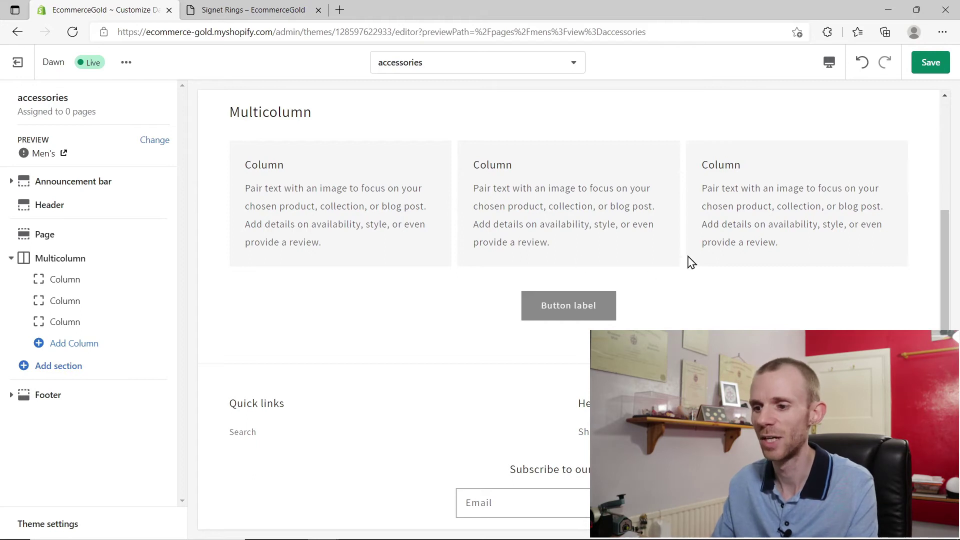
Step: Remove the button from the Multicolumn section by clearing its button label, then return to the section list
{"action": "left_click", "coordinate": [71, 259]}
{"action": "left_click_drag", "start_coordinate": [87, 384], "coordinate": [12, 383]}
{"action": "key", "text": "BackSpace"}
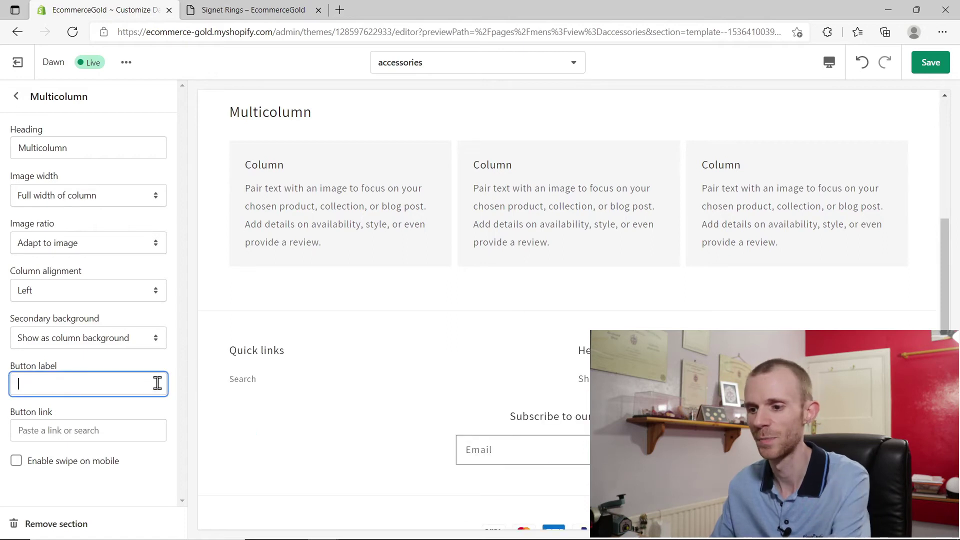
{"action": "left_click", "coordinate": [223, 289]}
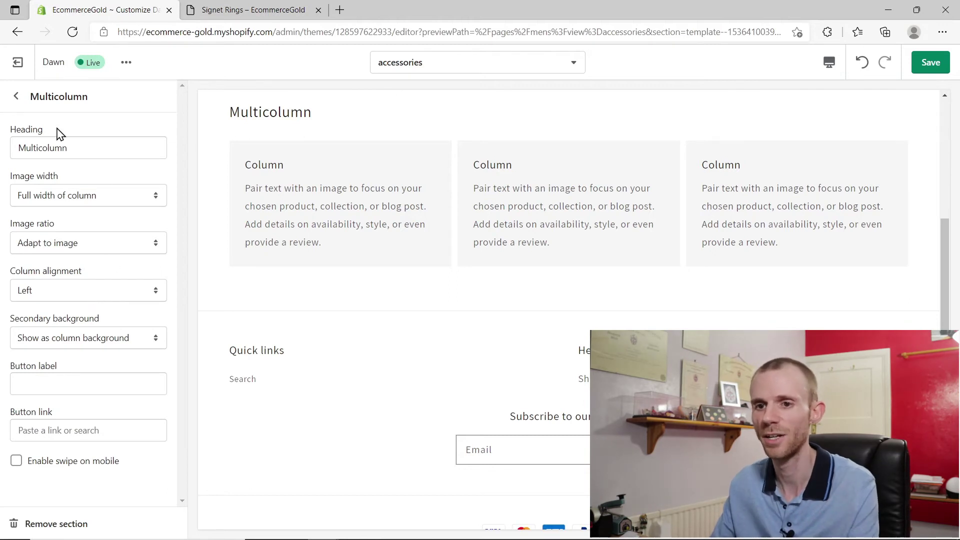
{"action": "left_click", "coordinate": [16, 98]}
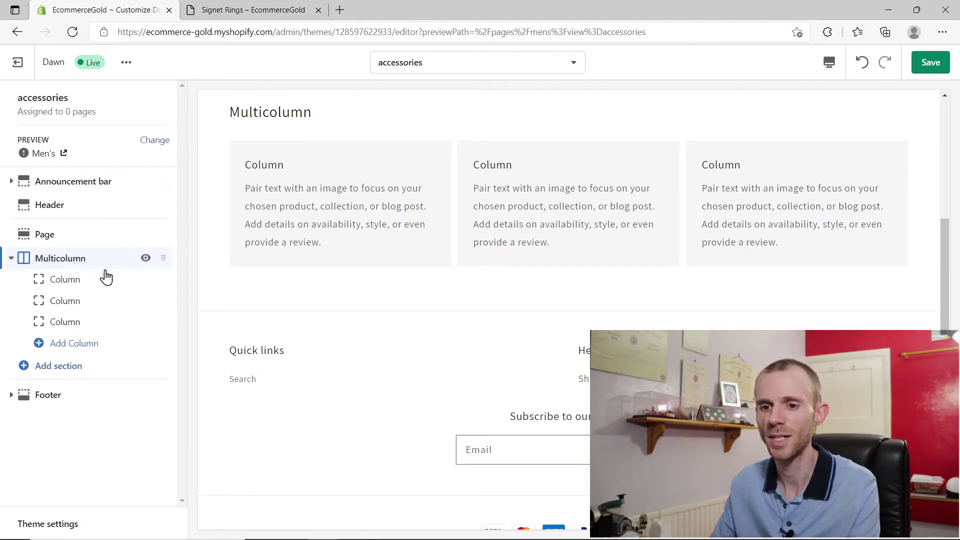
Step: Set the gold signet ring picture from the image library as the first column's image
{"action": "left_click", "coordinate": [73, 287]}
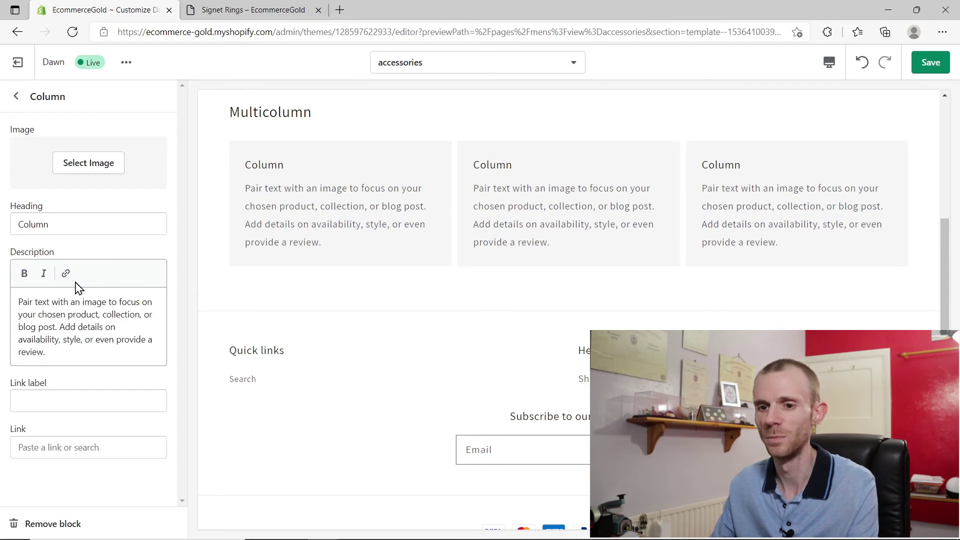
{"action": "left_click", "coordinate": [95, 164]}
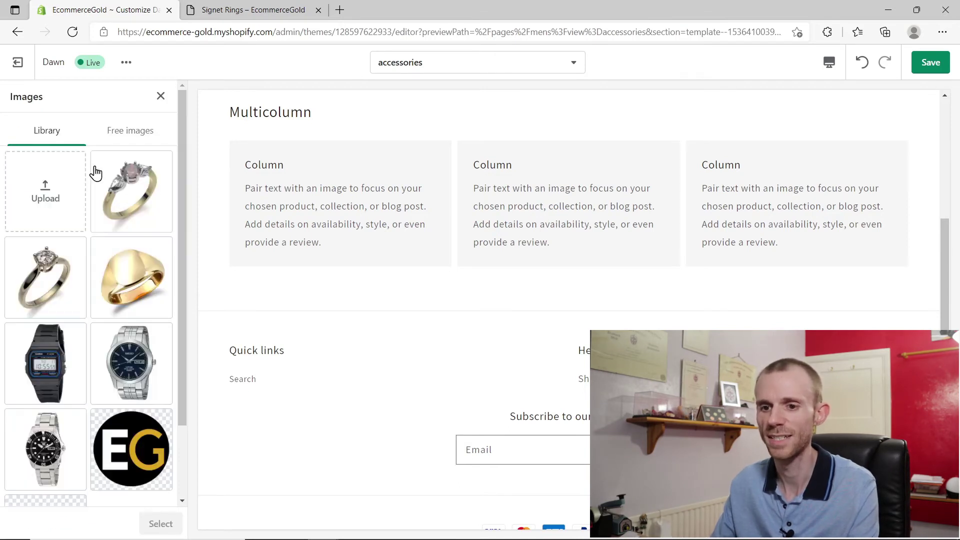
{"action": "left_click", "coordinate": [124, 275]}
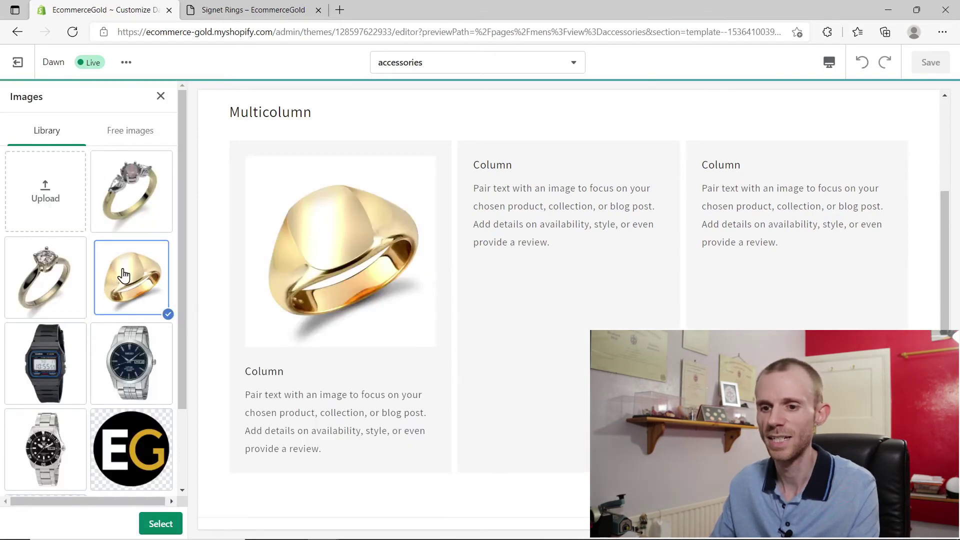
{"action": "left_click", "coordinate": [156, 522]}
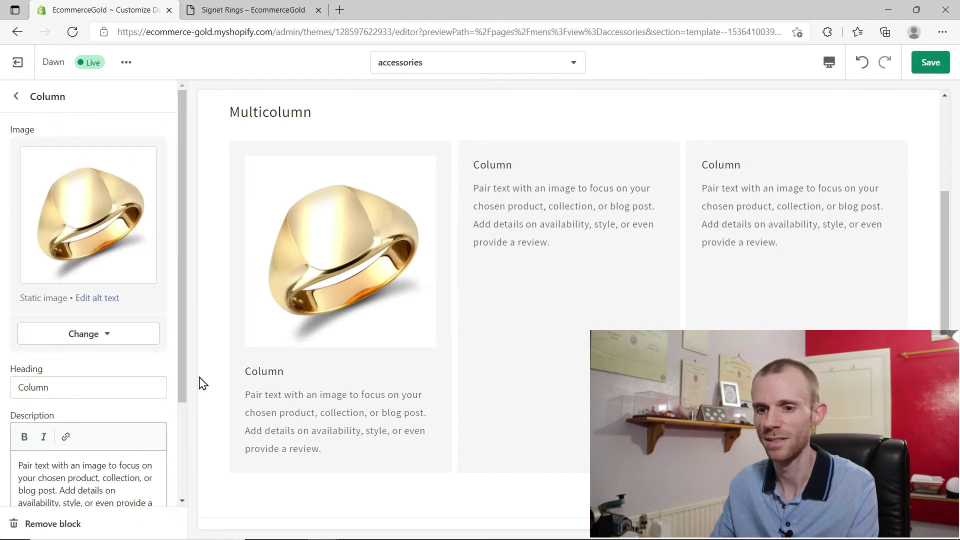
Step: Clear the first column's heading and its placeholder description
{"action": "scroll", "coordinate": [88, 325], "scroll_direction": "down", "scroll_amount": 1}
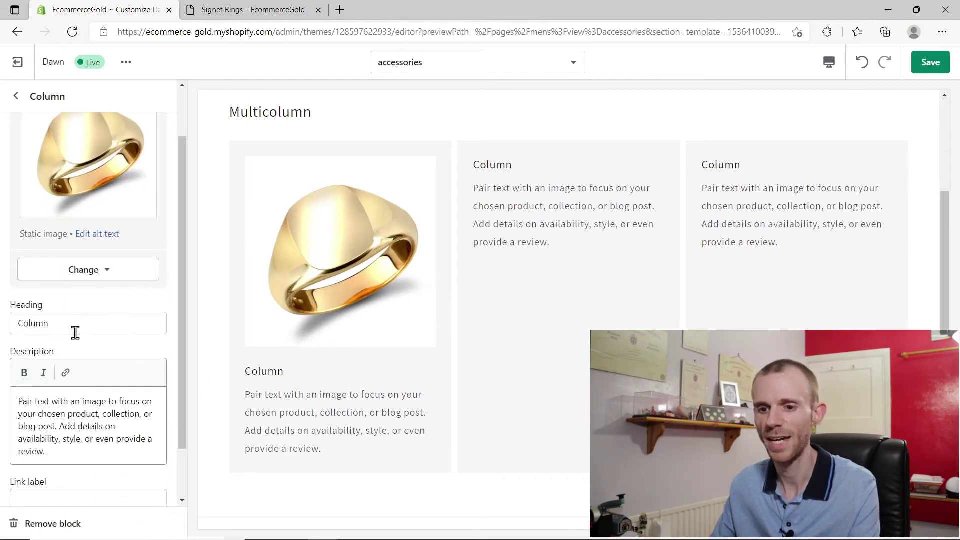
{"action": "left_click_drag", "start_coordinate": [74, 333], "coordinate": [2, 330]}
{"action": "key", "text": "BackSpace"}
{"action": "scroll", "coordinate": [67, 303], "scroll_direction": "down", "scroll_amount": 1}
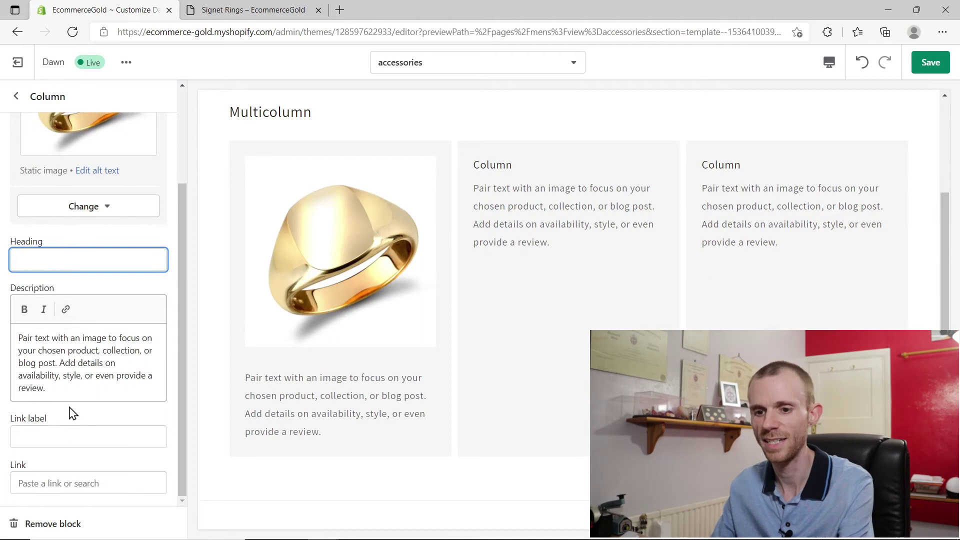
{"action": "left_click_drag", "start_coordinate": [65, 384], "coordinate": [4, 310]}
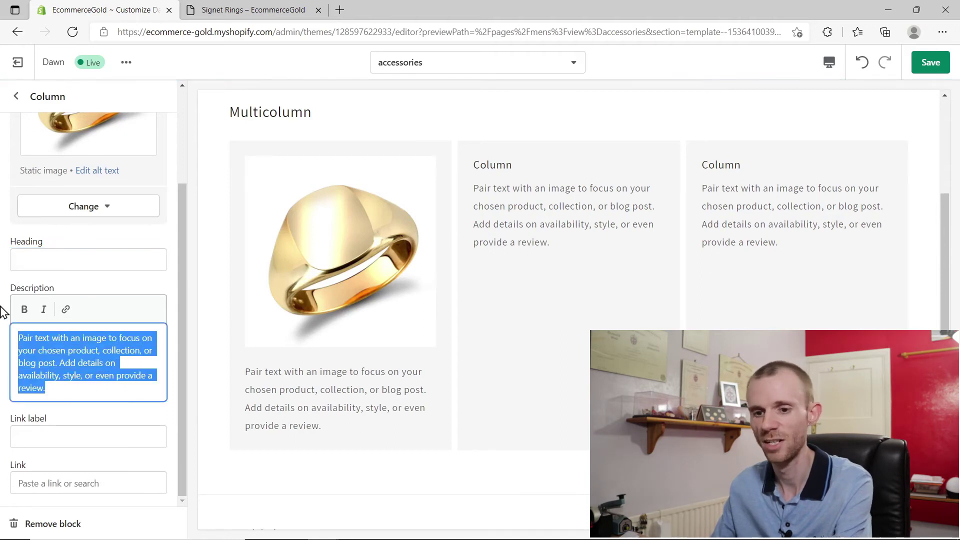
{"action": "key", "text": "BackSpace"}
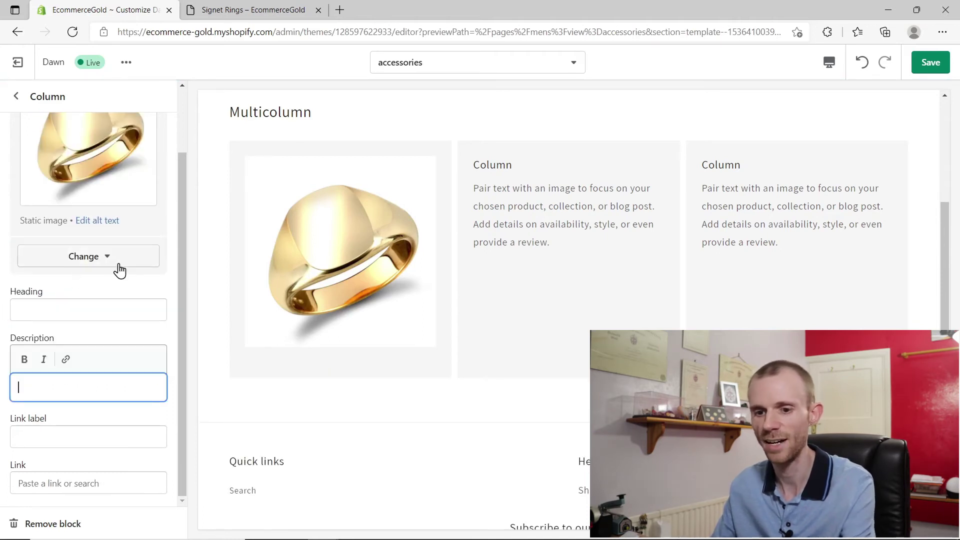
{"action": "left_click", "coordinate": [136, 333]}
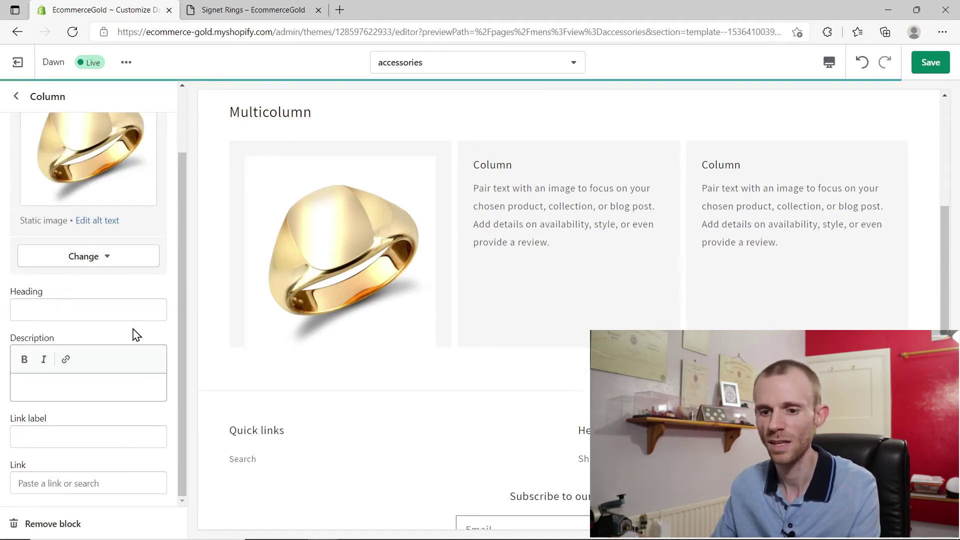
Step: Link the first column to the Signet Rings page with the link label Signet Rings and leave its settings
{"action": "left_click", "coordinate": [77, 481]}
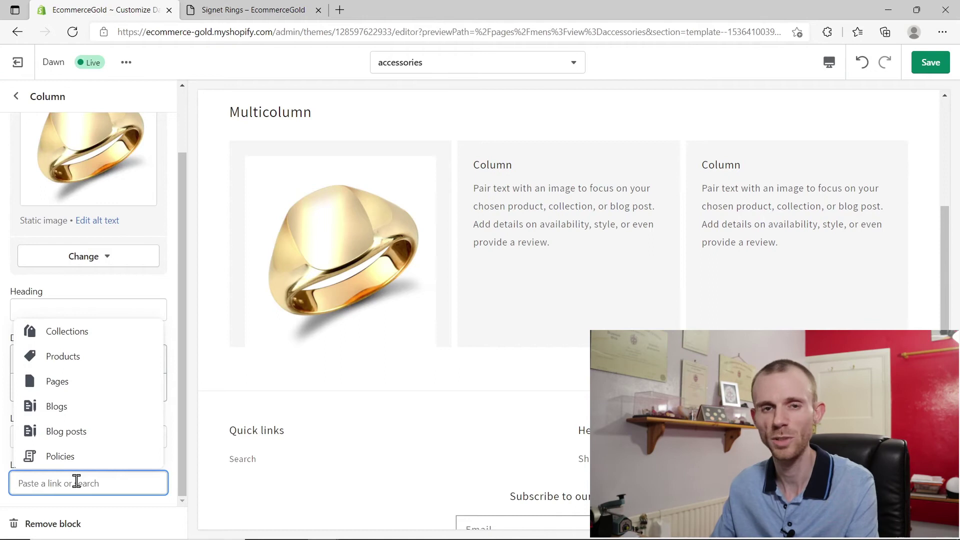
{"action": "left_click", "coordinate": [67, 380]}
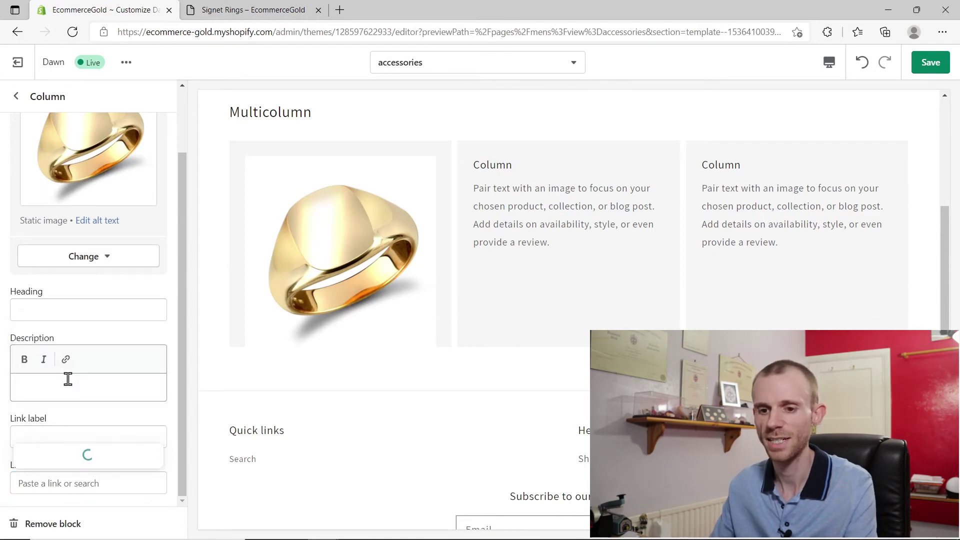
{"action": "left_click", "coordinate": [64, 431]}
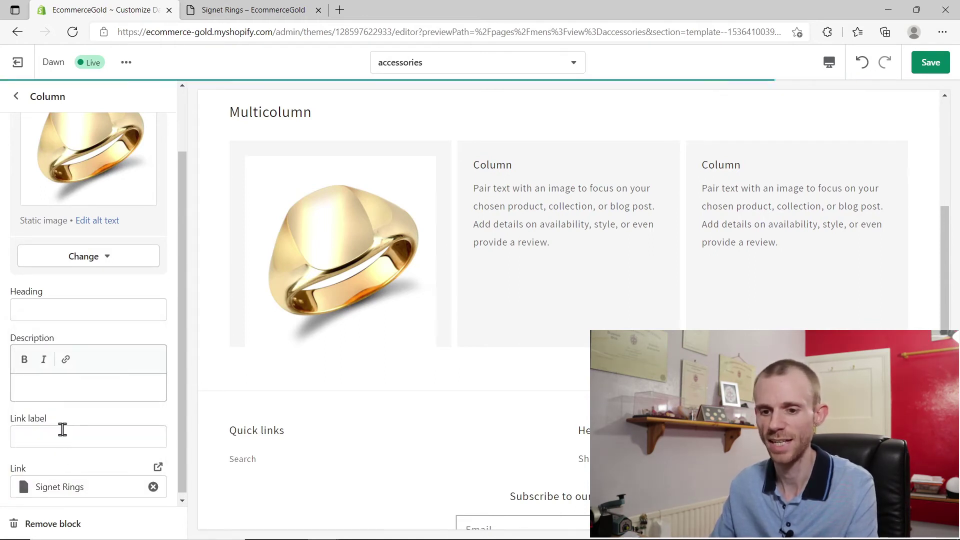
{"action": "left_click", "coordinate": [62, 439]}
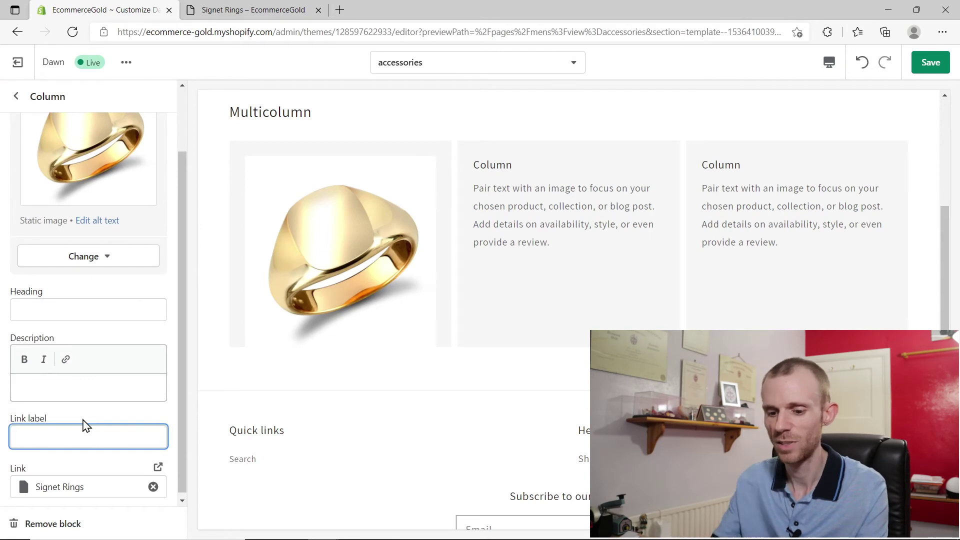
{"action": "type", "text": "Signet Rings"}
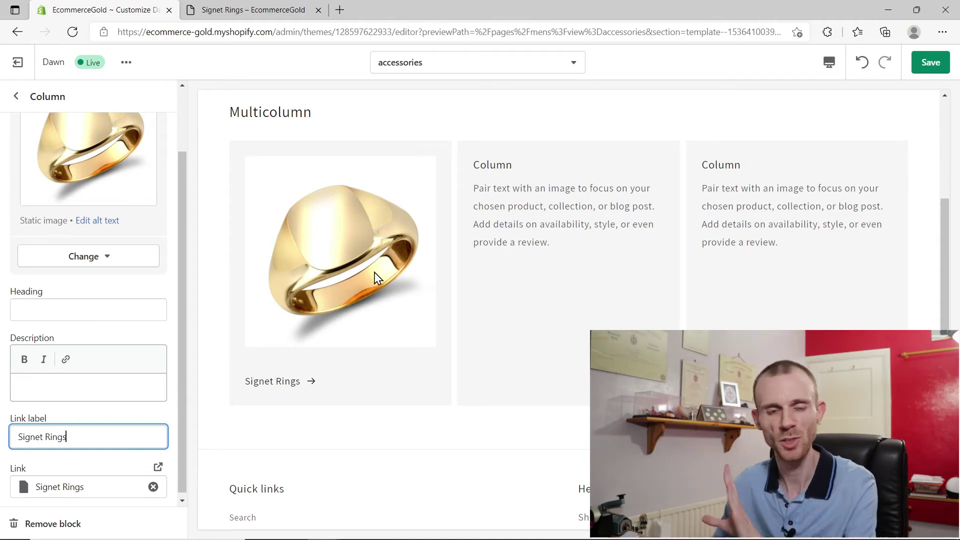
{"action": "scroll", "coordinate": [377, 278], "scroll_direction": "up", "scroll_amount": 2}
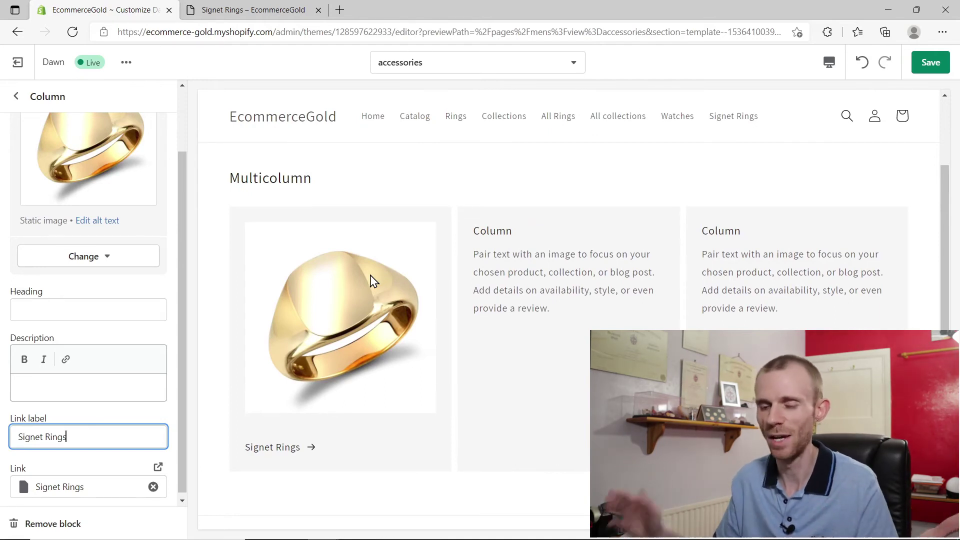
{"action": "scroll", "coordinate": [309, 310], "scroll_direction": "up", "scroll_amount": 4}
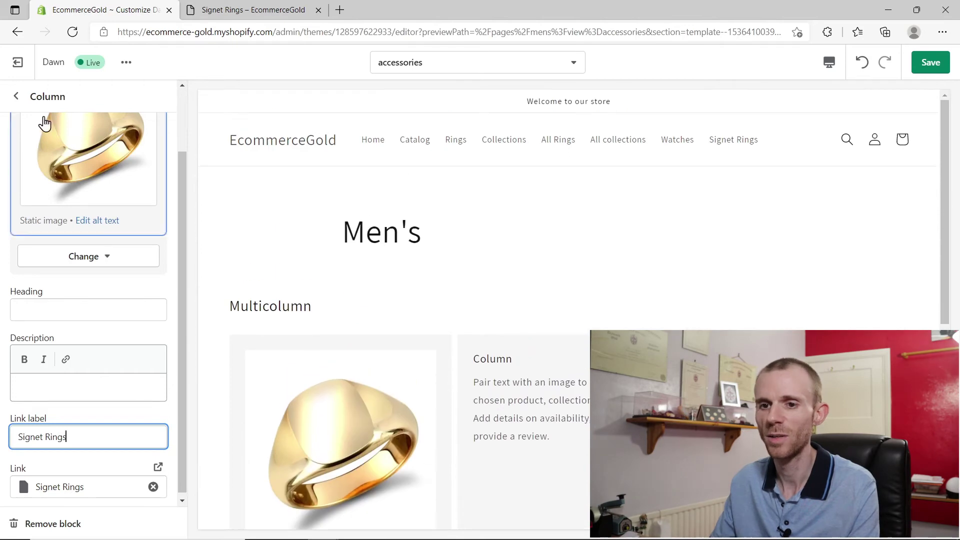
{"action": "left_click", "coordinate": [16, 97]}
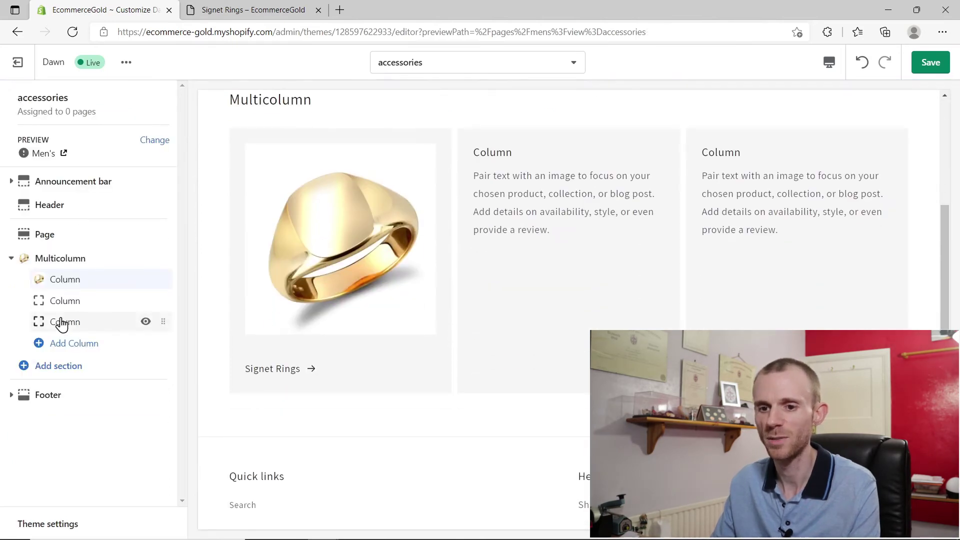
Step: Set the silver watch with the black dial from the image library as the second column's image
{"action": "left_click", "coordinate": [60, 321]}
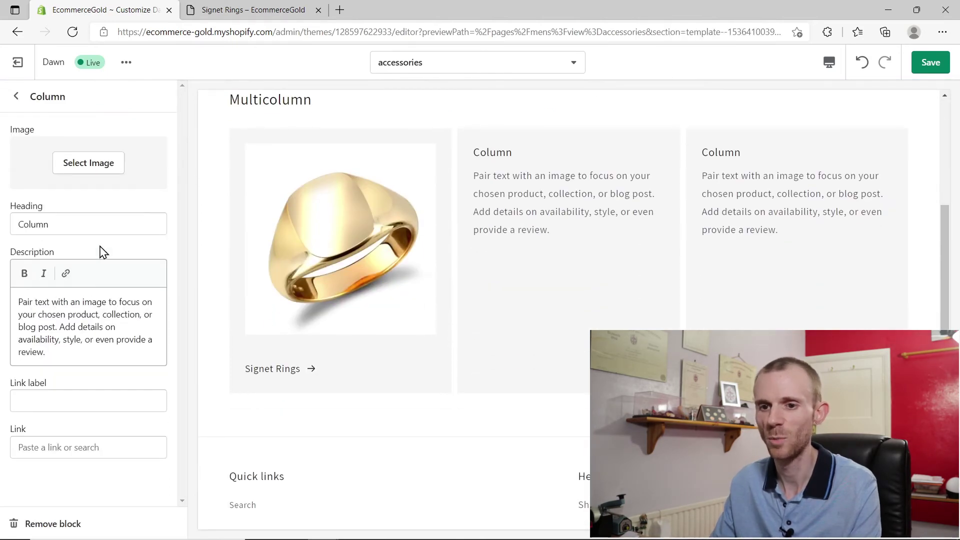
{"action": "left_click", "coordinate": [86, 162]}
{"action": "left_click", "coordinate": [40, 424]}
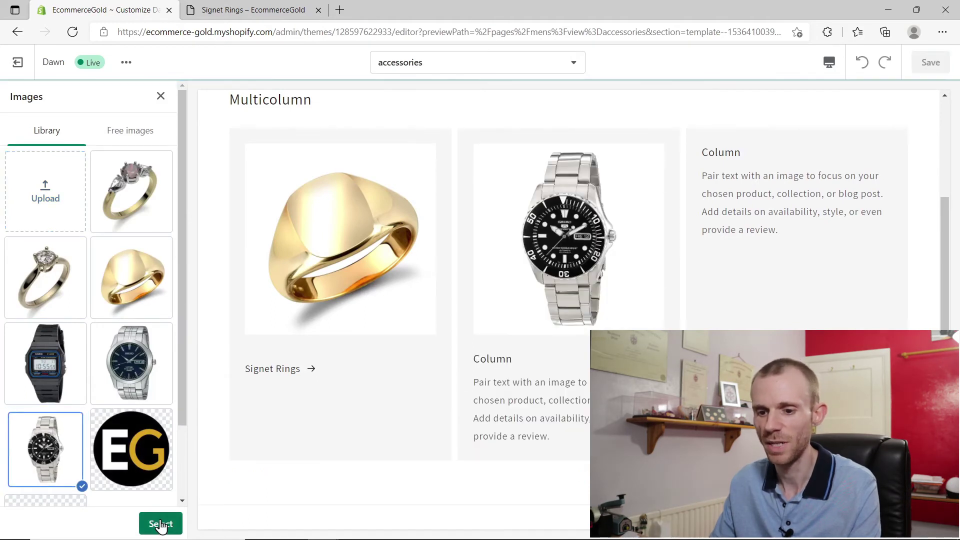
{"action": "left_click", "coordinate": [161, 523]}
Step: Clear the second column's heading and its placeholder description
{"action": "left_click_drag", "start_coordinate": [75, 380], "coordinate": [7, 338]}
{"action": "key", "text": "BackSpace"}
{"action": "scroll", "coordinate": [95, 336], "scroll_direction": "down", "scroll_amount": 3}
{"action": "key", "text": "BackSpace"}
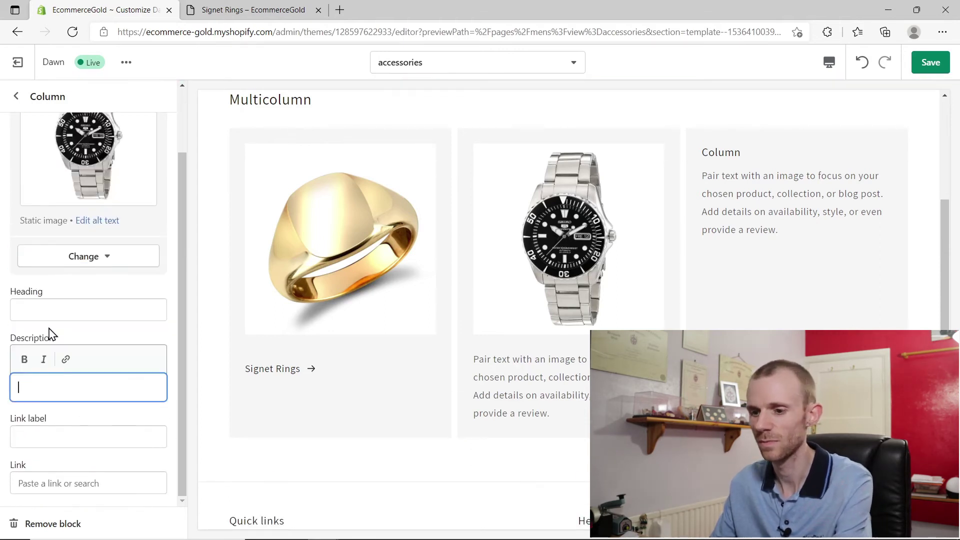
Step: Link the second column to the Watches page with the link label Watches, and save the accessories template
{"action": "left_click", "coordinate": [60, 439]}
{"action": "type", "text": "Watches"}
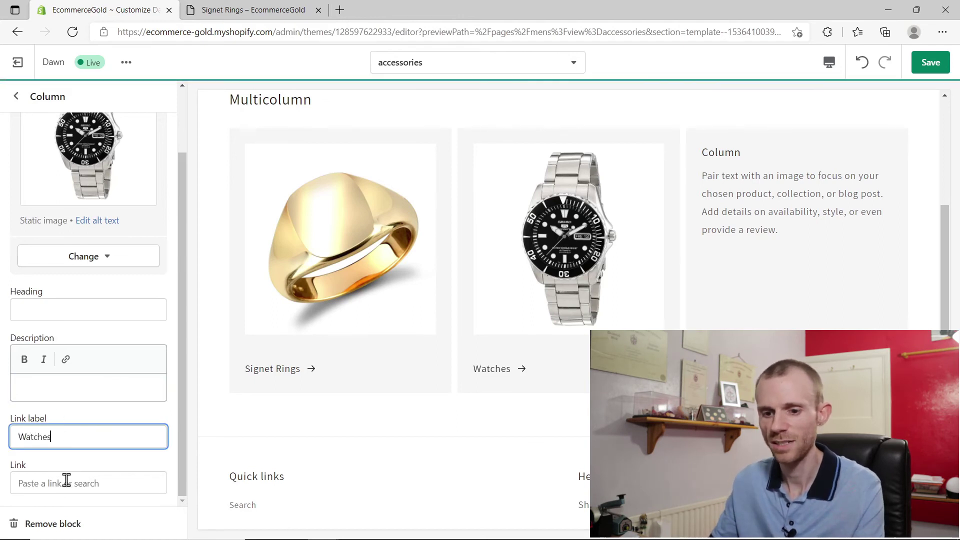
{"action": "left_click", "coordinate": [60, 482]}
{"action": "left_click", "coordinate": [59, 382]}
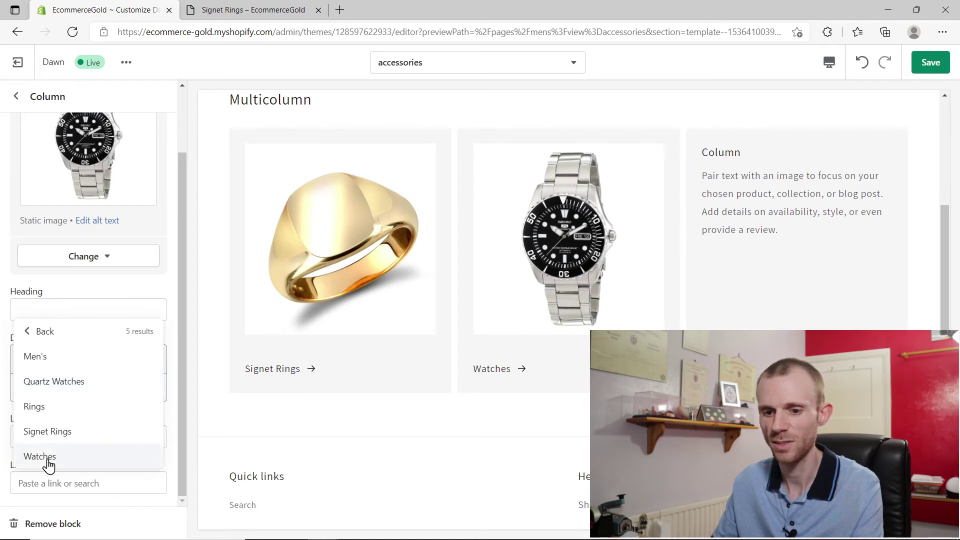
{"action": "left_click", "coordinate": [40, 455]}
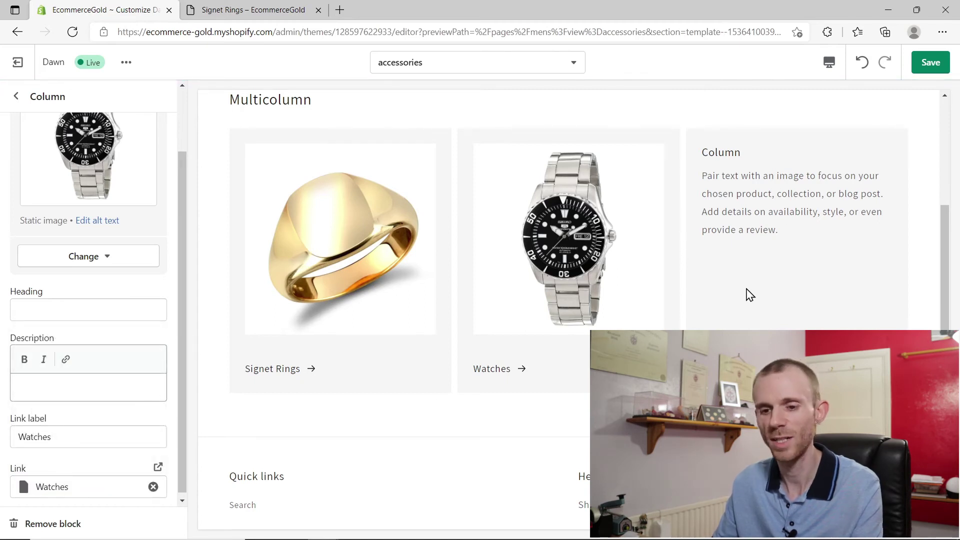
{"action": "scroll", "coordinate": [728, 305], "scroll_direction": "up", "scroll_amount": 3}
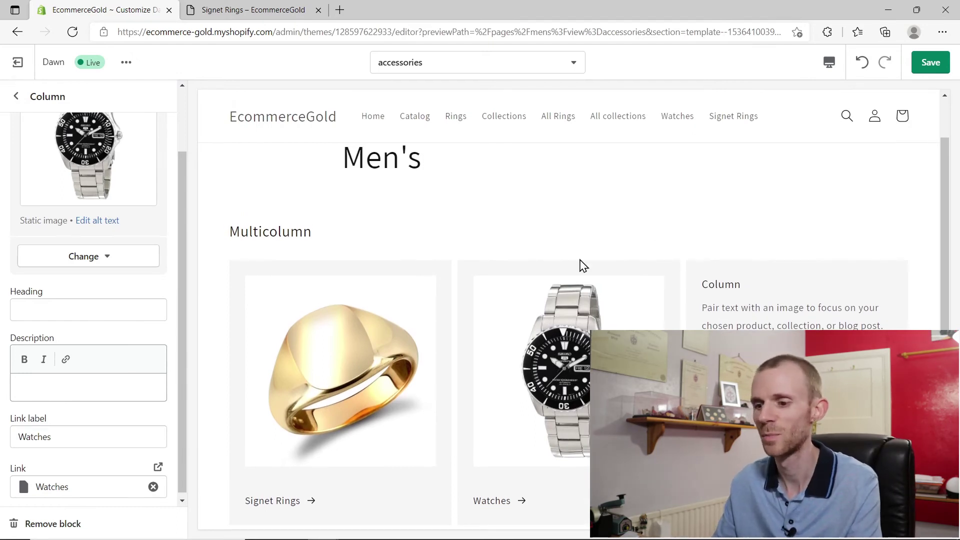
{"action": "left_click", "coordinate": [937, 58]}
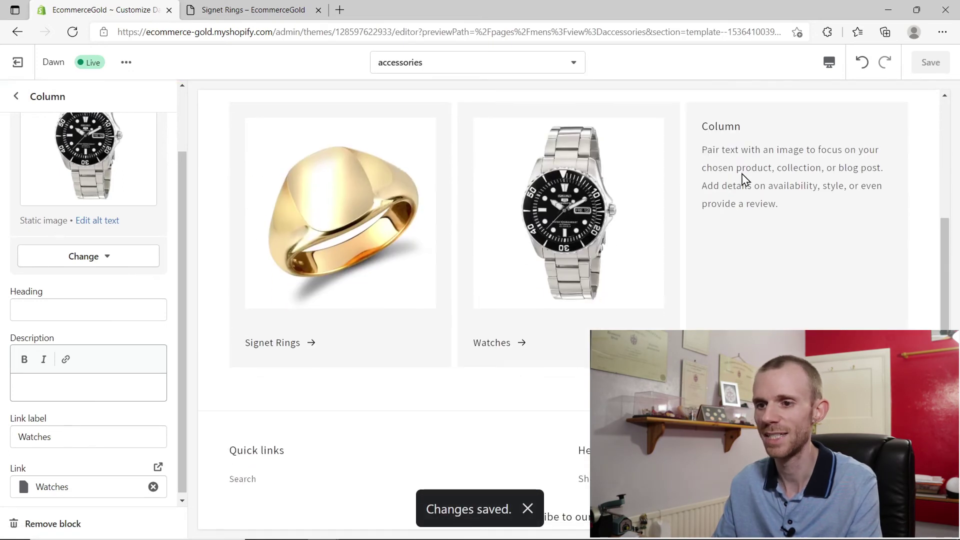
Step: Leave the theme editor and create a page titled Accessories that uses the accessories theme template
{"action": "left_click", "coordinate": [15, 62]}
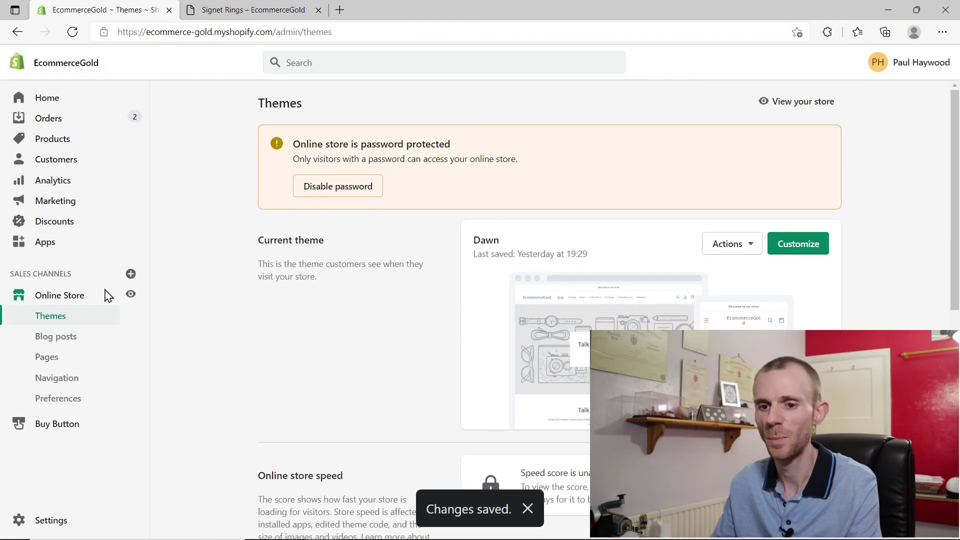
{"action": "left_click", "coordinate": [44, 358]}
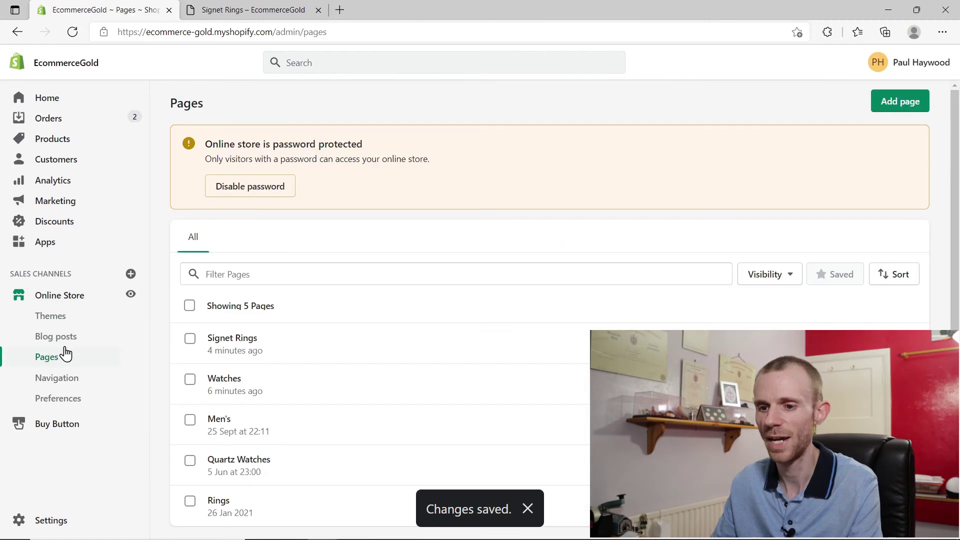
{"action": "left_click", "coordinate": [896, 109]}
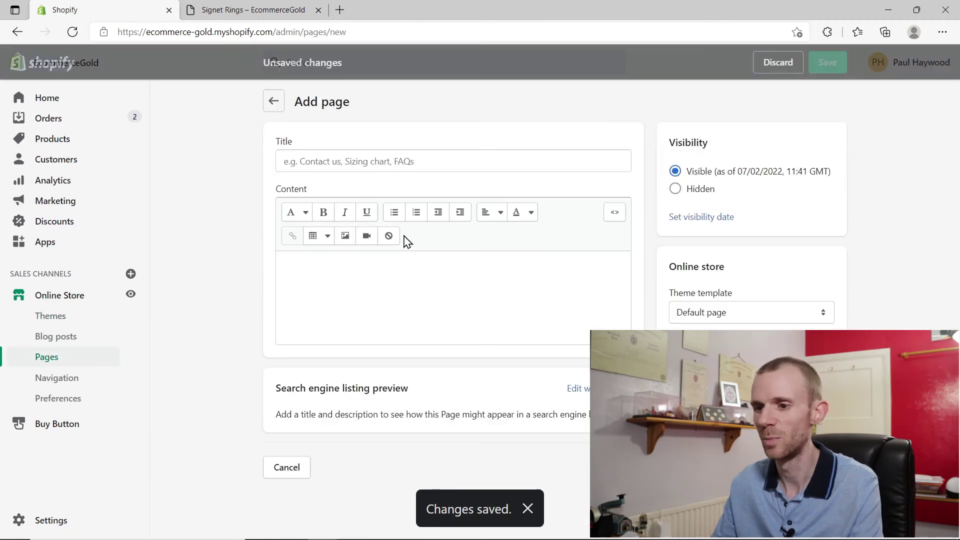
{"action": "left_click", "coordinate": [409, 165]}
{"action": "type", "text": "Accessories"}
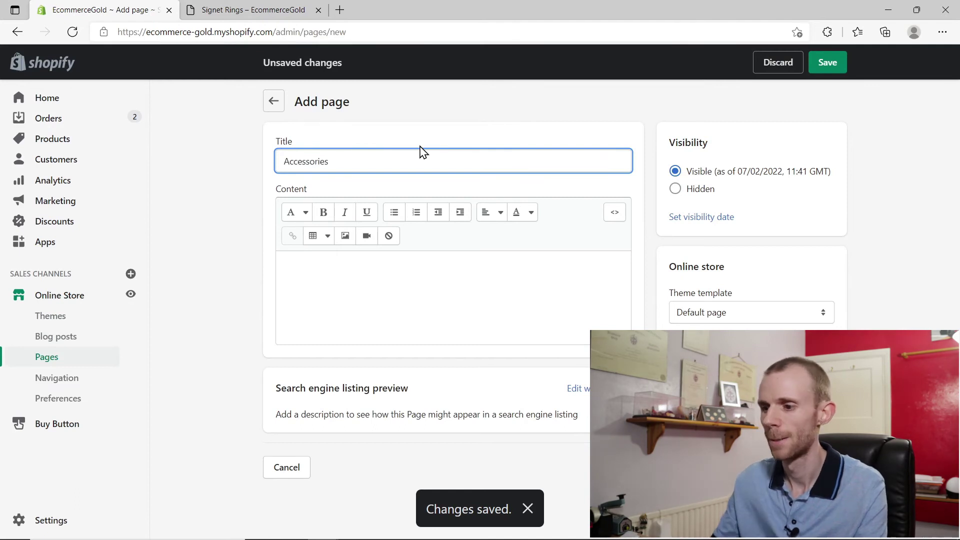
{"action": "left_click", "coordinate": [742, 315]}
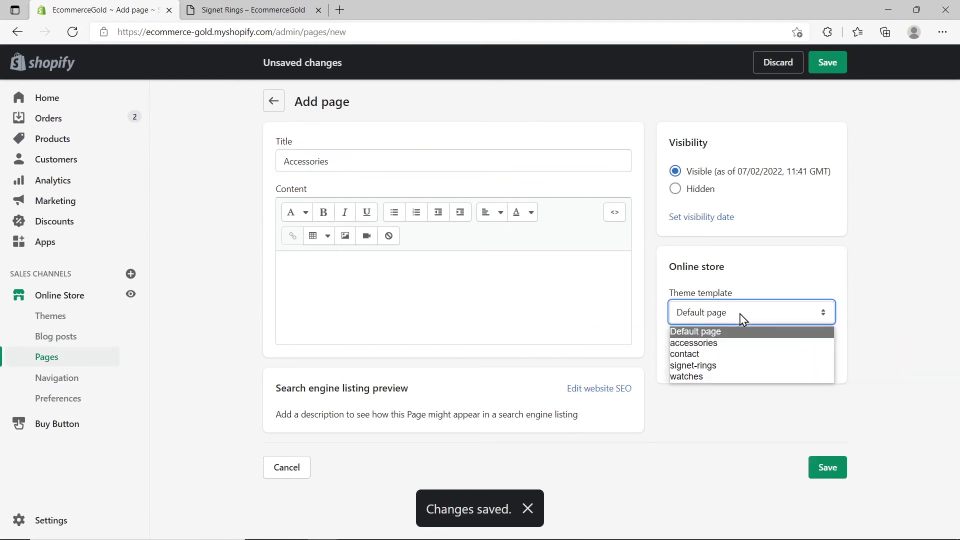
{"action": "left_click", "coordinate": [726, 343]}
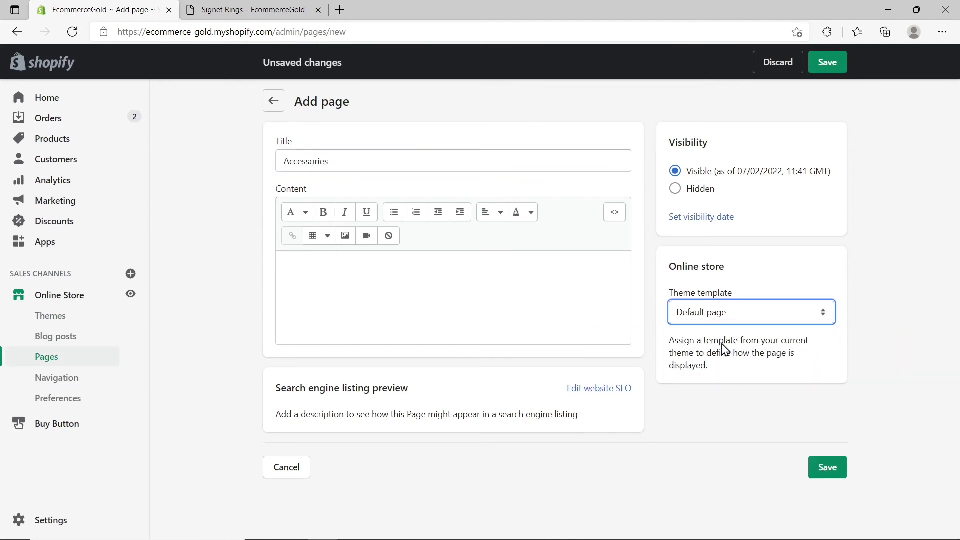
{"action": "left_click", "coordinate": [831, 472]}
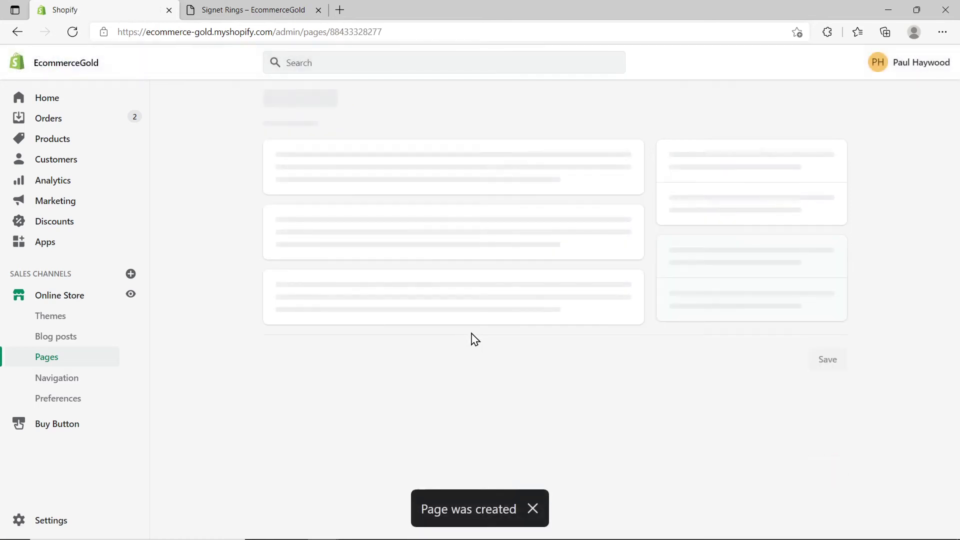
Step: Open the store's main menu for editing in the navigation settings
{"action": "left_click", "coordinate": [52, 384]}
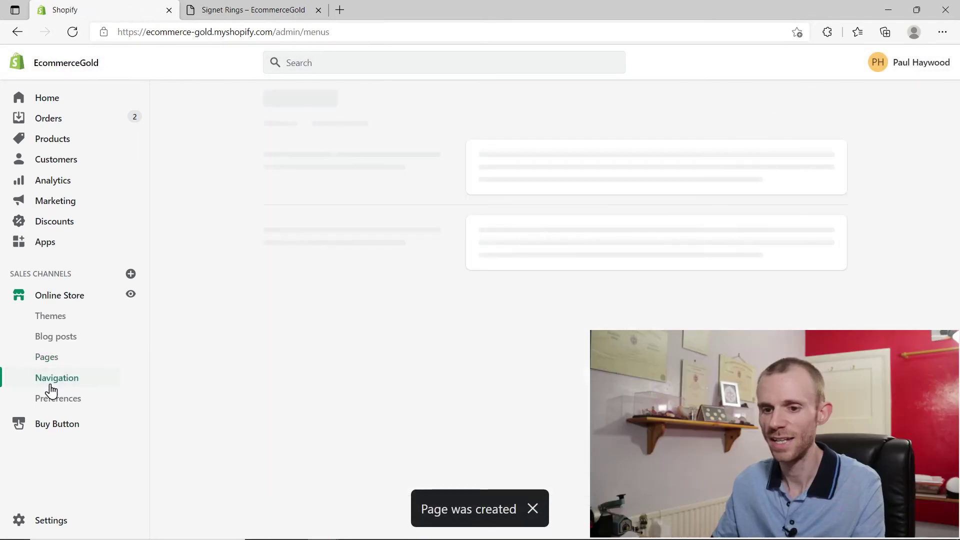
{"action": "left_click", "coordinate": [491, 334]}
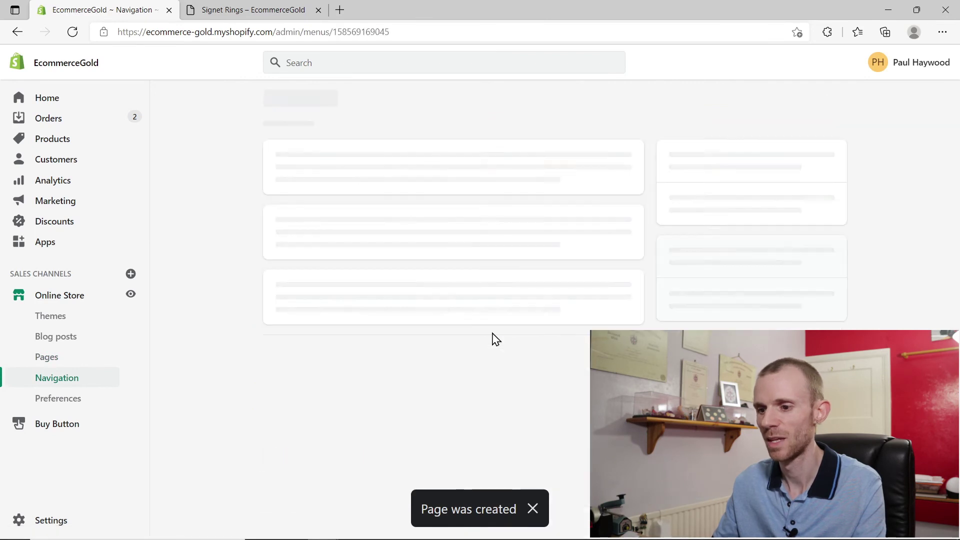
{"action": "scroll", "coordinate": [350, 390], "scroll_direction": "down", "scroll_amount": 1}
{"action": "left_click", "coordinate": [316, 452]}
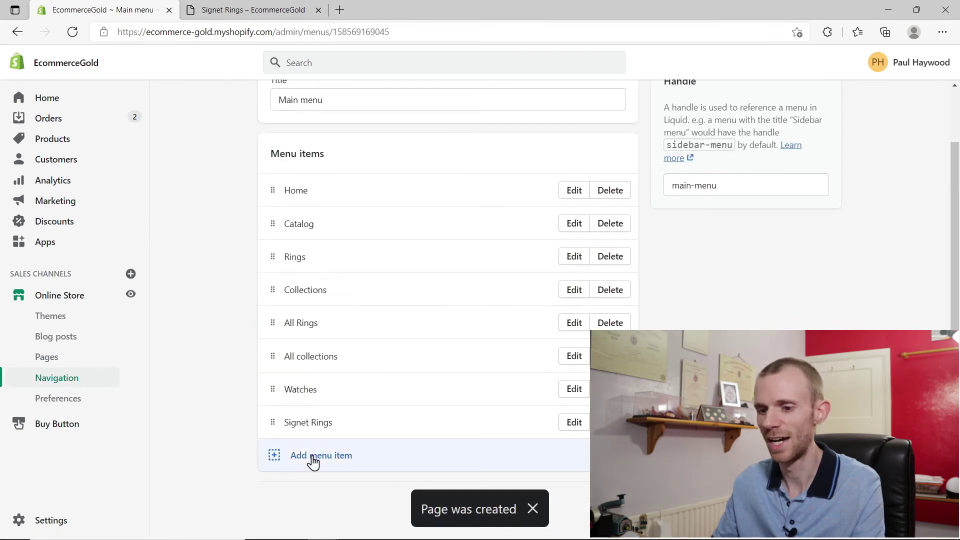
{"action": "left_click", "coordinate": [814, 198]}
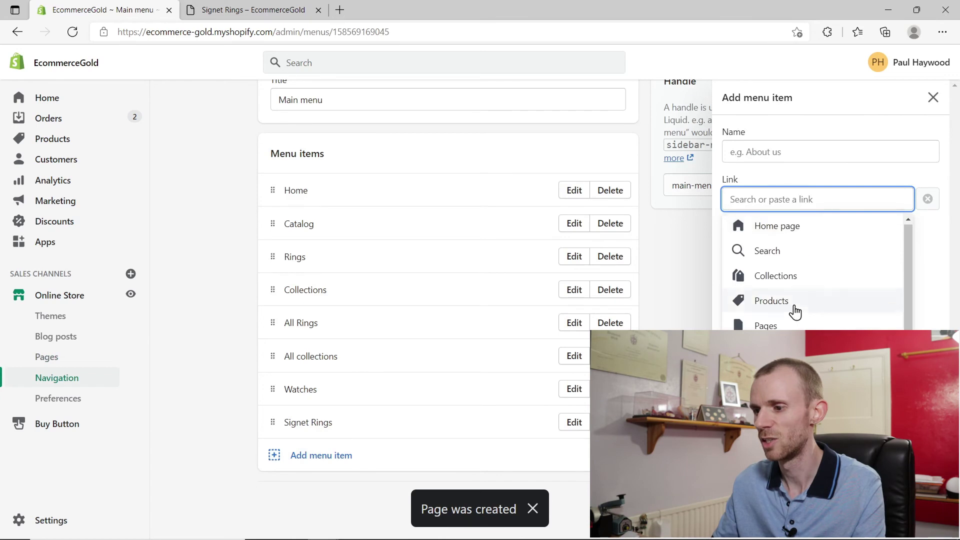
{"action": "left_click", "coordinate": [795, 325]}
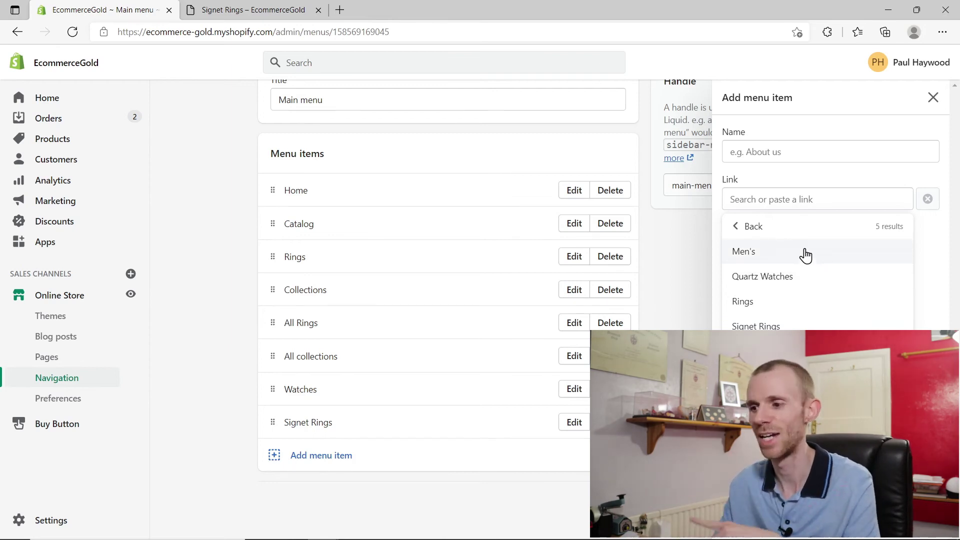
{"action": "left_click", "coordinate": [687, 272]}
Step: Reload the main menu's edit page, add an Accessories menu item linked to the Accessories page, and save the menu
{"action": "left_click", "coordinate": [72, 32]}
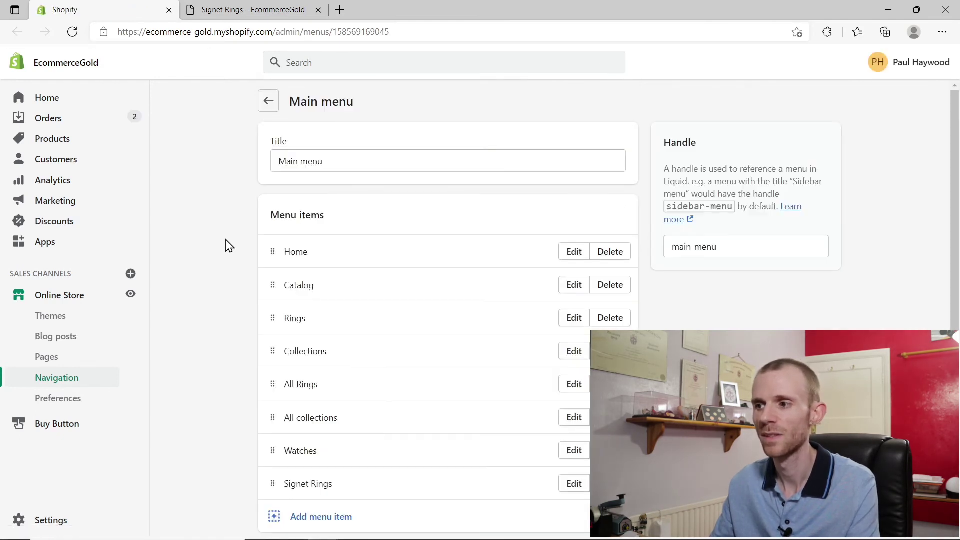
{"action": "scroll", "coordinate": [228, 248], "scroll_direction": "down", "scroll_amount": 2}
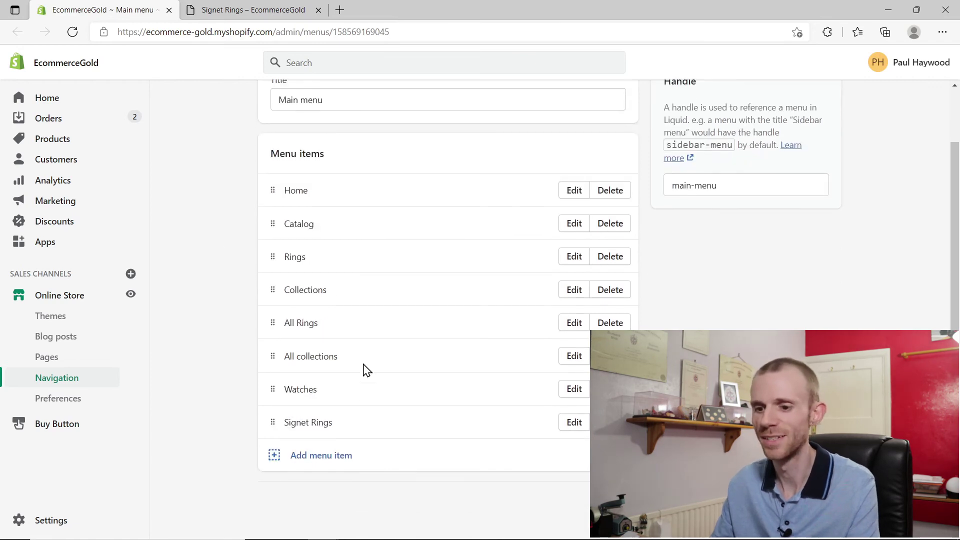
{"action": "left_click", "coordinate": [300, 454]}
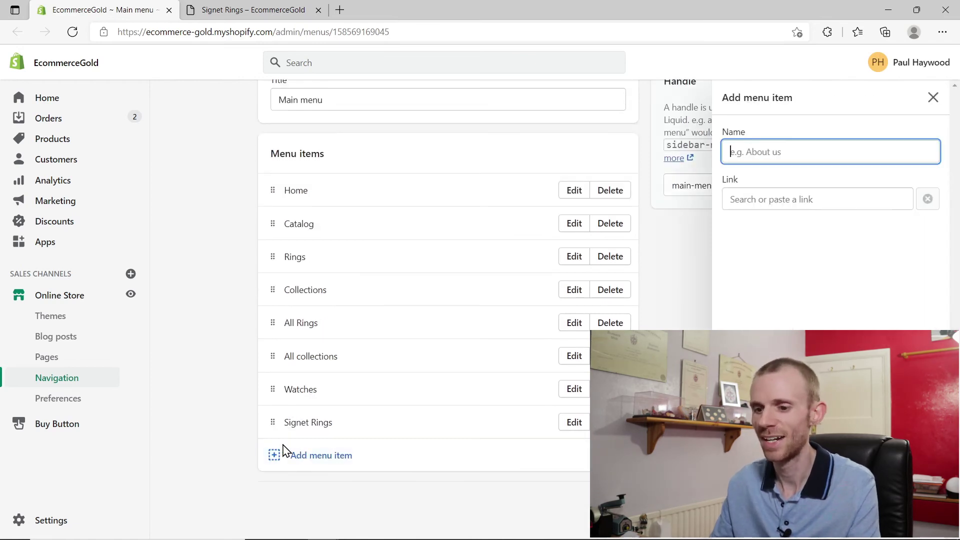
{"action": "left_click", "coordinate": [775, 200]}
{"action": "left_click", "coordinate": [765, 324]}
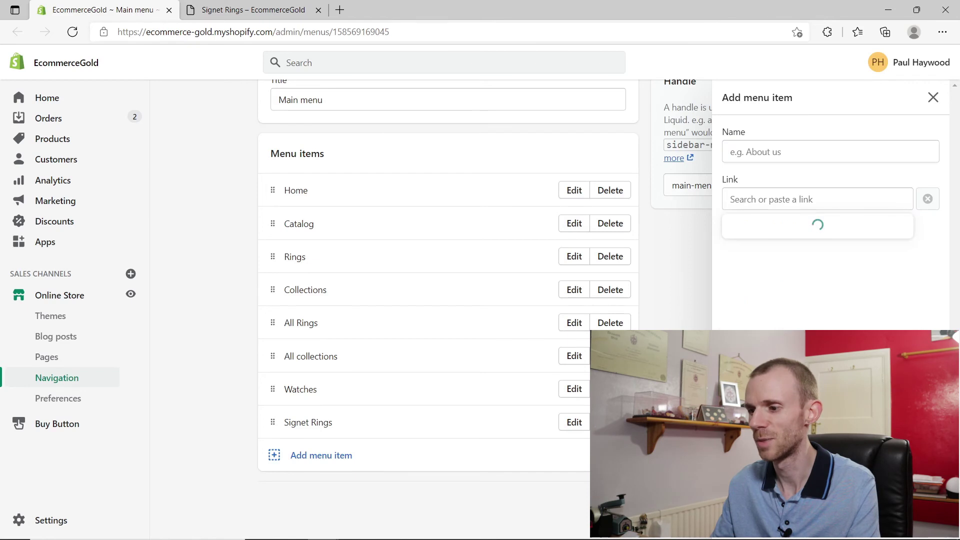
{"action": "left_click", "coordinate": [750, 251]}
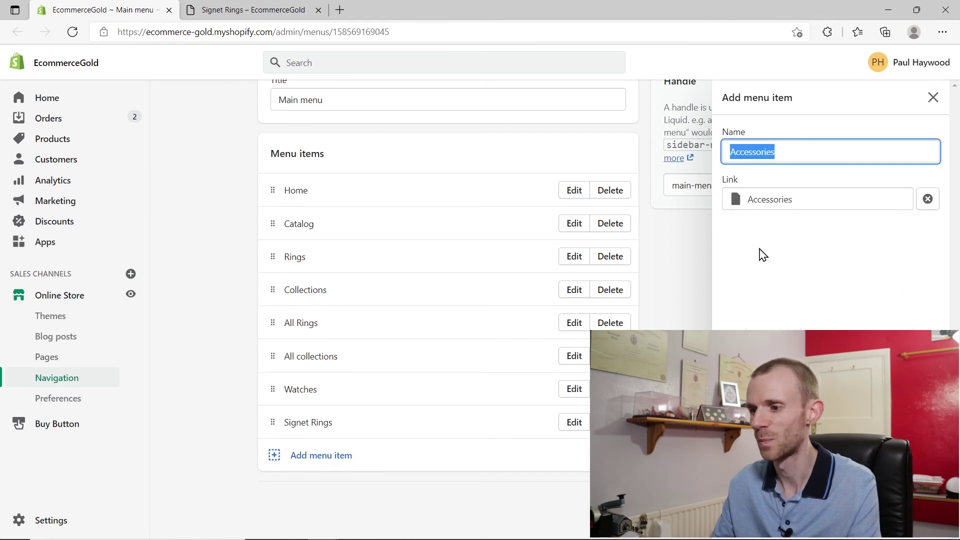
{"action": "key", "text": "Return"}
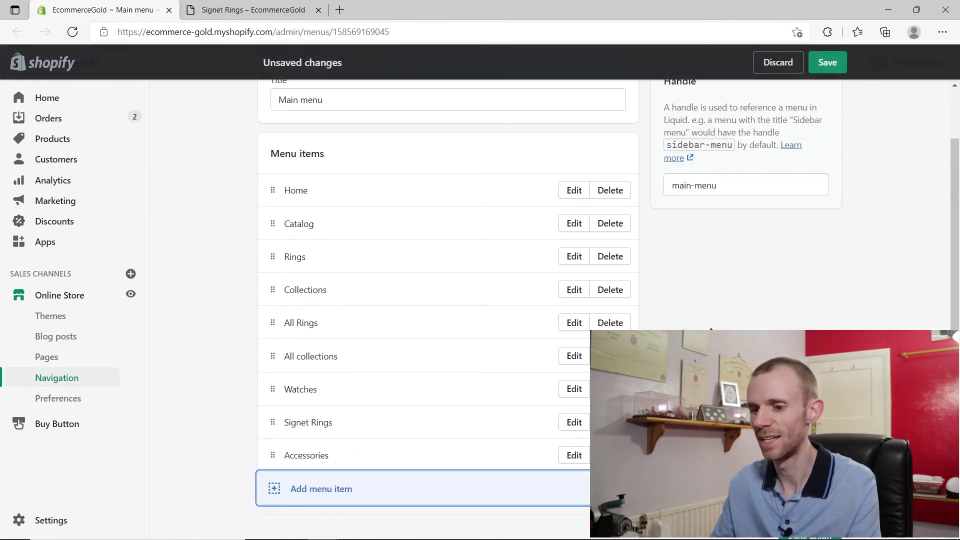
{"action": "scroll", "coordinate": [448, 300], "scroll_direction": "down", "scroll_amount": 1}
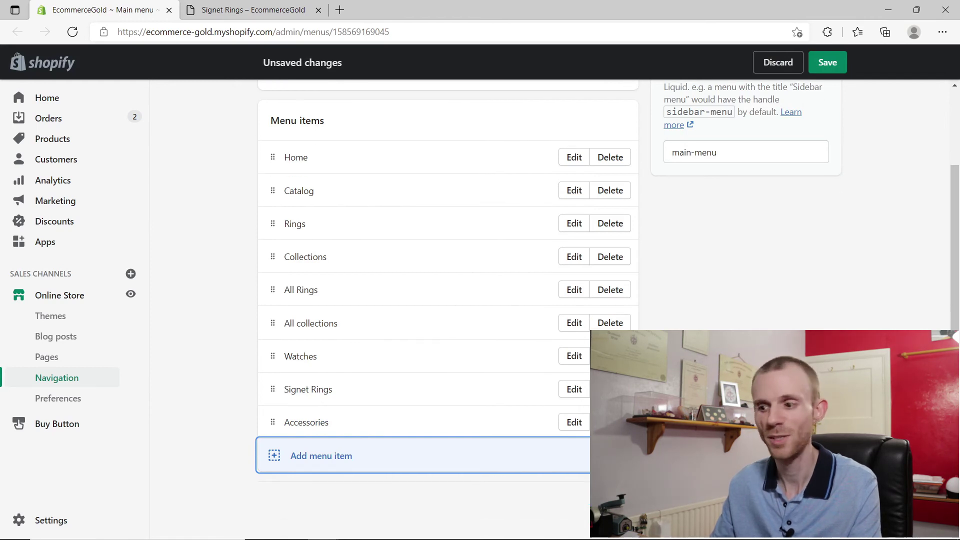
{"action": "left_click", "coordinate": [827, 62]}
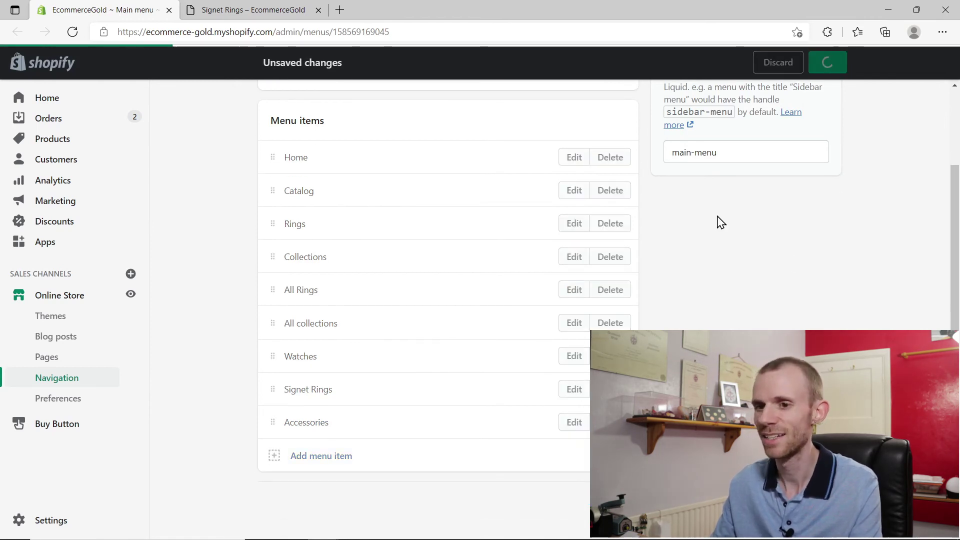
Step: Reload the storefront preview and open the Accessories page to check its image columns
{"action": "left_click", "coordinate": [240, 14]}
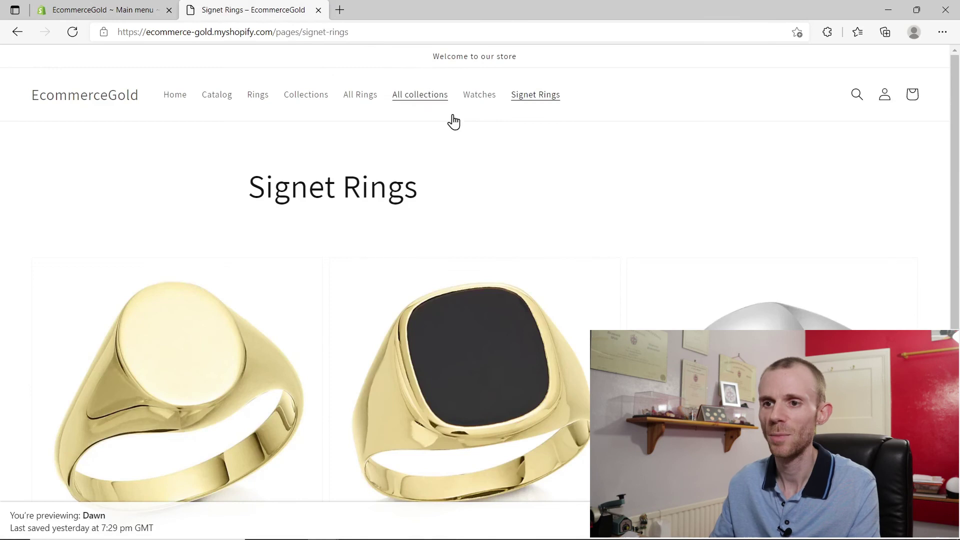
{"action": "left_click", "coordinate": [72, 32]}
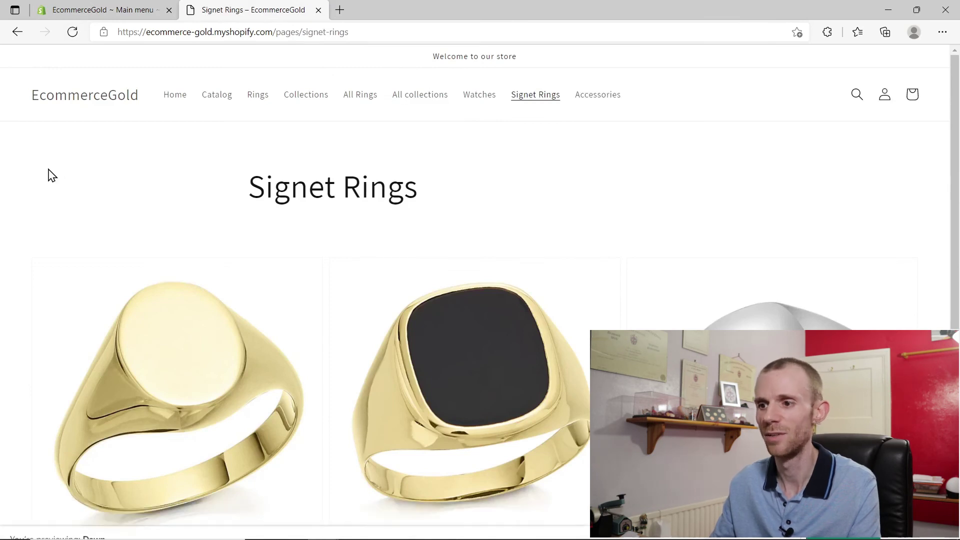
{"action": "left_click", "coordinate": [602, 106]}
{"action": "scroll", "coordinate": [554, 159], "scroll_direction": "down", "scroll_amount": 5}
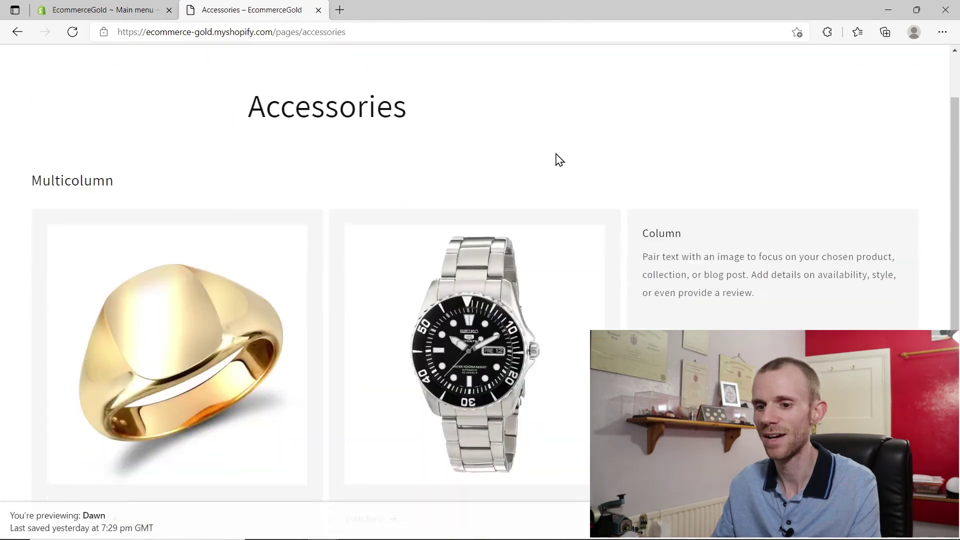
Step: Follow the signet ring column's link and look over the collections on the Signet Rings page
{"action": "left_click", "coordinate": [70, 379]}
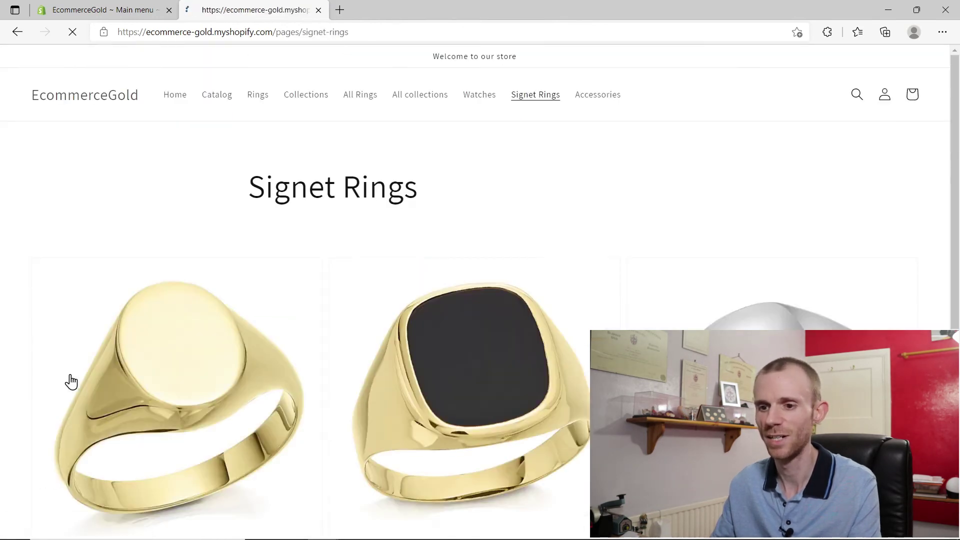
{"action": "scroll", "coordinate": [377, 262], "scroll_direction": "down", "scroll_amount": 5}
{"action": "scroll", "coordinate": [377, 265], "scroll_direction": "up", "scroll_amount": 4}
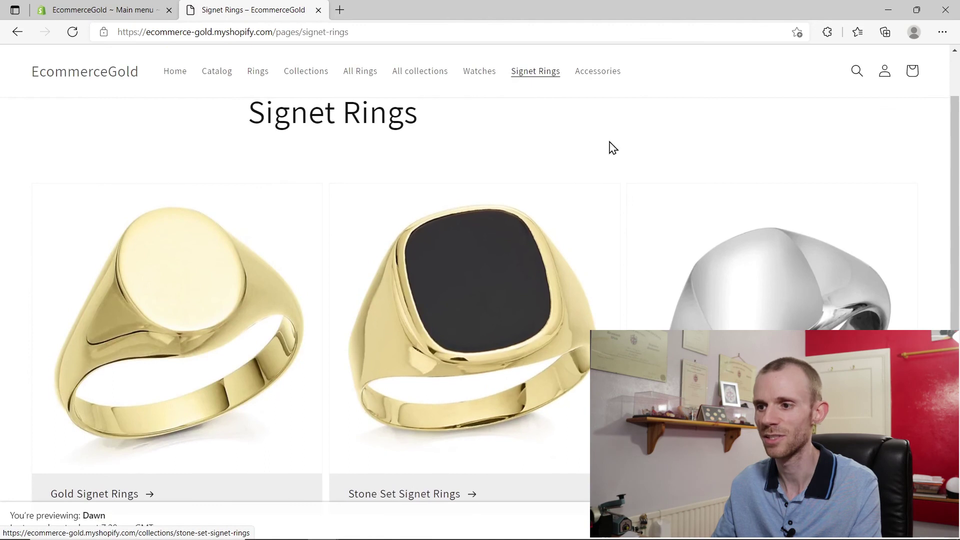
Step: Return to the Accessories page, follow the watch column's link and look over the collections on the Watches page
{"action": "left_click", "coordinate": [592, 75]}
{"action": "scroll", "coordinate": [355, 392], "scroll_direction": "down", "scroll_amount": 4}
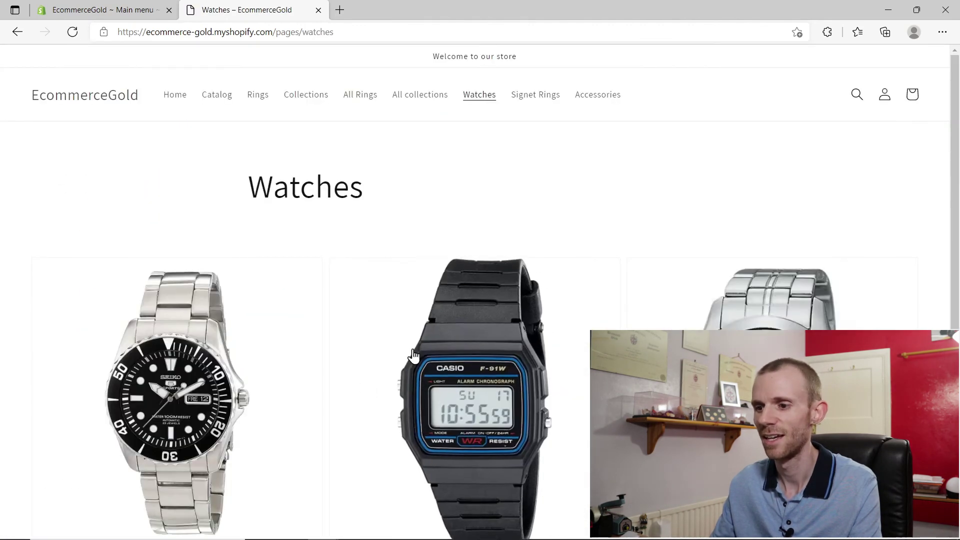
{"action": "scroll", "coordinate": [594, 240], "scroll_direction": "down", "scroll_amount": 5}
{"action": "scroll", "coordinate": [615, 242], "scroll_direction": "up", "scroll_amount": 5}
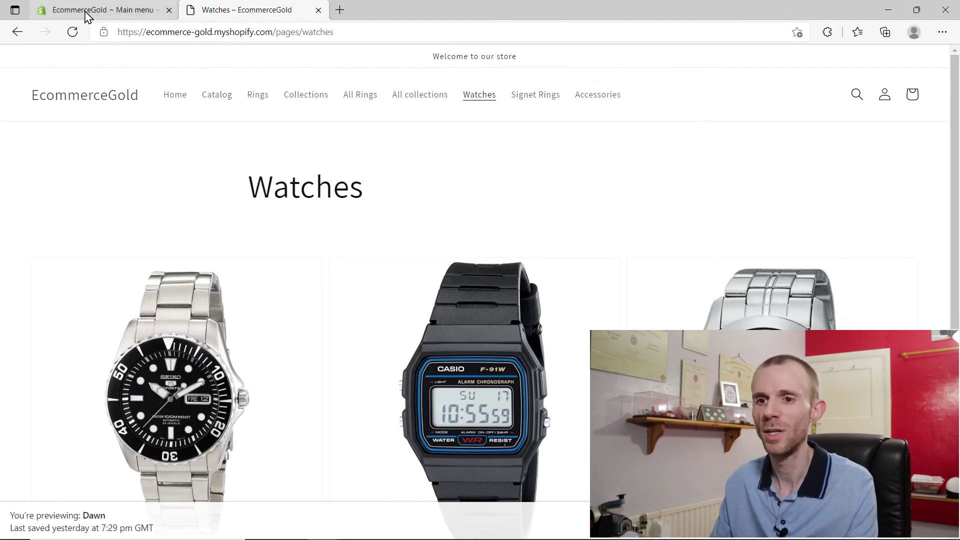
{"action": "scroll", "coordinate": [463, 235], "scroll_direction": "down", "scroll_amount": 1}
{"action": "scroll", "coordinate": [465, 238], "scroll_direction": "up", "scroll_amount": 1}
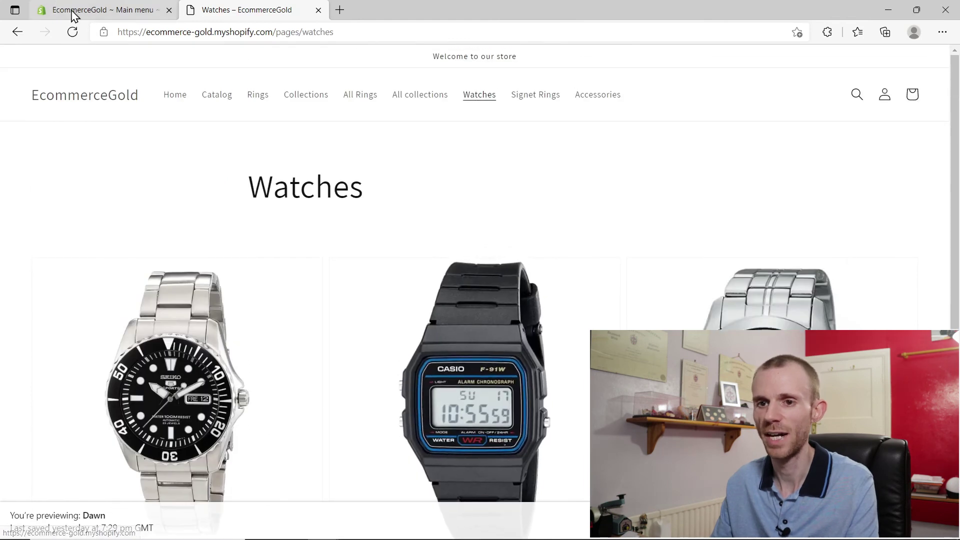
Step: Switch back to the Shopify admin and open the Dawn theme for customization
{"action": "left_click", "coordinate": [71, 13]}
{"action": "left_click", "coordinate": [54, 297]}
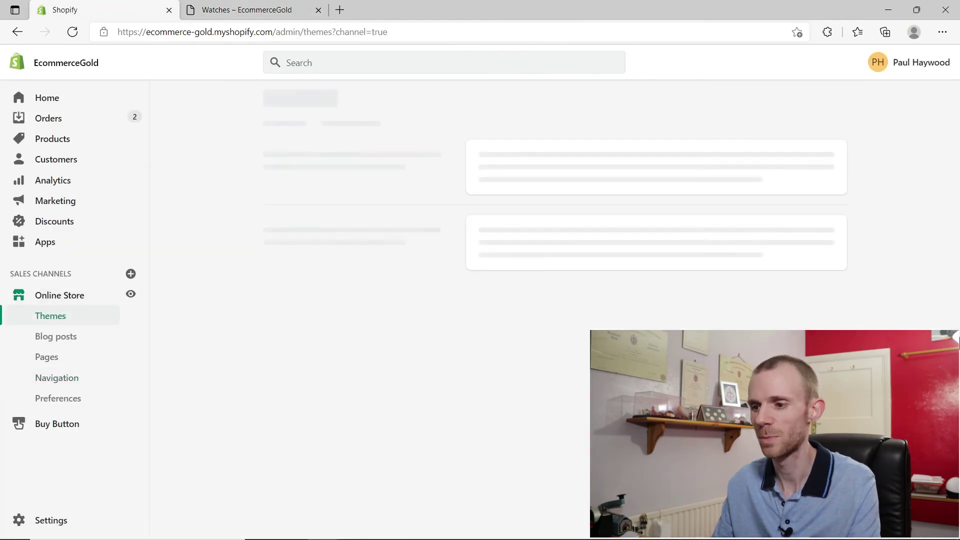
{"action": "left_click", "coordinate": [779, 252]}
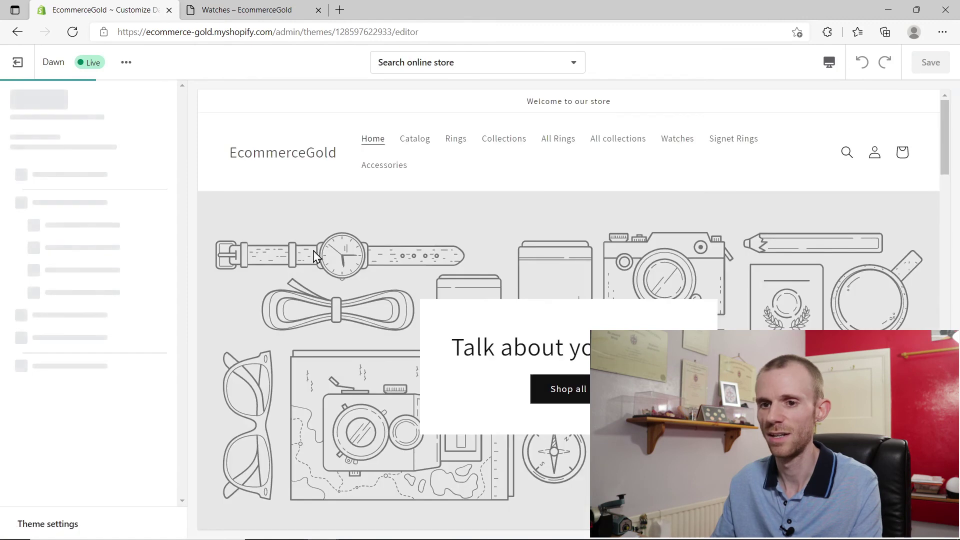
Step: Load the Watches page in the theme editor and look over its collection list
{"action": "left_click", "coordinate": [446, 66]}
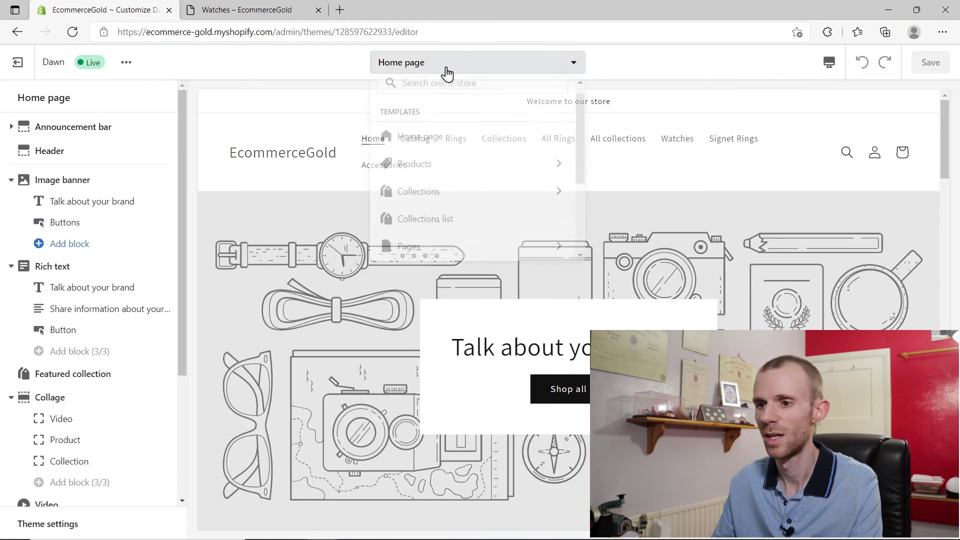
{"action": "left_click", "coordinate": [433, 230]}
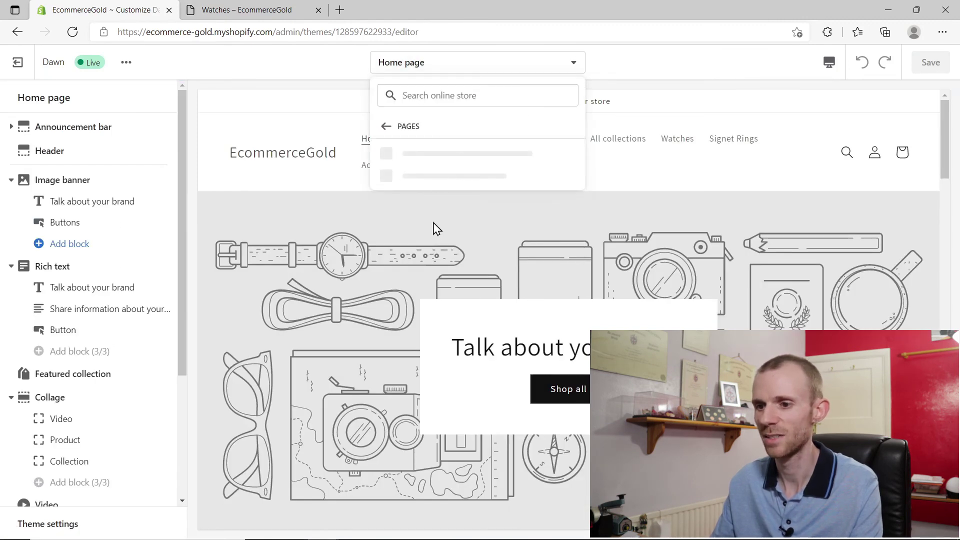
{"action": "scroll", "coordinate": [432, 220], "scroll_direction": "down", "scroll_amount": 1}
{"action": "left_click", "coordinate": [420, 239]}
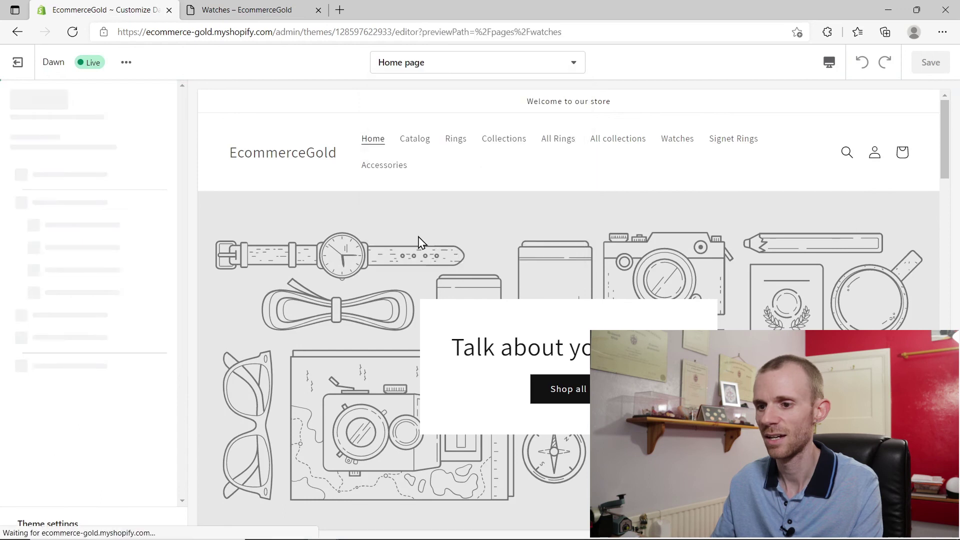
{"action": "scroll", "coordinate": [478, 250], "scroll_direction": "down", "scroll_amount": 5}
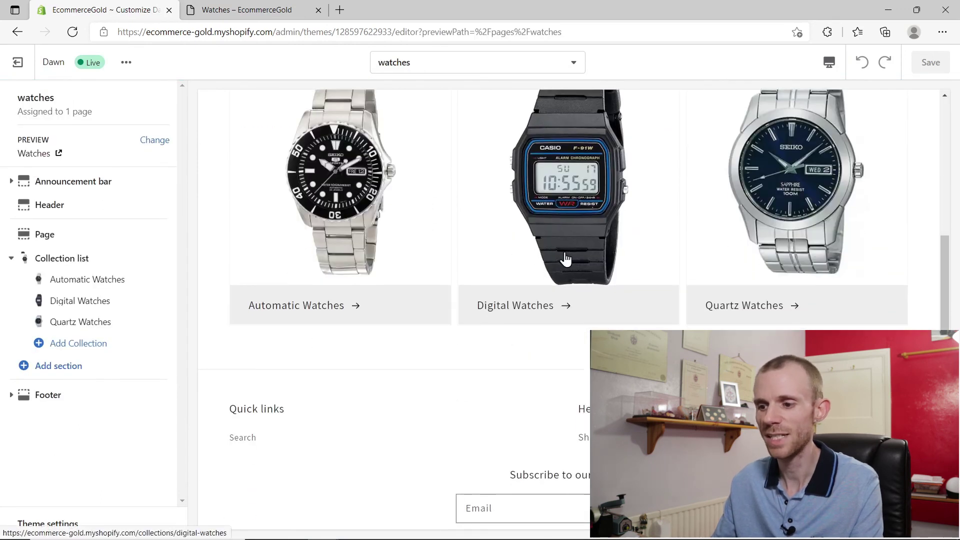
Step: Add an Image with text section below the Watches page's collection list and review the page layout
{"action": "left_click", "coordinate": [63, 367]}
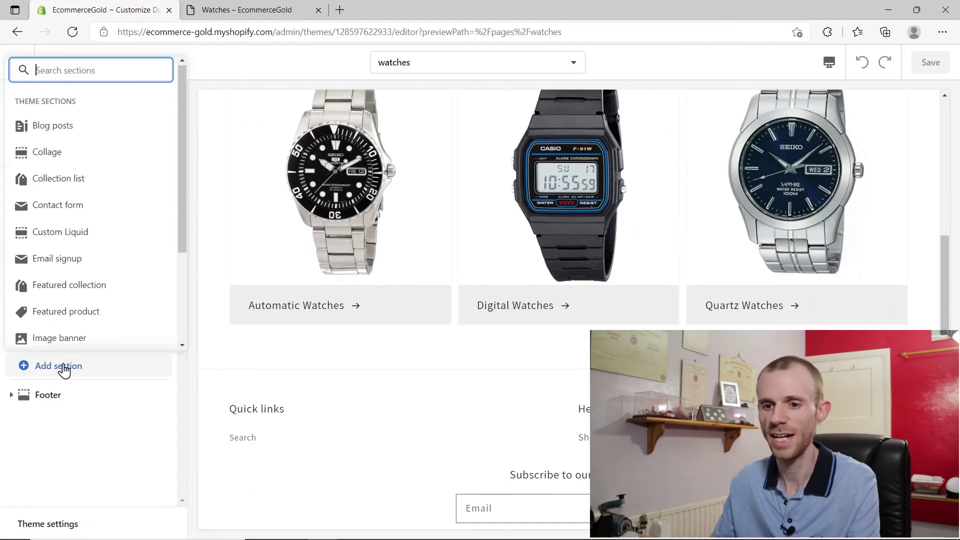
{"action": "scroll", "coordinate": [77, 225], "scroll_direction": "down", "scroll_amount": 2}
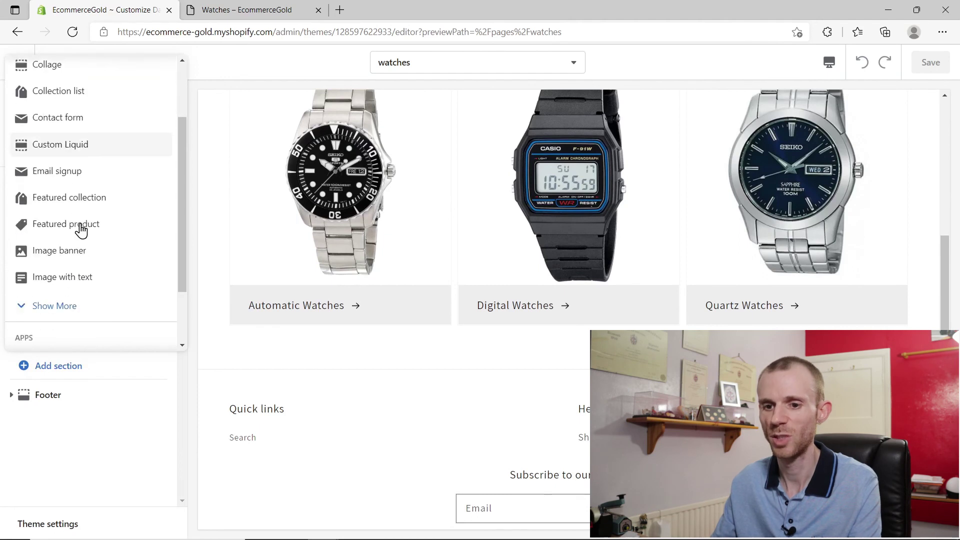
{"action": "left_click", "coordinate": [66, 278]}
{"action": "scroll", "coordinate": [589, 290], "scroll_direction": "up", "scroll_amount": 2}
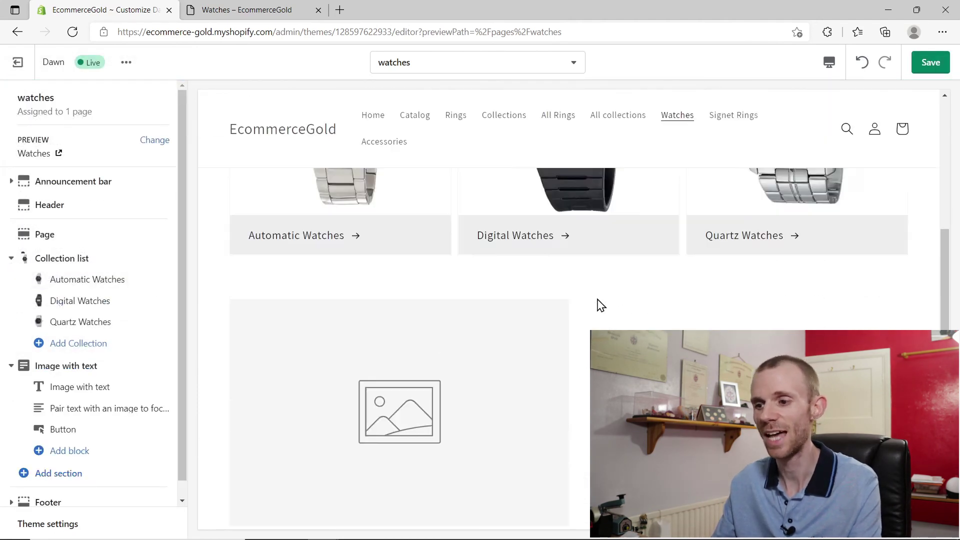
{"action": "scroll", "coordinate": [601, 306], "scroll_direction": "up", "scroll_amount": 4}
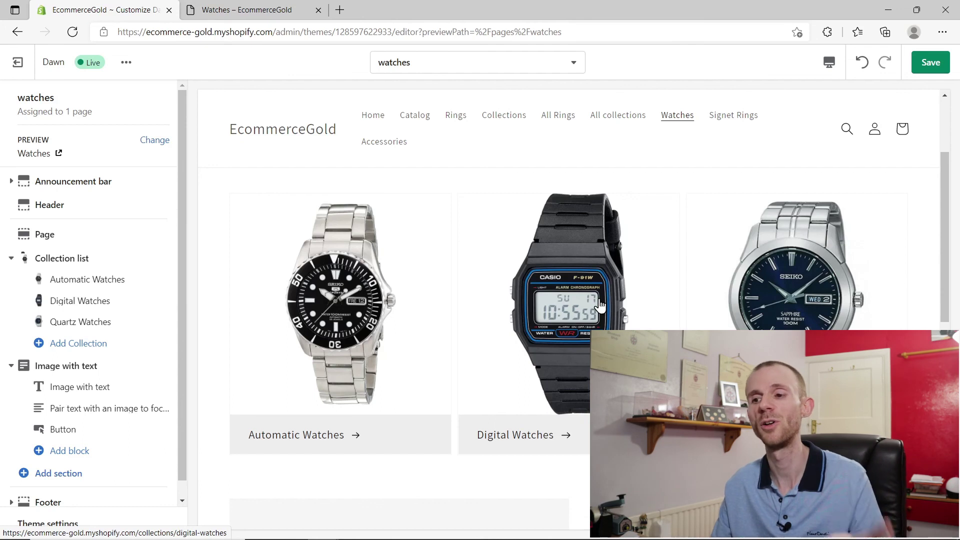
{"action": "scroll", "coordinate": [600, 305], "scroll_direction": "up", "scroll_amount": 3}
{"action": "scroll", "coordinate": [602, 303], "scroll_direction": "down", "scroll_amount": 1}
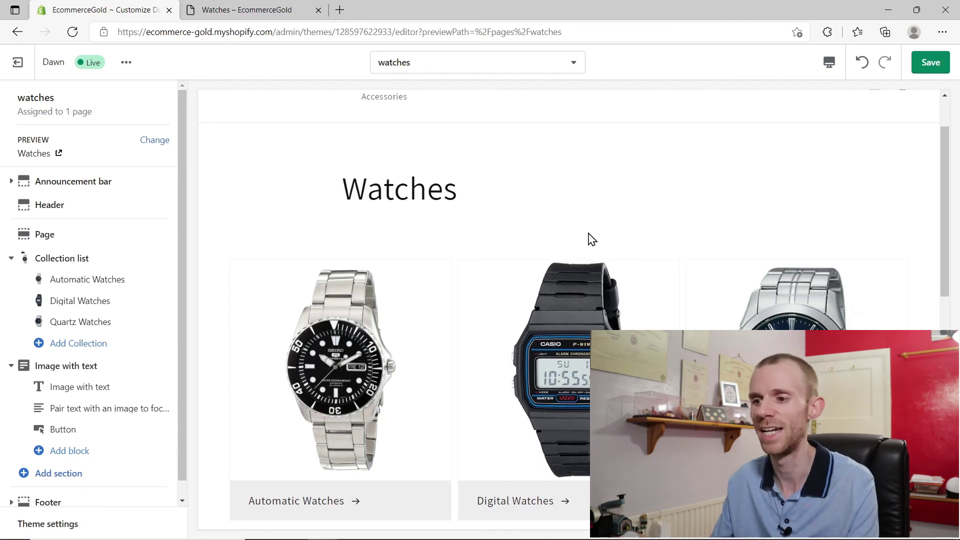
{"action": "scroll", "coordinate": [589, 239], "scroll_direction": "up", "scroll_amount": 2}
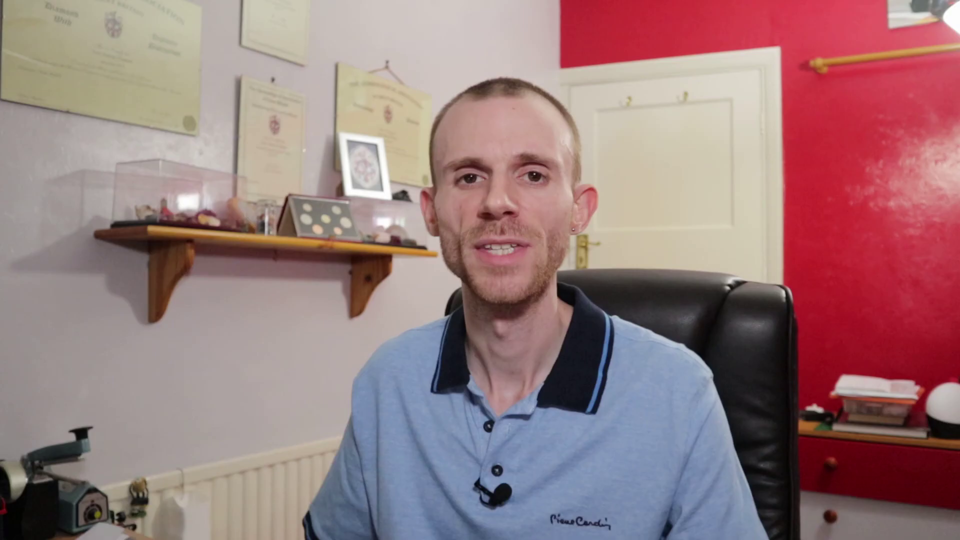